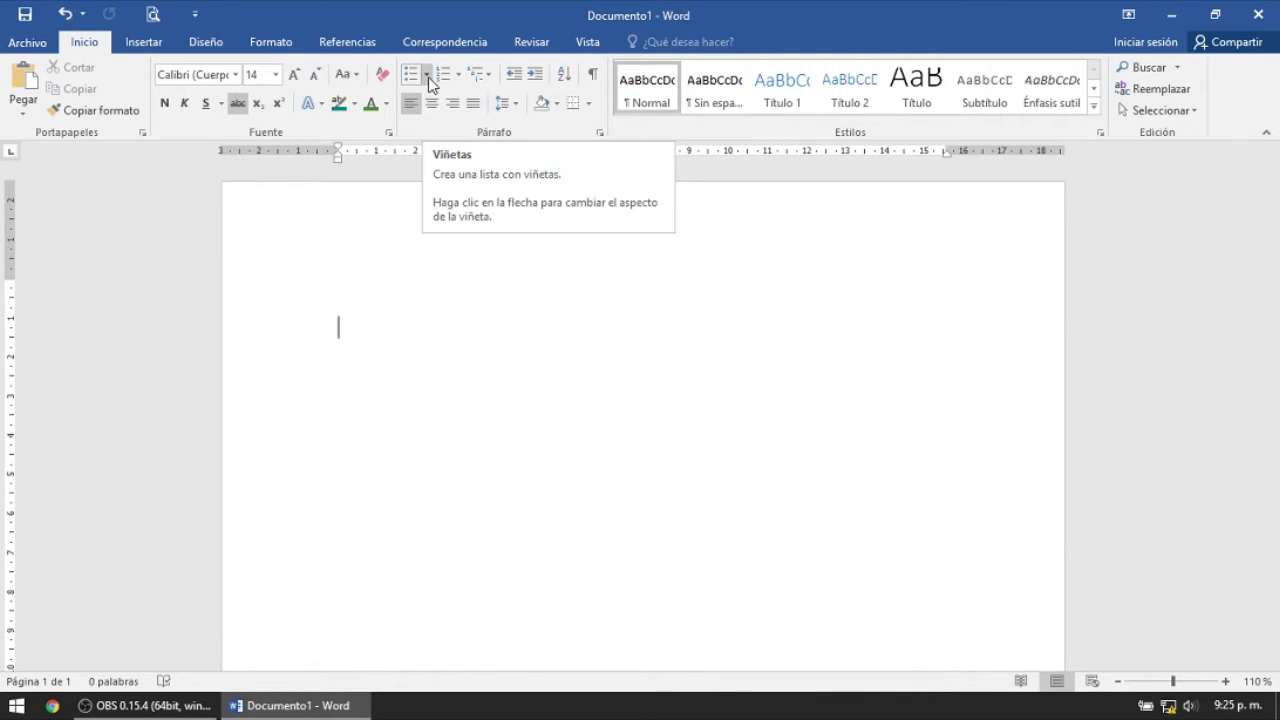
Step: Type the title 'Mi lista del supermercado' at the top of the page
{"action": "left_click", "coordinate": [427, 77]}
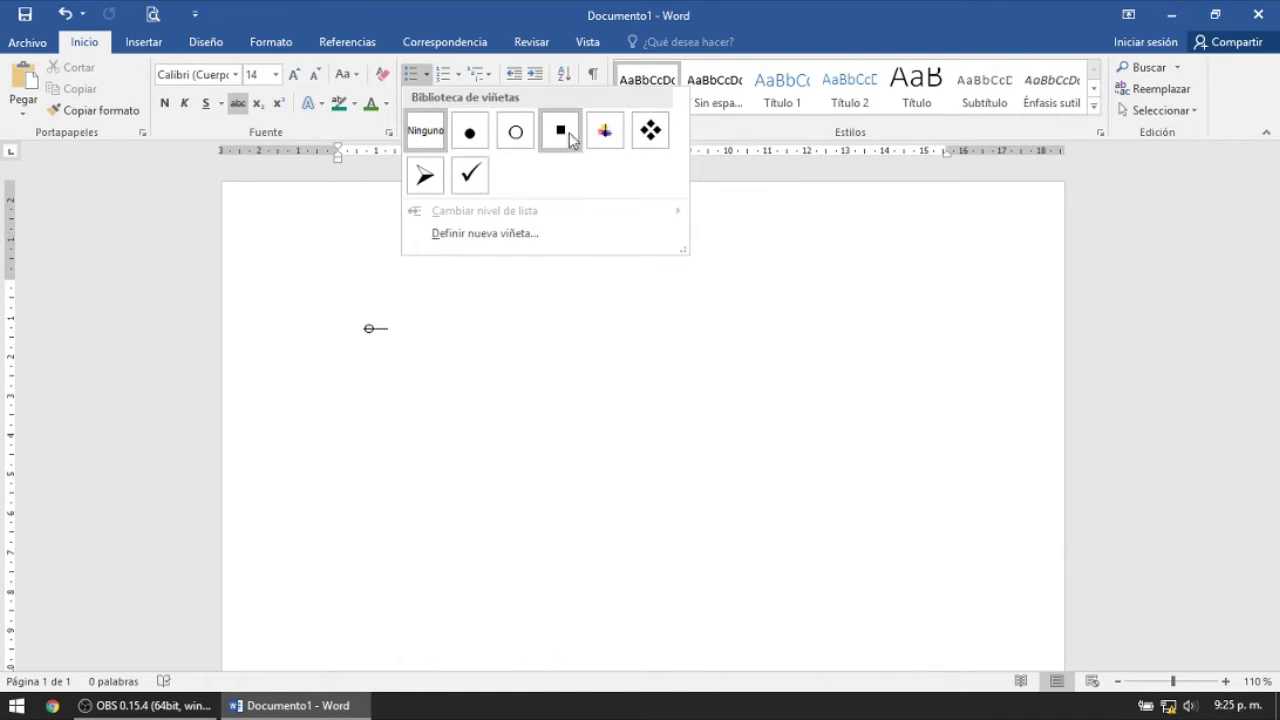
{"action": "left_click", "coordinate": [475, 8]}
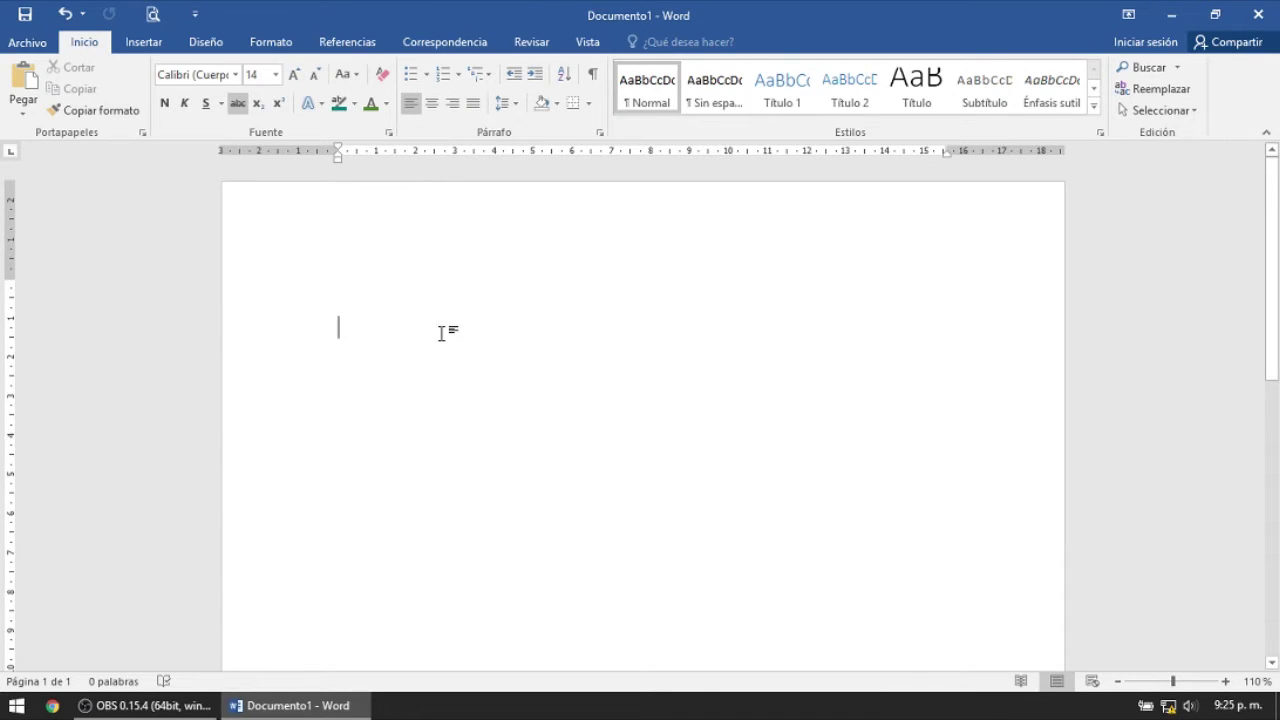
{"action": "type", "text": "Mi "}
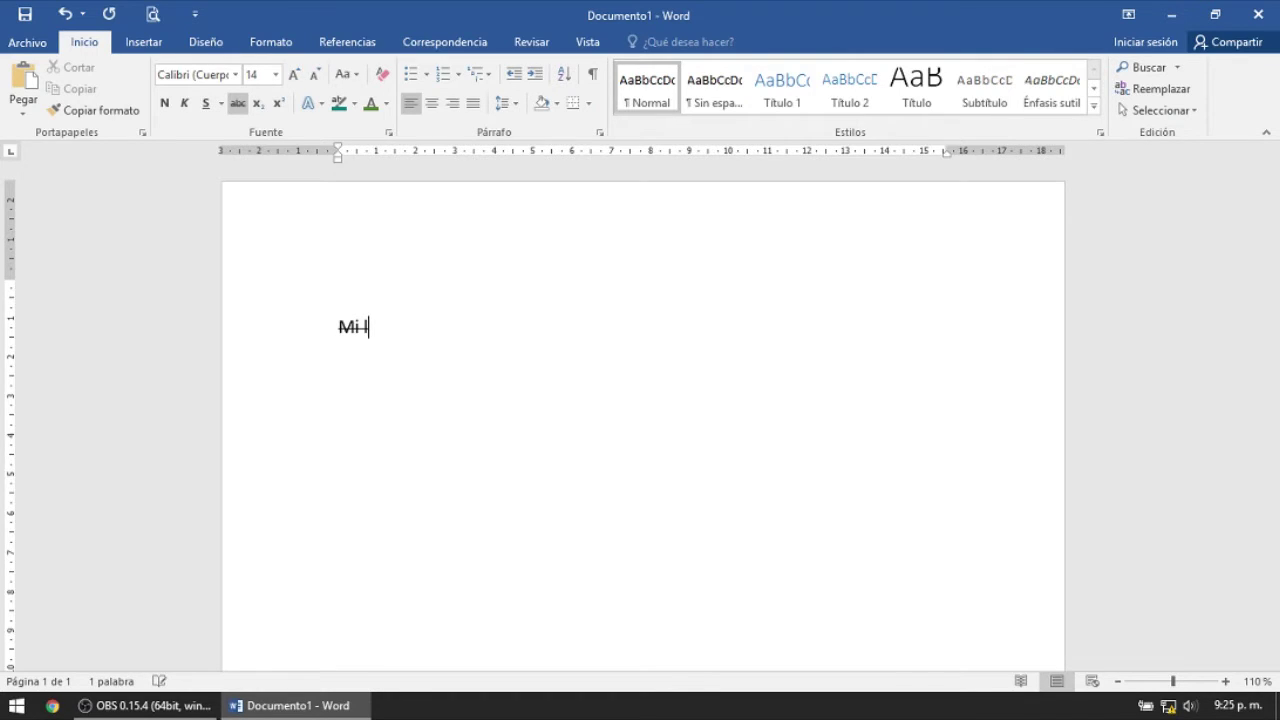
{"action": "type", "text": "lista del  supermercado"}
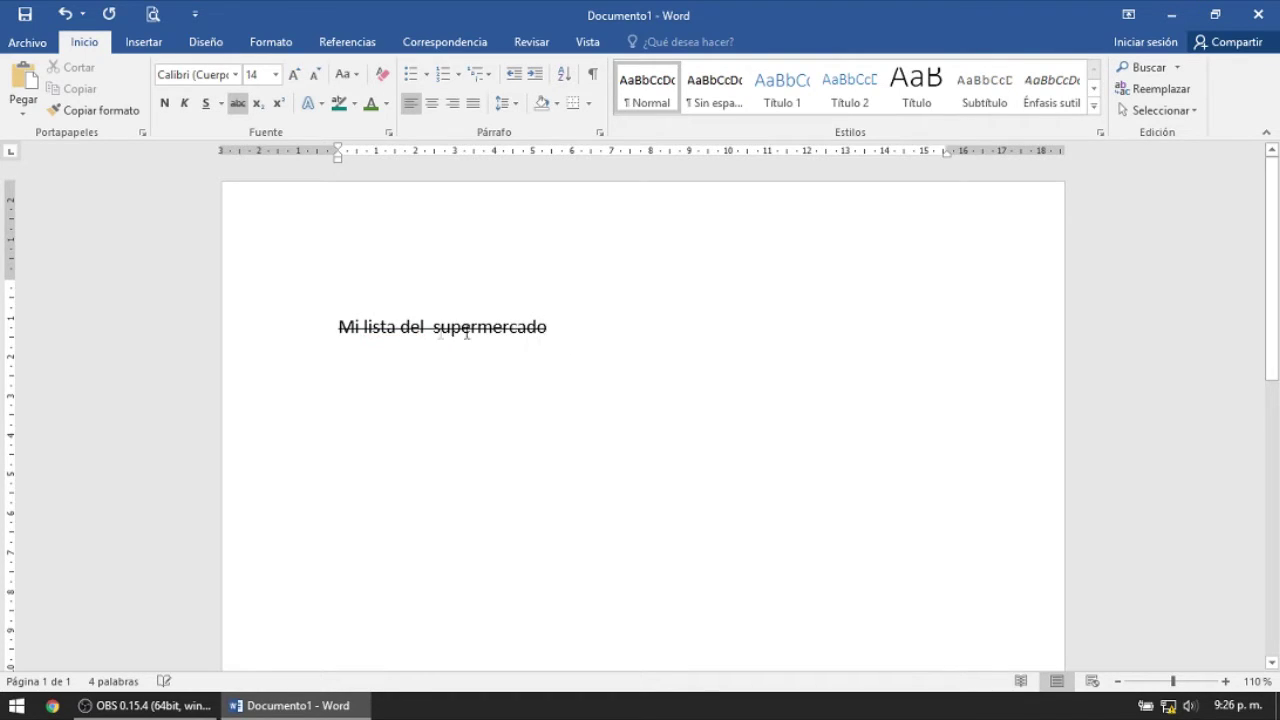
Step: Remove the strikethrough from the title and add a colon after it
{"action": "left_click_drag", "start_coordinate": [500, 333], "coordinate": [340, 325]}
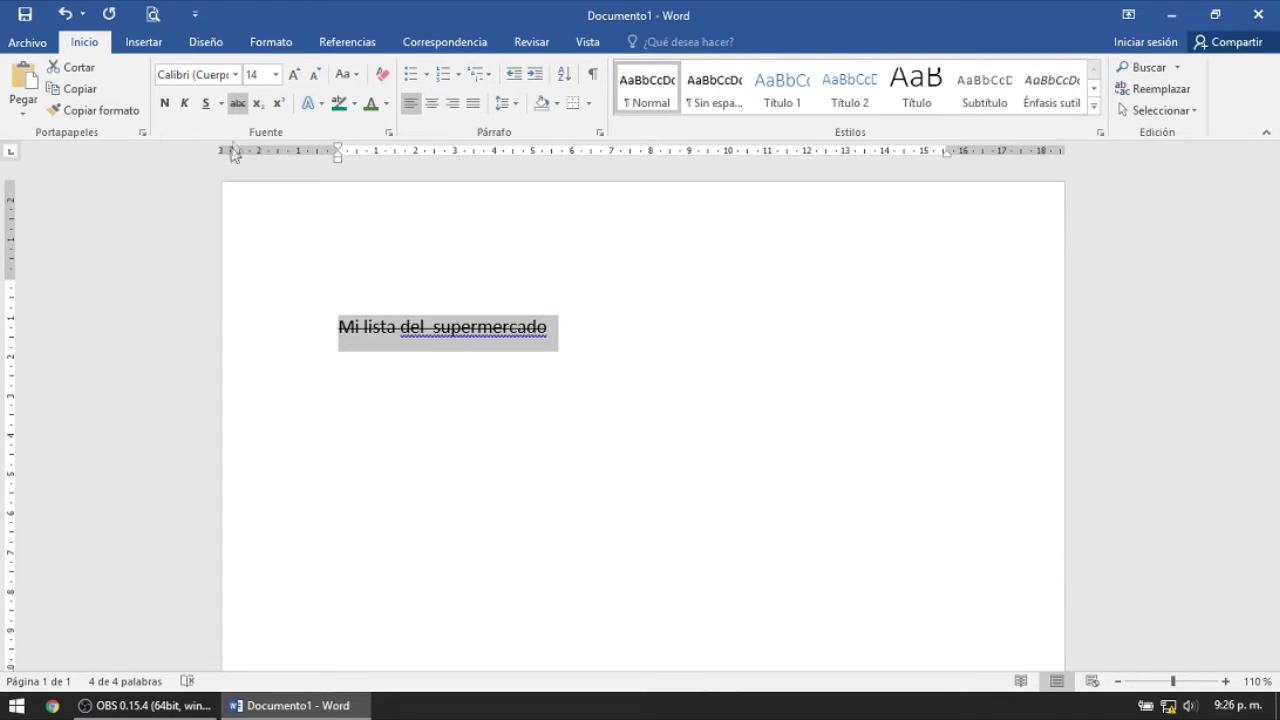
{"action": "left_click", "coordinate": [236, 103]}
{"action": "left_click", "coordinate": [577, 345]}
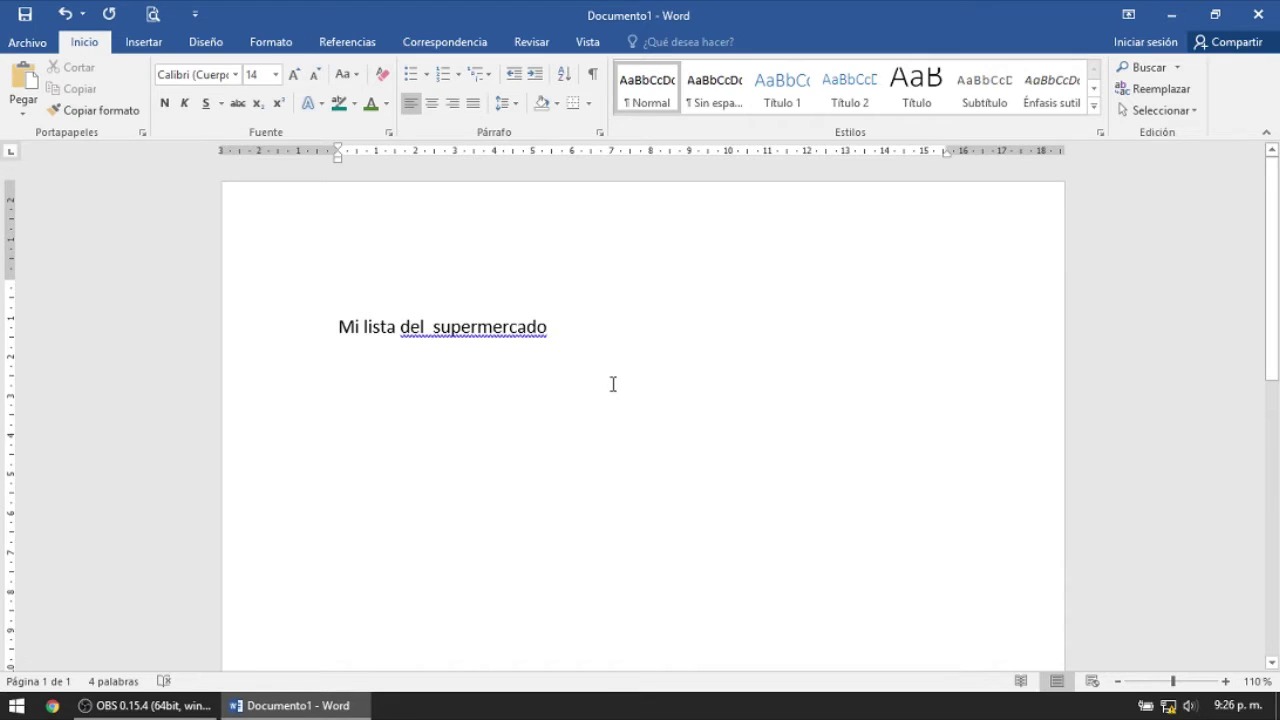
{"action": "type", "text": ":"}
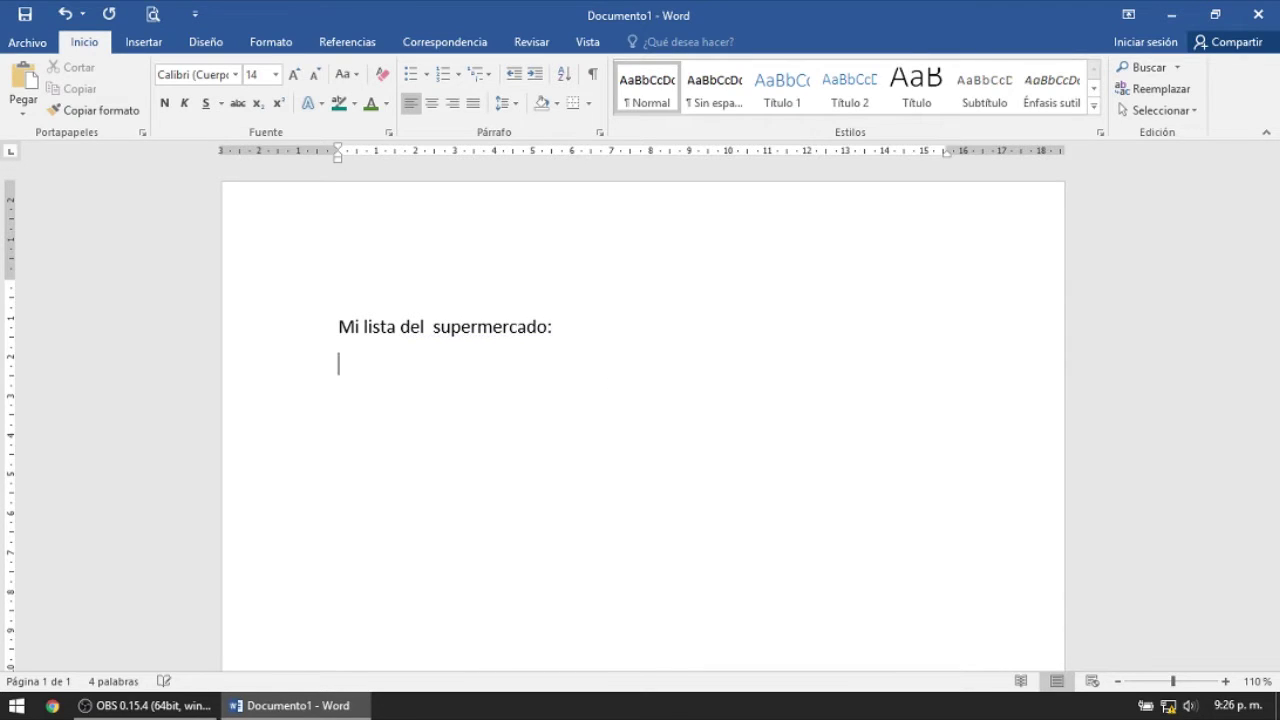
Step: Enter Huevos, Leche, Pan, Cafe and Arroz one per line, then select them
{"action": "key", "text": "Return"}
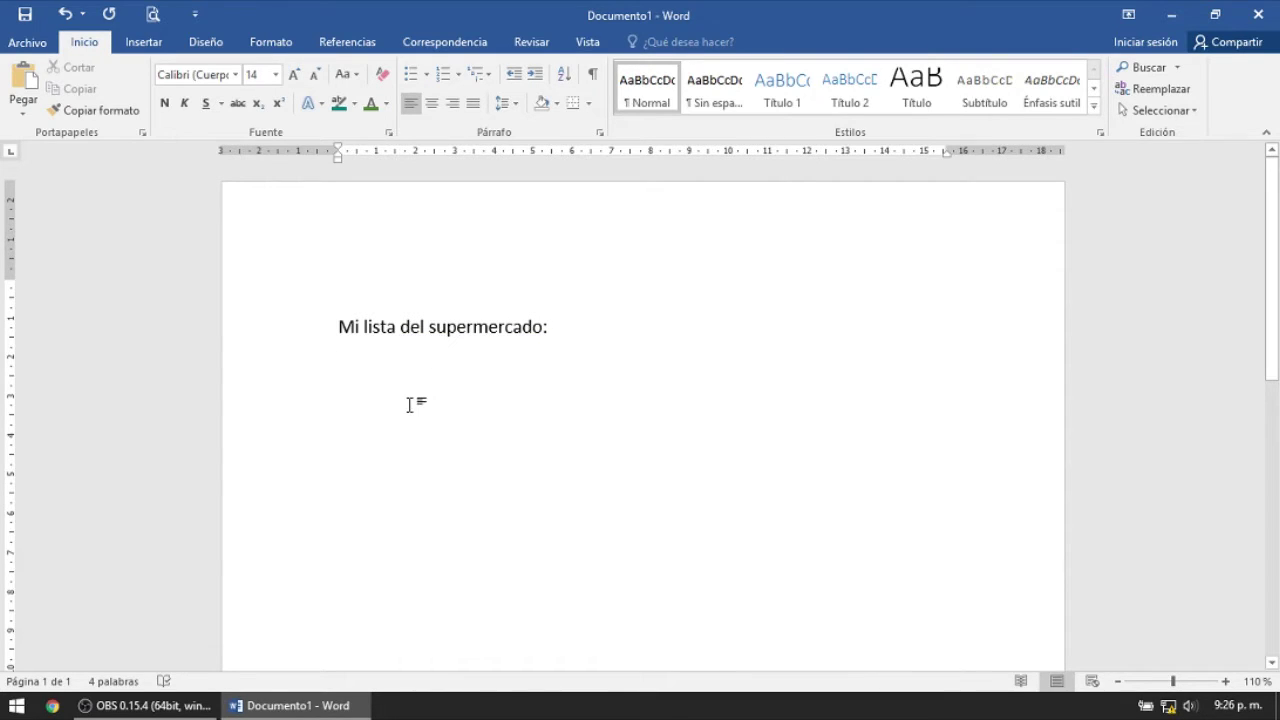
{"action": "type", "text": "Hue"}
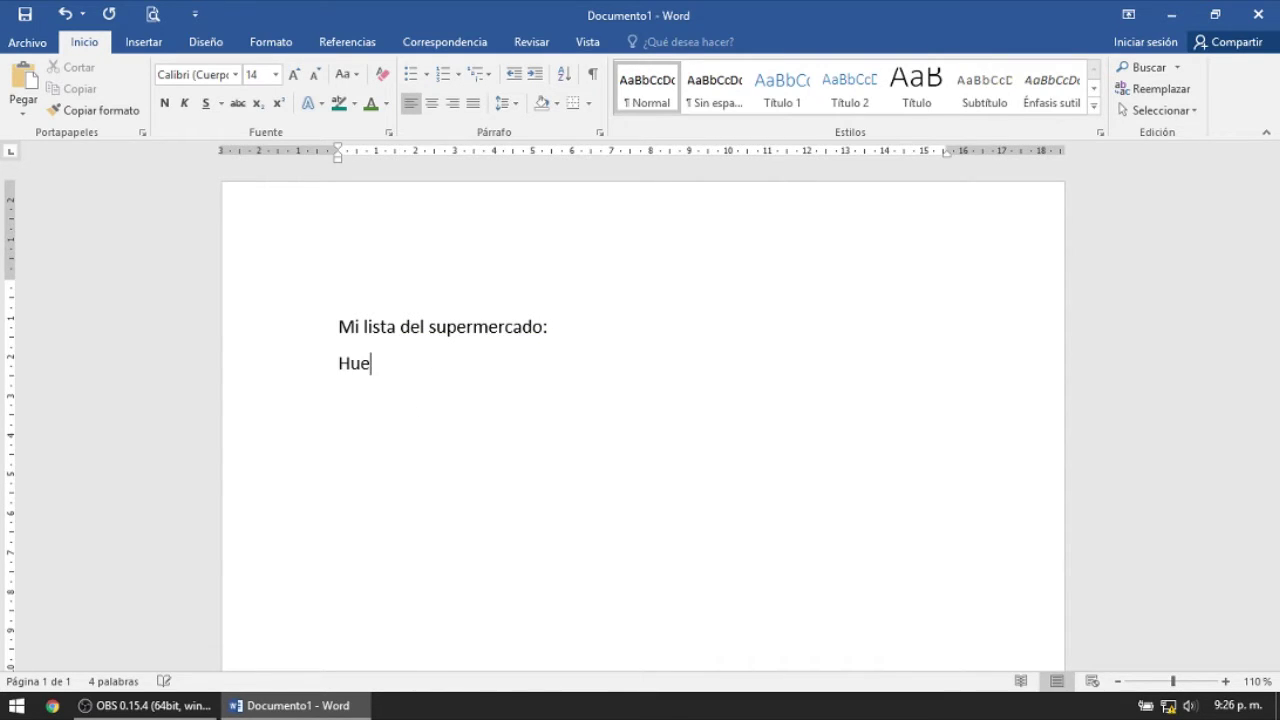
{"action": "type", "text": "vos"}
{"action": "key", "text": "Return"}
{"action": "type", "text": "Le"}
{"action": "type", "text": "che "}
{"action": "type", "text": "Pan"}
{"action": "key", "text": "Return"}
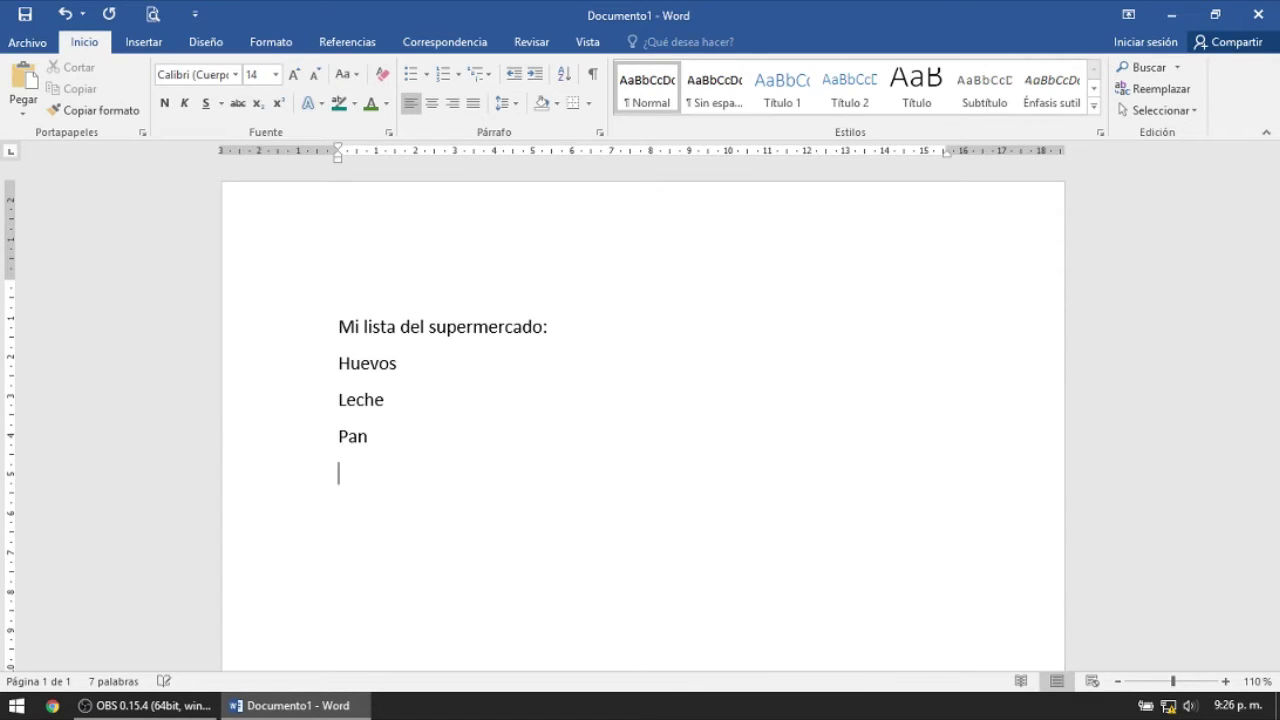
{"action": "type", "text": "Cafe"}
{"action": "key", "text": "Return"}
{"action": "type", "text": "Arroz"}
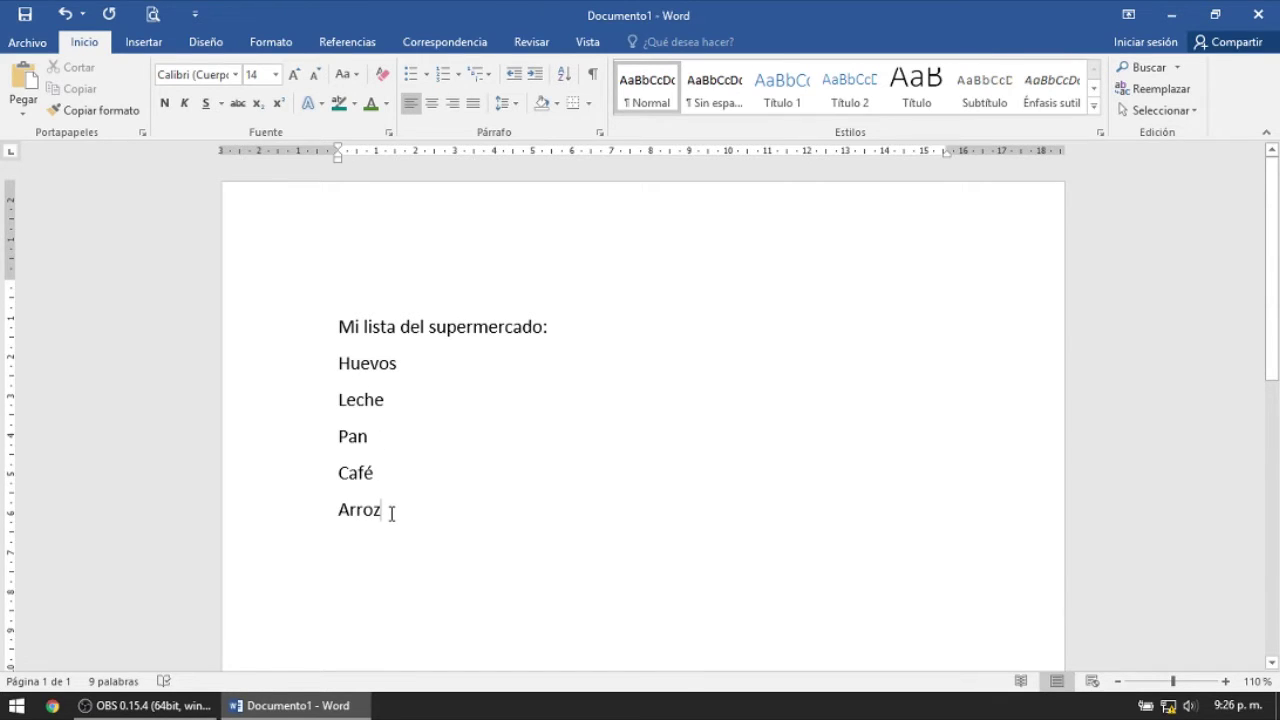
{"action": "mouse_move", "coordinate": [392, 514]}
{"action": "left_mouse_down"}
{"action": "mouse_move", "coordinate": [348, 490]}
{"action": "mouse_move", "coordinate": [331, 380]}
{"action": "left_mouse_up"}
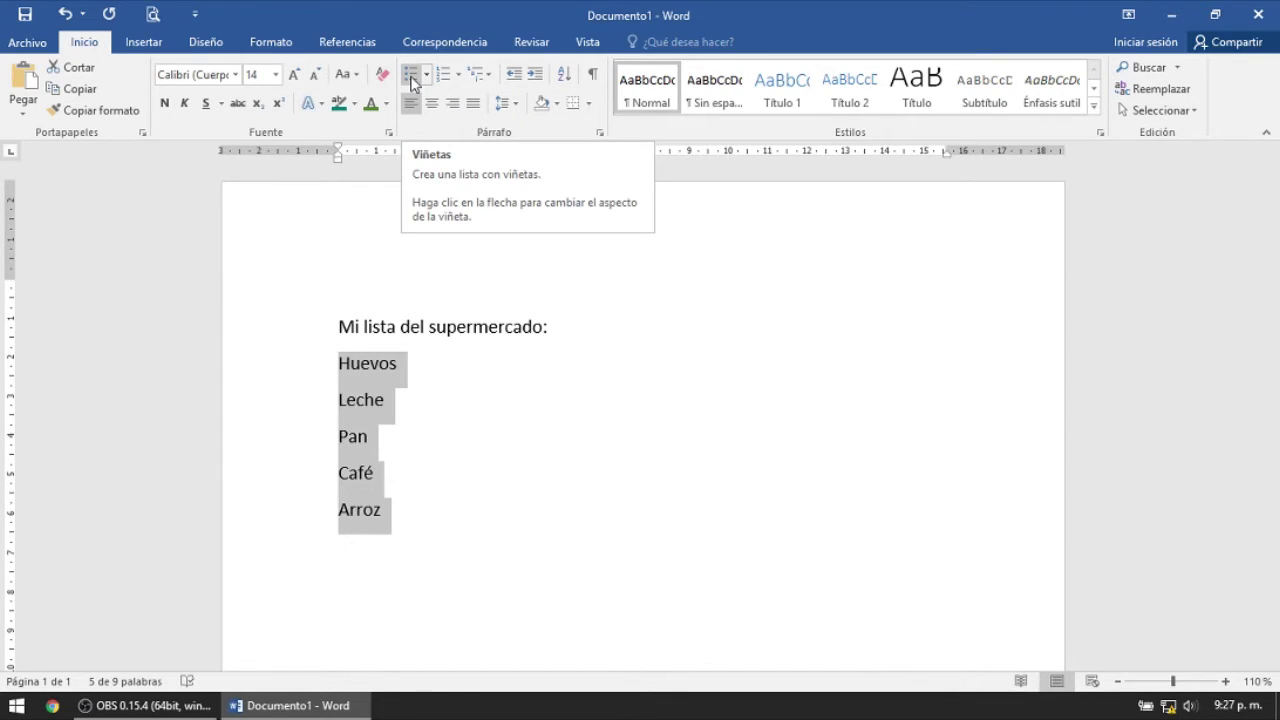
Step: Apply round bullets to the five grocery items
{"action": "left_click", "coordinate": [414, 80]}
{"action": "left_click", "coordinate": [342, 377]}
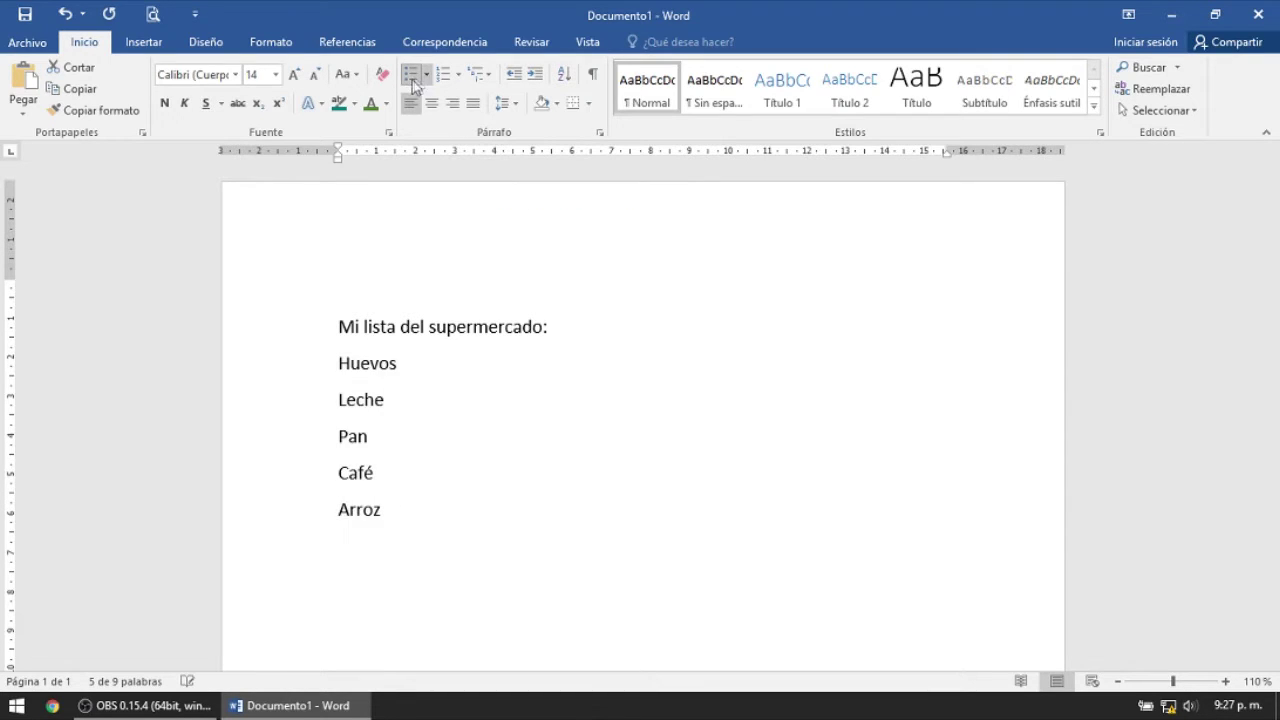
{"action": "key", "text": "ctrl+z"}
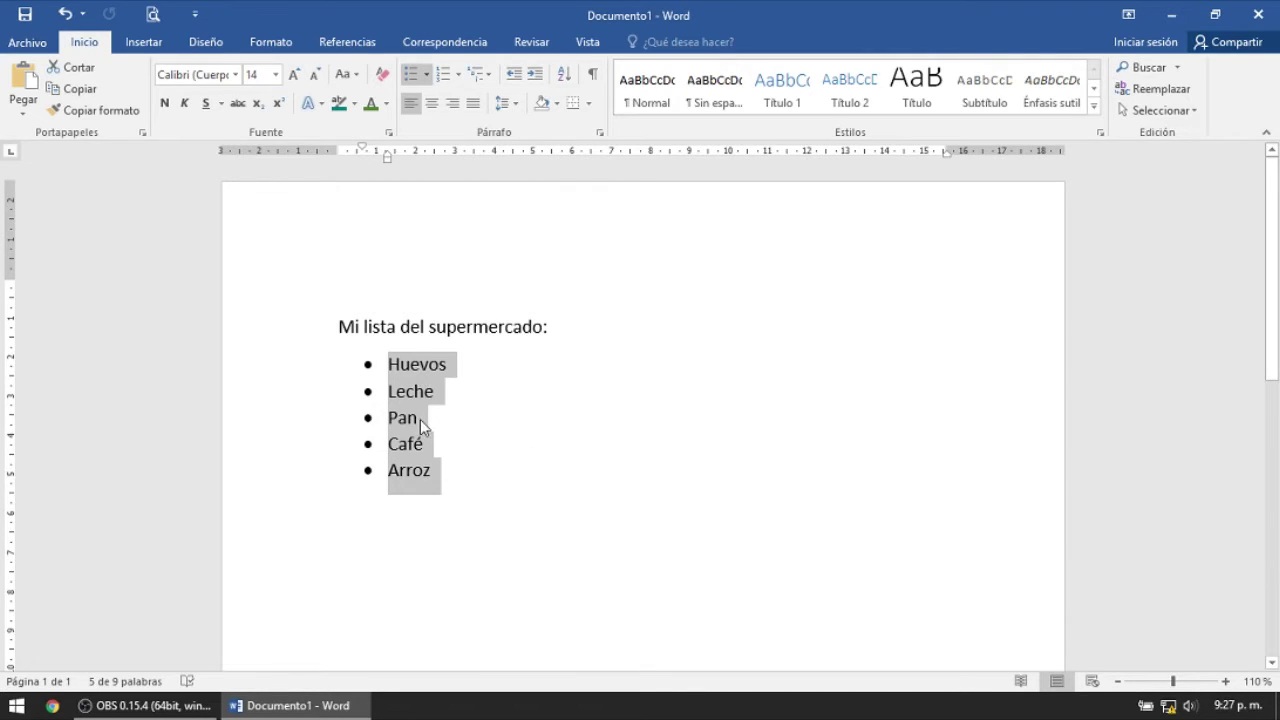
Step: Add an empty line after Arroz and strip its bullet and indent
{"action": "left_click", "coordinate": [490, 507]}
{"action": "key", "text": "Return"}
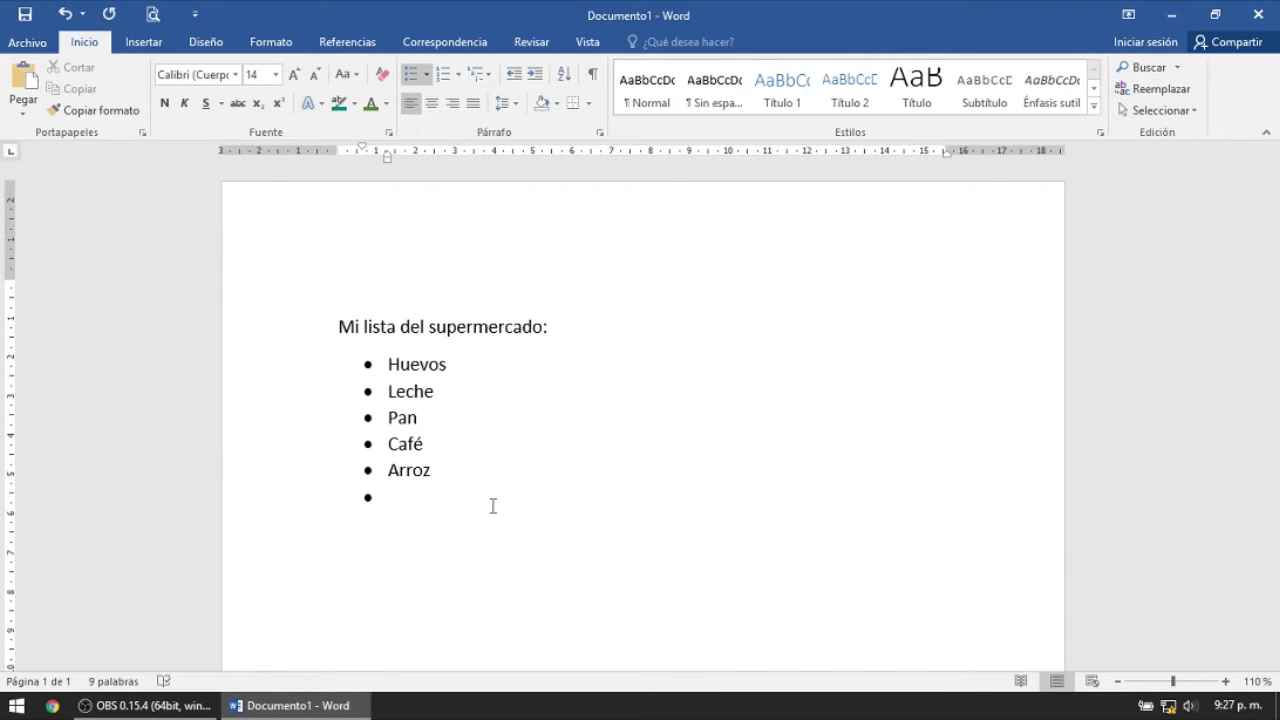
{"action": "key", "text": "BackSpace"}
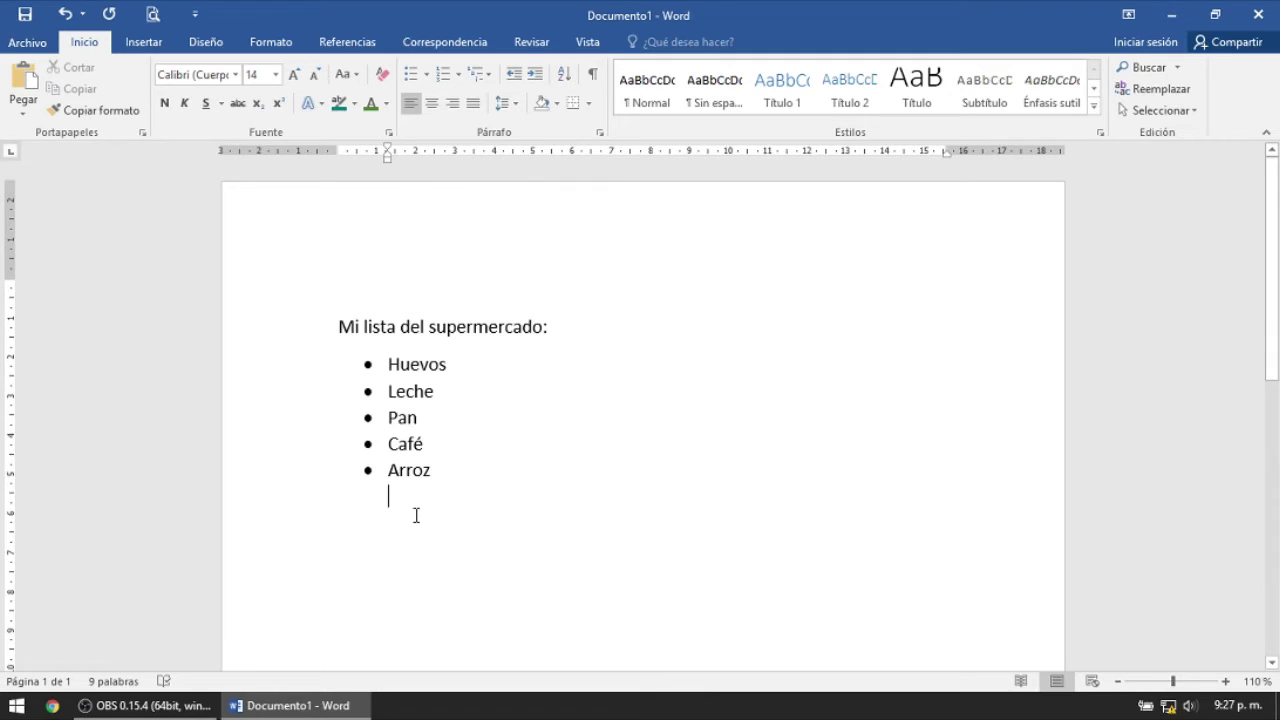
{"action": "key", "text": "BackSpace"}
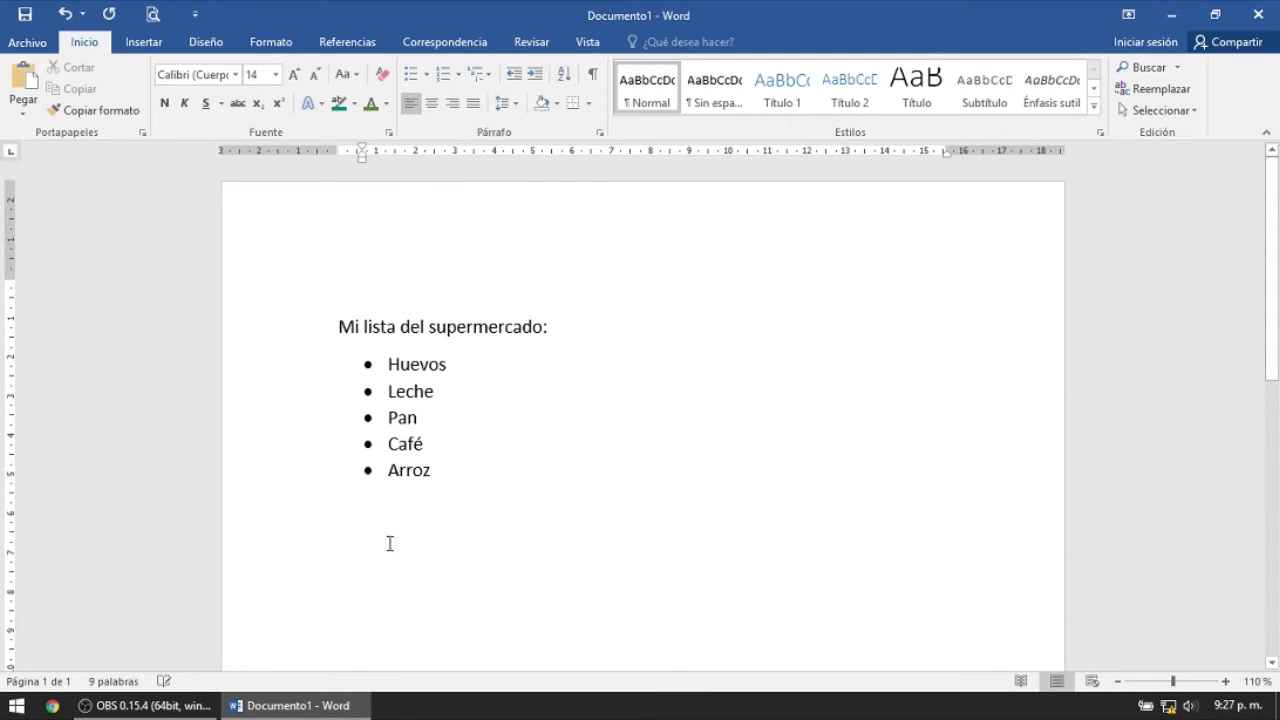
Step: Type the plain paragraph 'Este texto será agregado a la lista.' below the list
{"action": "key", "text": "BackSpace"}
{"action": "type", "text": "Este text"}
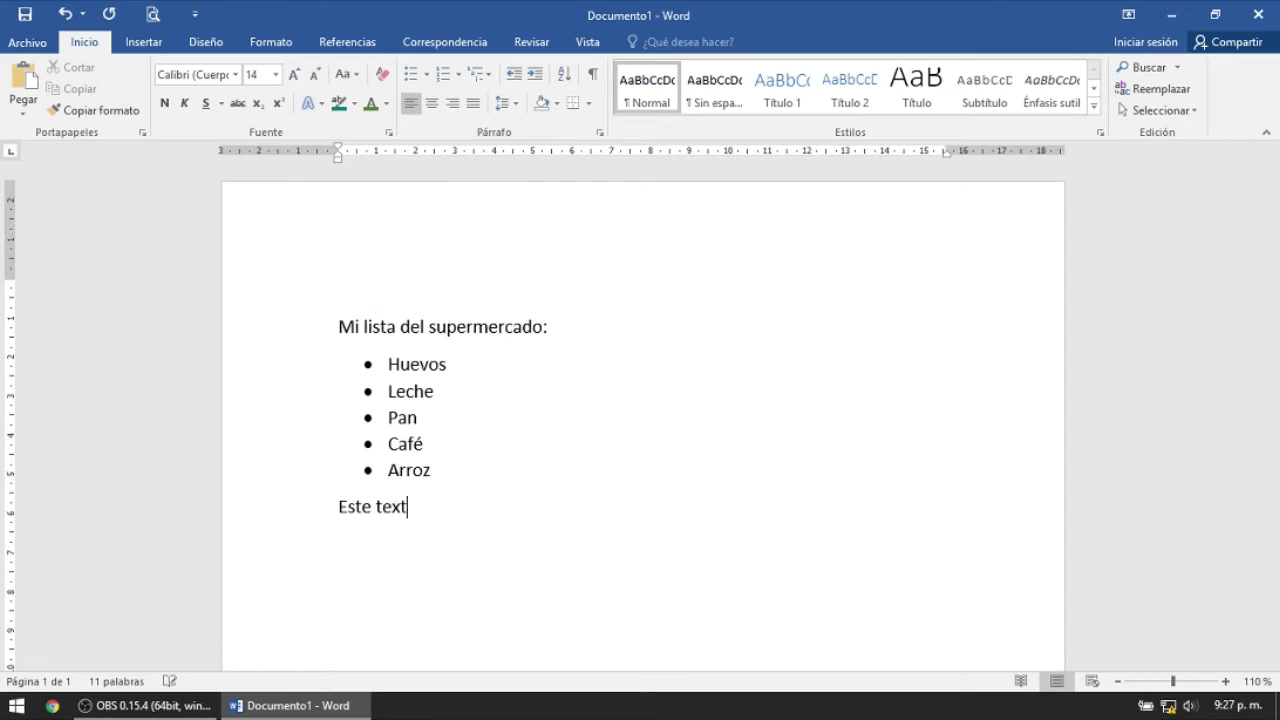
{"action": "type", "text": "o ser"}
{"action": "type", "text": "á agregado a la l"}
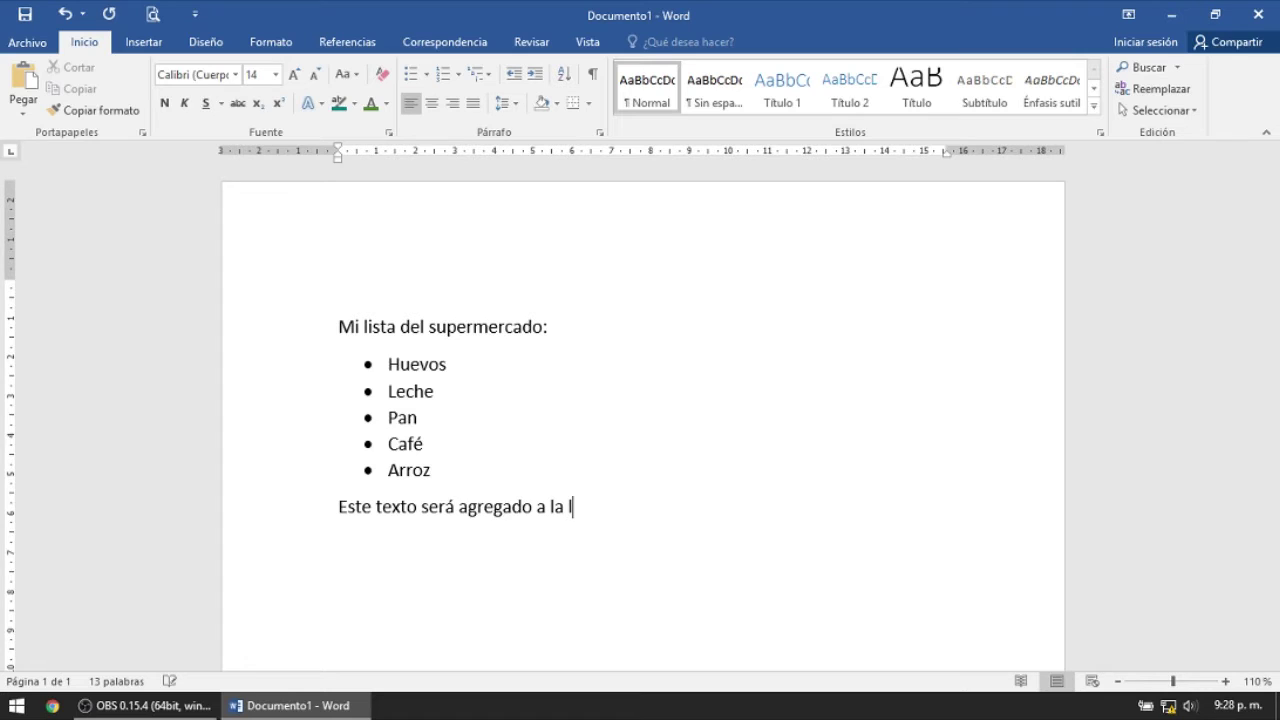
{"action": "type", "text": "ista."}
{"action": "key", "text": "Return"}
Step: Type the second note ending 'un solo elemento.' and select from Arroz to the end
{"action": "type", "text": "E"}
{"action": "type", "text": "ste otro "}
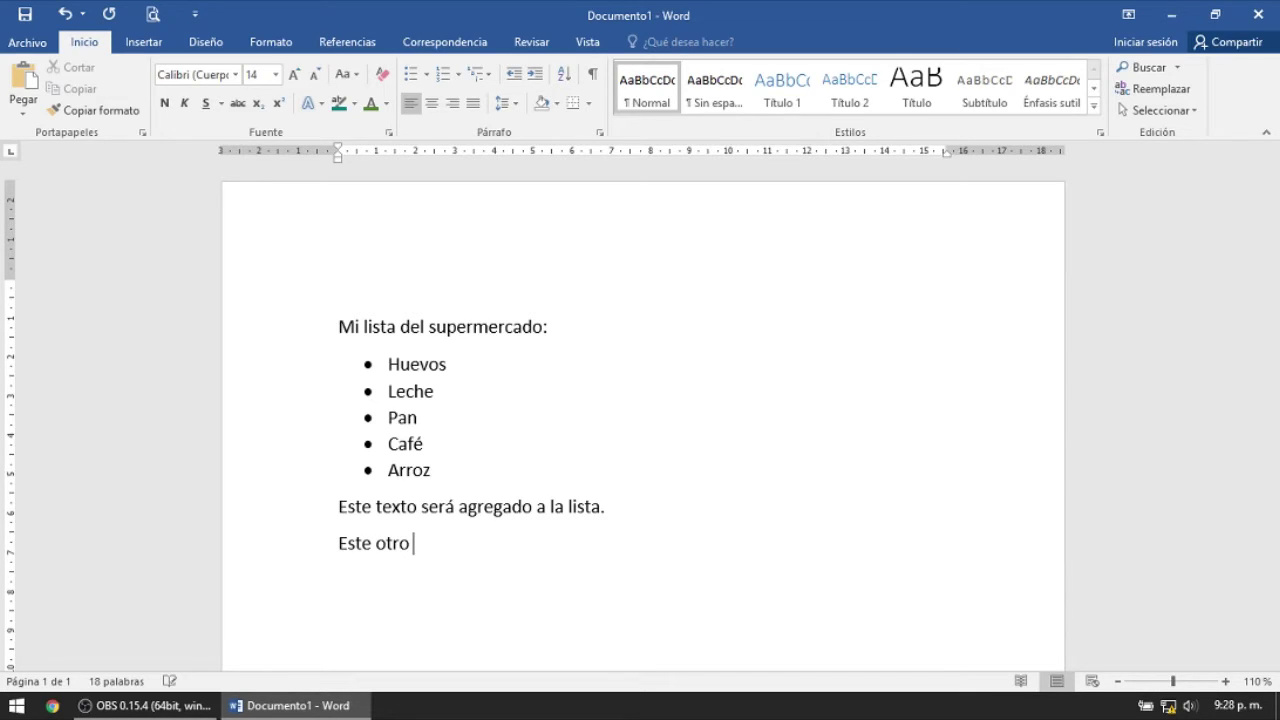
{"action": "type", "text": "texto tambien"}
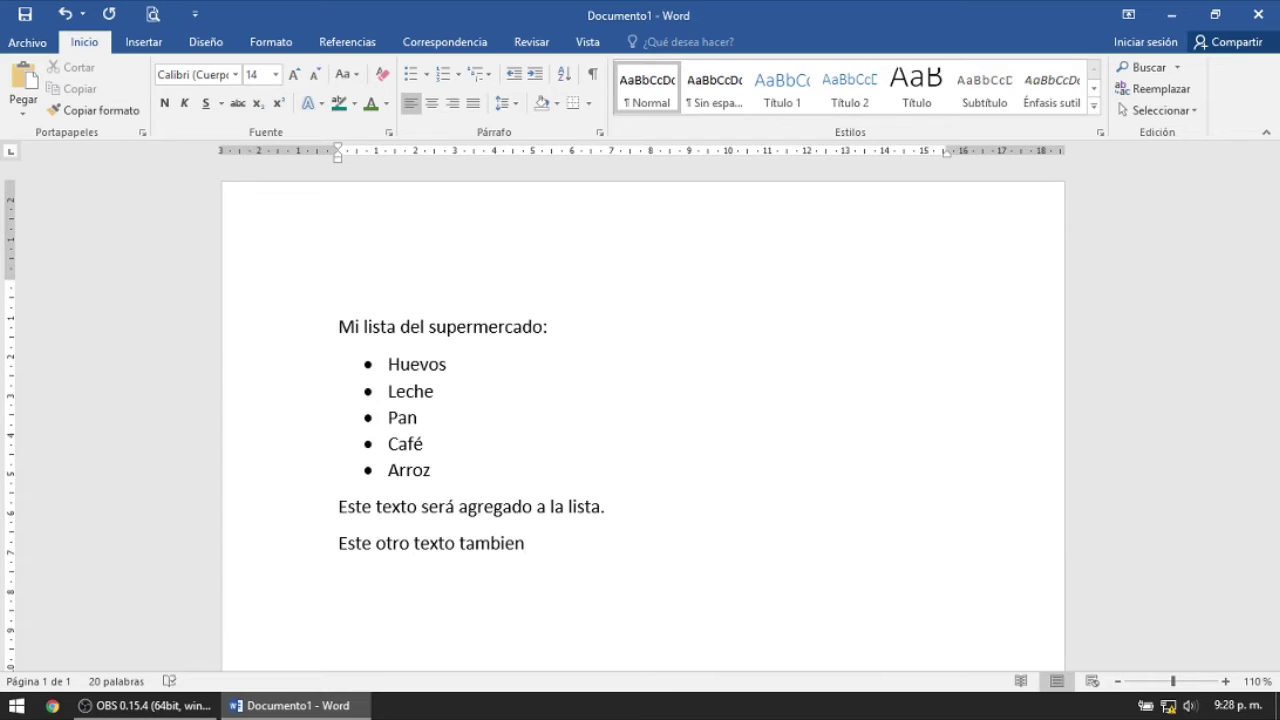
{"action": "type", "text": ". P"}
{"action": "type", "text": "ero"}
{"action": "type", "text": "a pesar d"}
{"action": "type", "text": "te texto"}
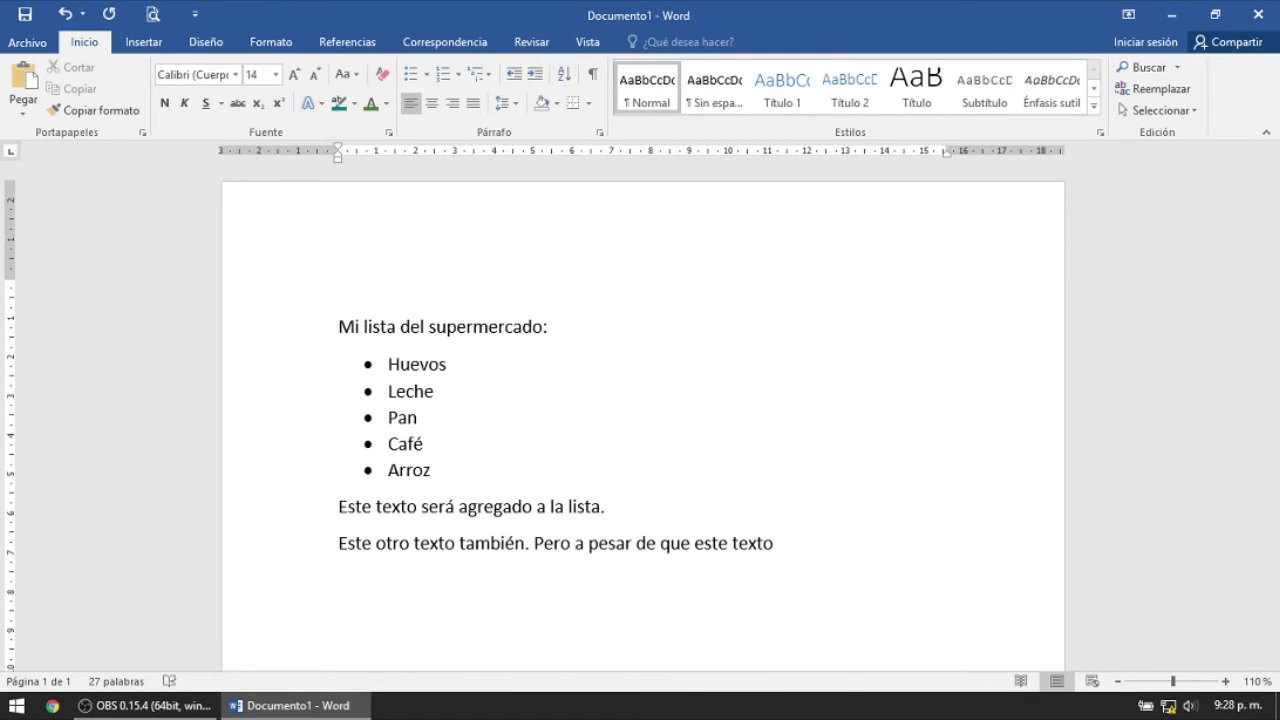
{"action": "type", "text": " tenga un punto será tomado como un os"}
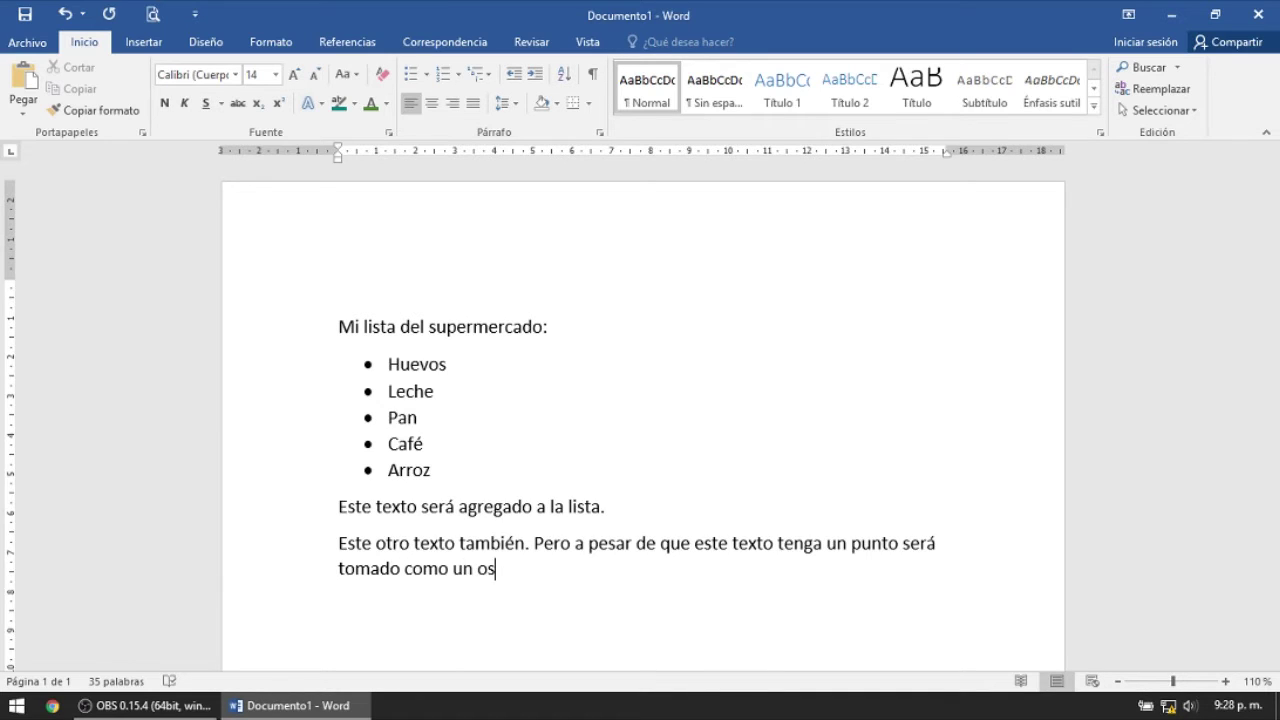
{"action": "key", "text": "BackSpace"}
{"action": "key", "text": "BackSpace"}
{"action": "type", "text": "solo elemne"}
{"action": "key", "text": "BackSpace"}
{"action": "key", "text": "BackSpace"}
{"action": "type", "text": "ento."}
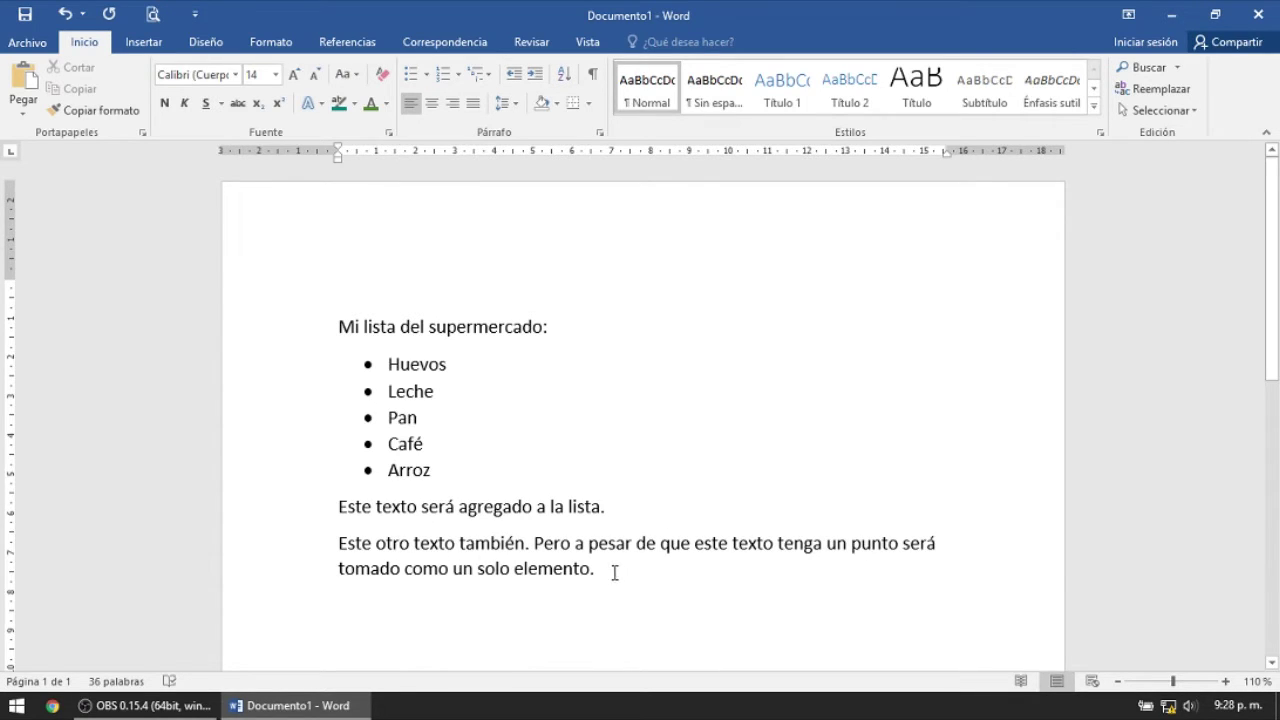
{"action": "mouse_move", "coordinate": [615, 572]}
{"action": "left_mouse_down"}
{"action": "mouse_move", "coordinate": [336, 480]}
{"action": "mouse_move", "coordinate": [335, 364]}
{"action": "left_mouse_up"}
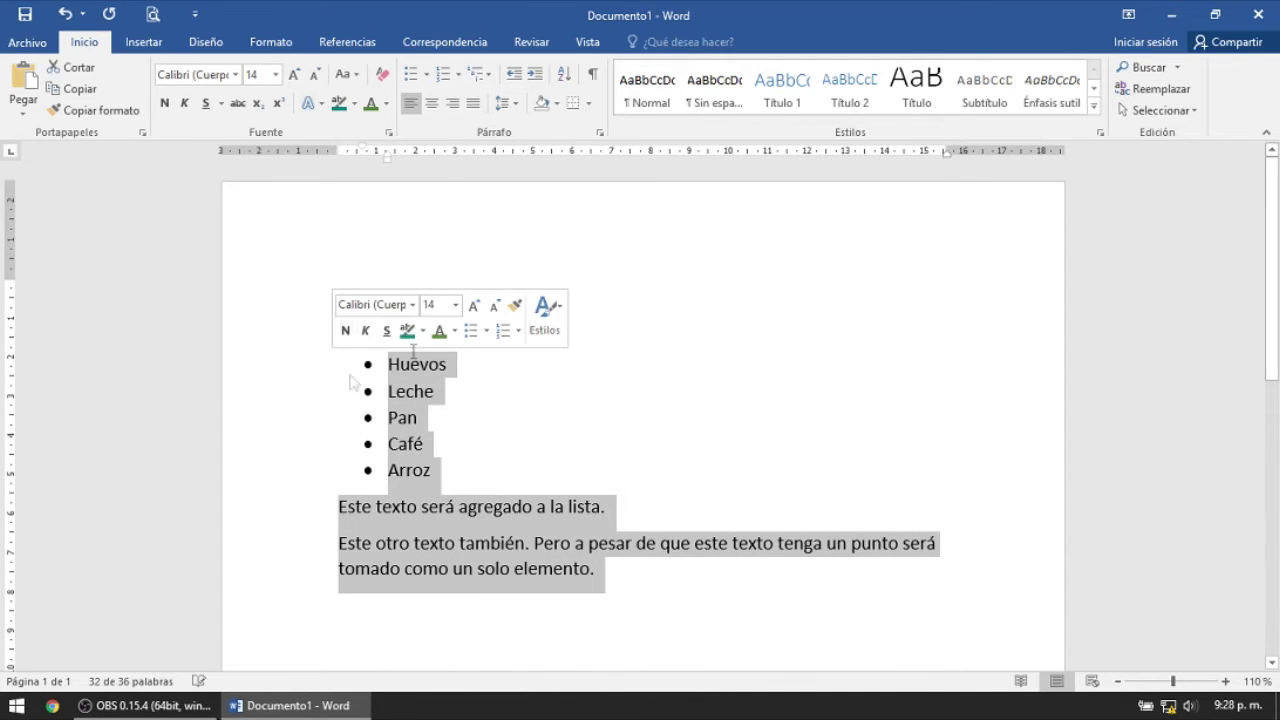
Step: Bullet the two new paragraphs too and select all seven list items
{"action": "key", "text": "Left"}
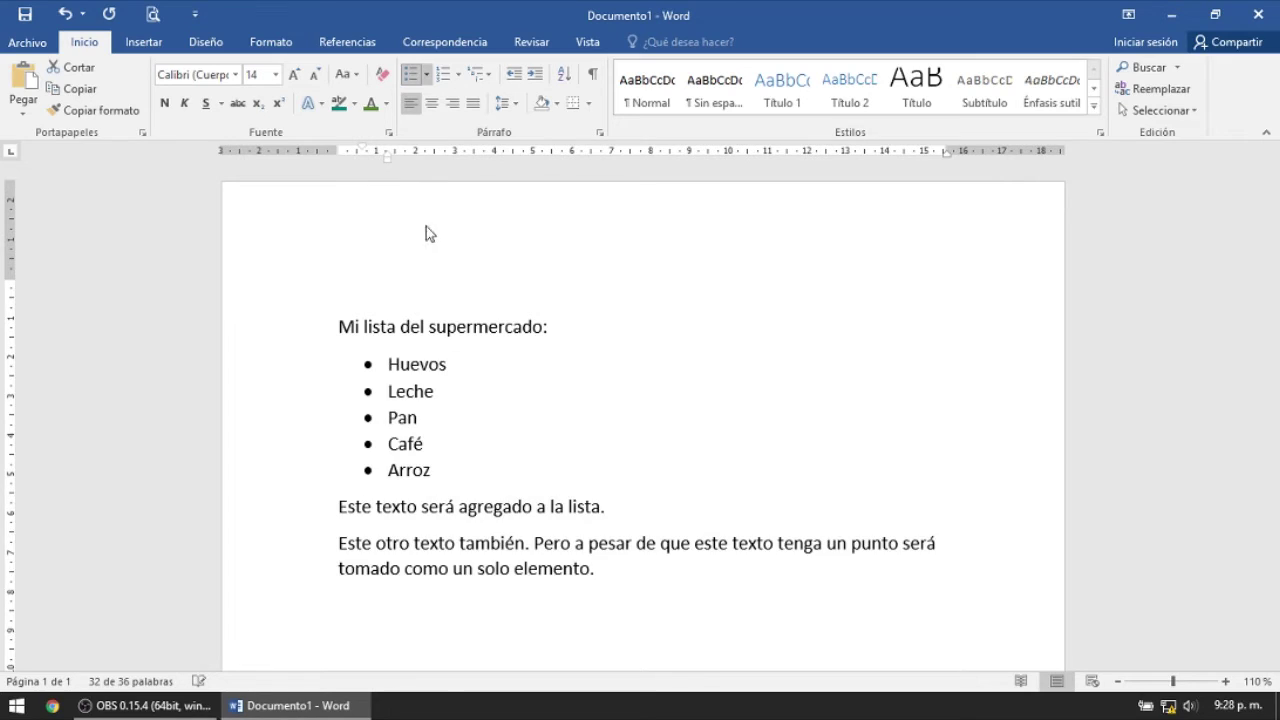
{"action": "left_click", "coordinate": [708, 555]}
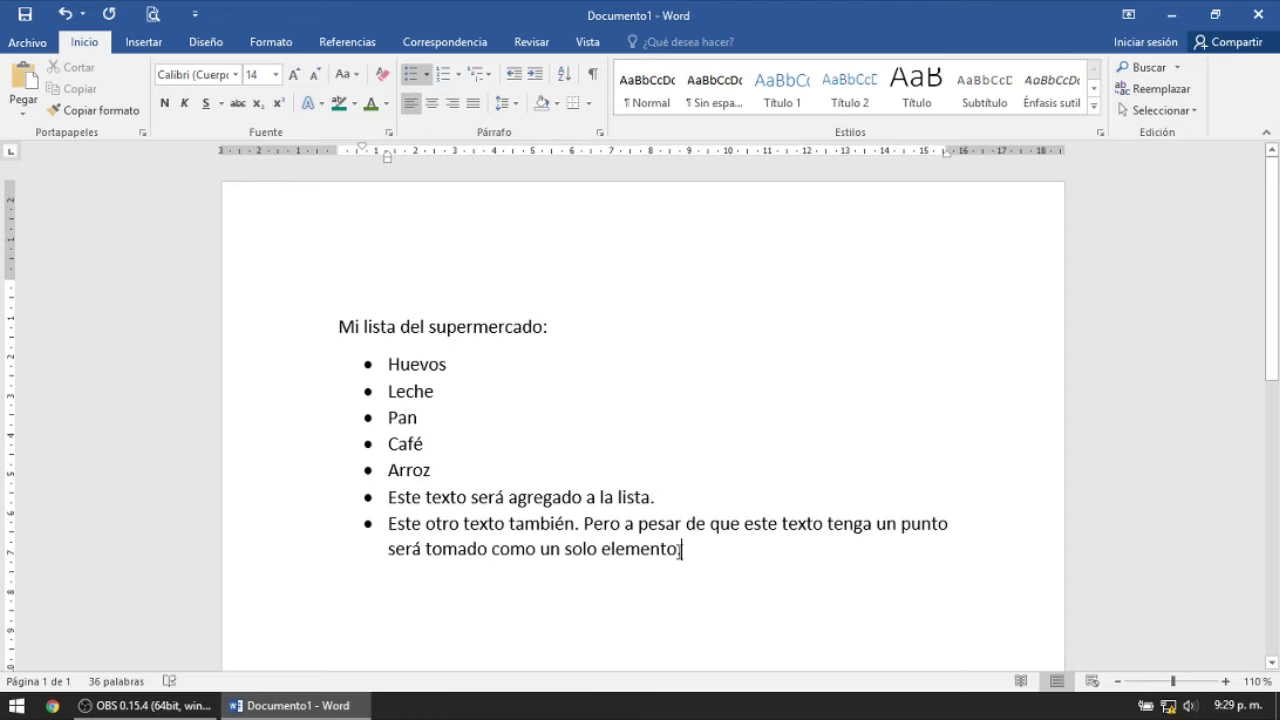
{"action": "left_click_drag", "start_coordinate": [688, 550], "coordinate": [398, 531]}
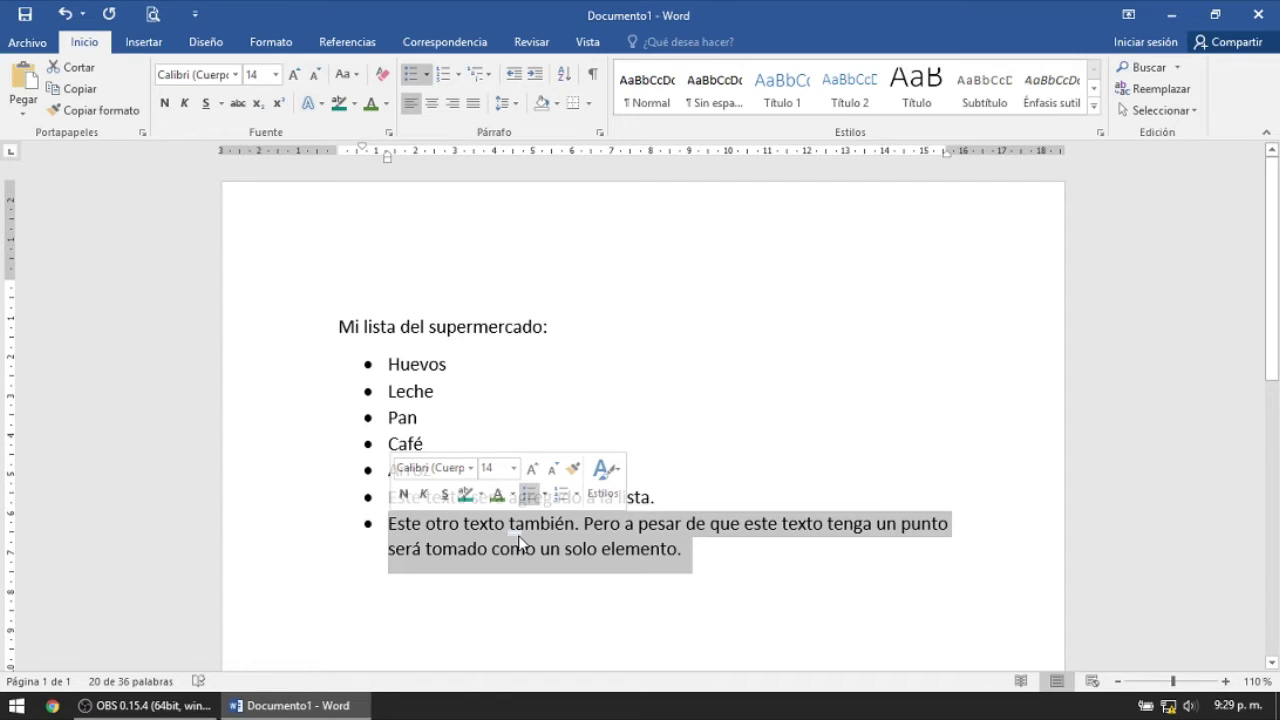
{"action": "left_click", "coordinate": [692, 553]}
{"action": "left_click_drag", "start_coordinate": [693, 552], "coordinate": [394, 373]}
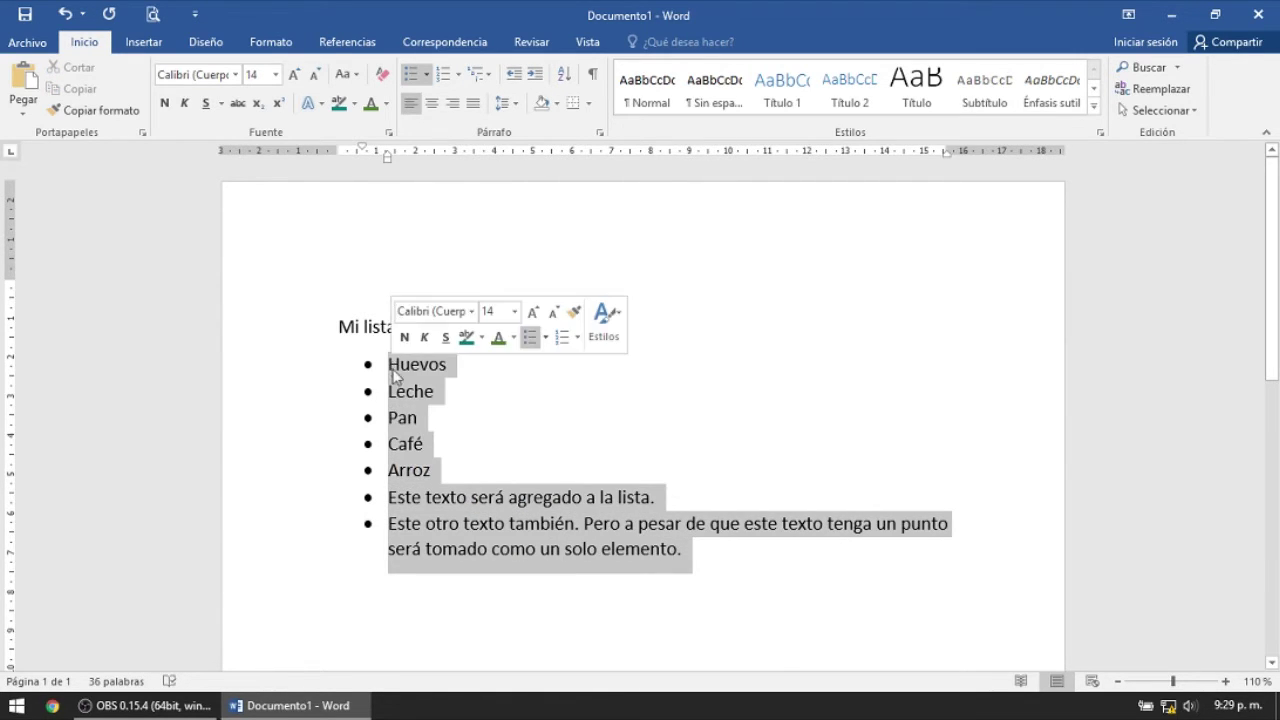
{"action": "left_click", "coordinate": [427, 75]}
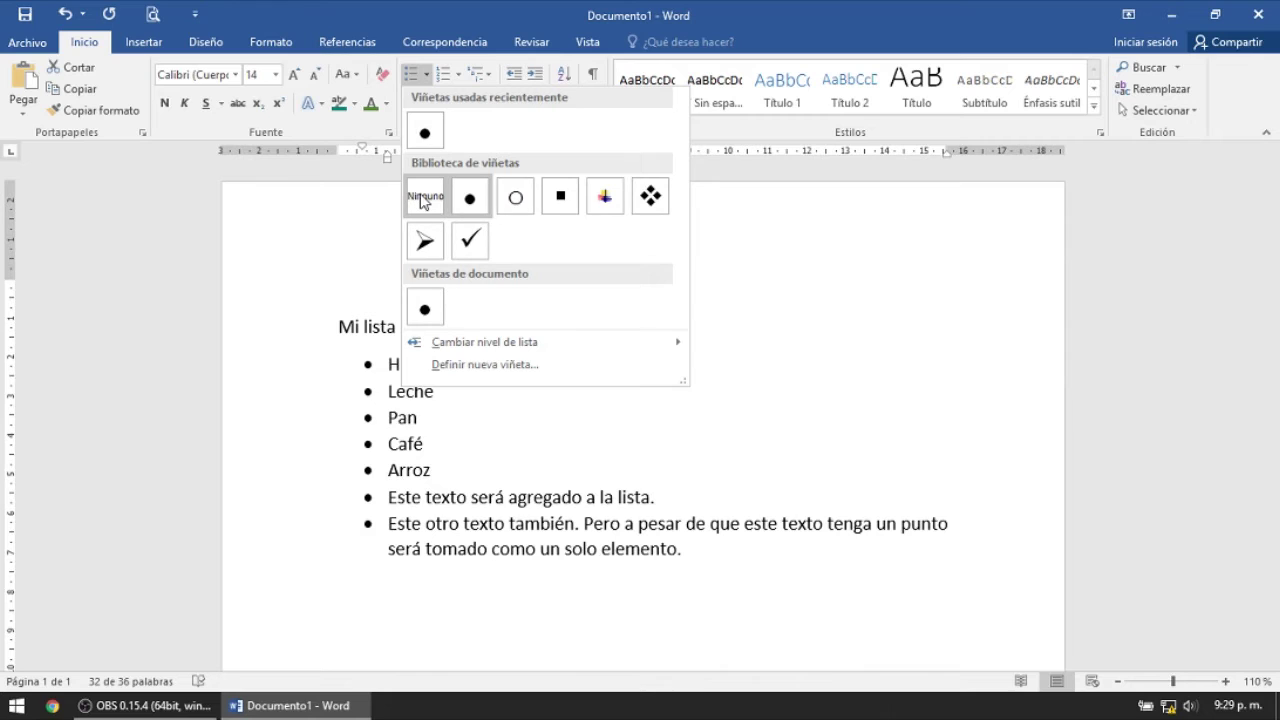
Step: Clear the bullets, then apply checkmark bullets to all seven items
{"action": "left_click", "coordinate": [399, 228]}
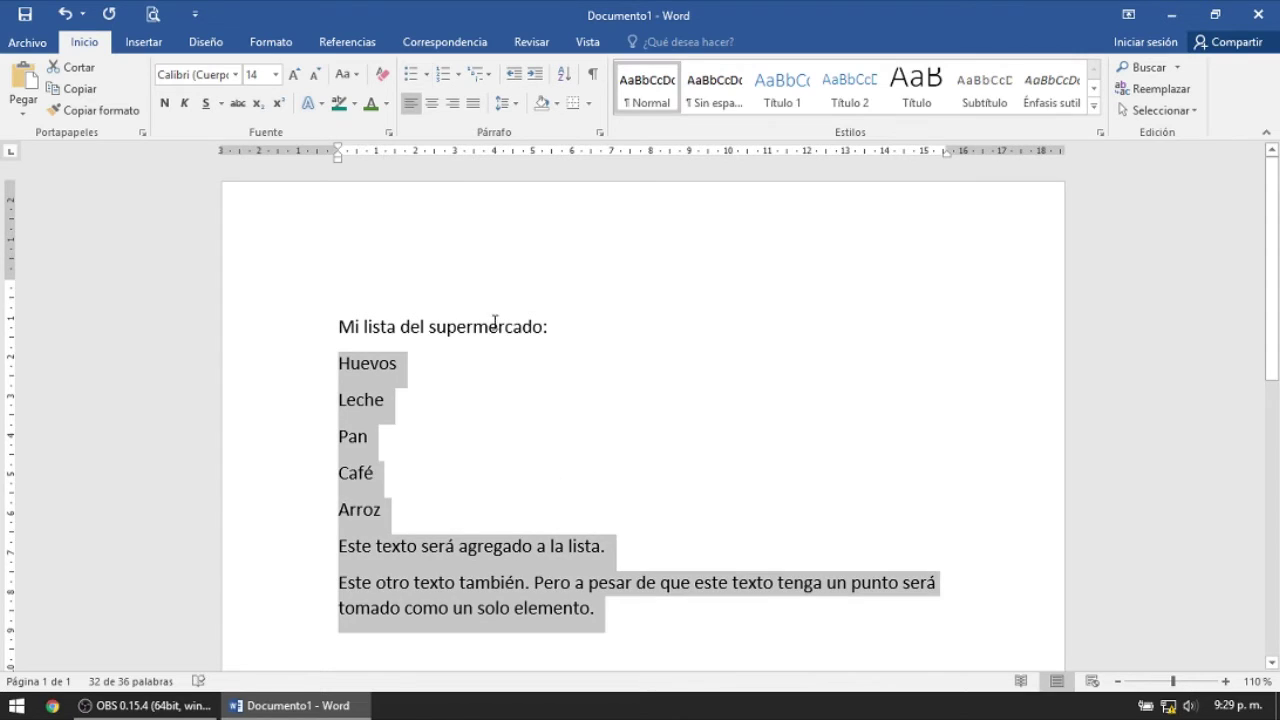
{"action": "left_click", "coordinate": [426, 75]}
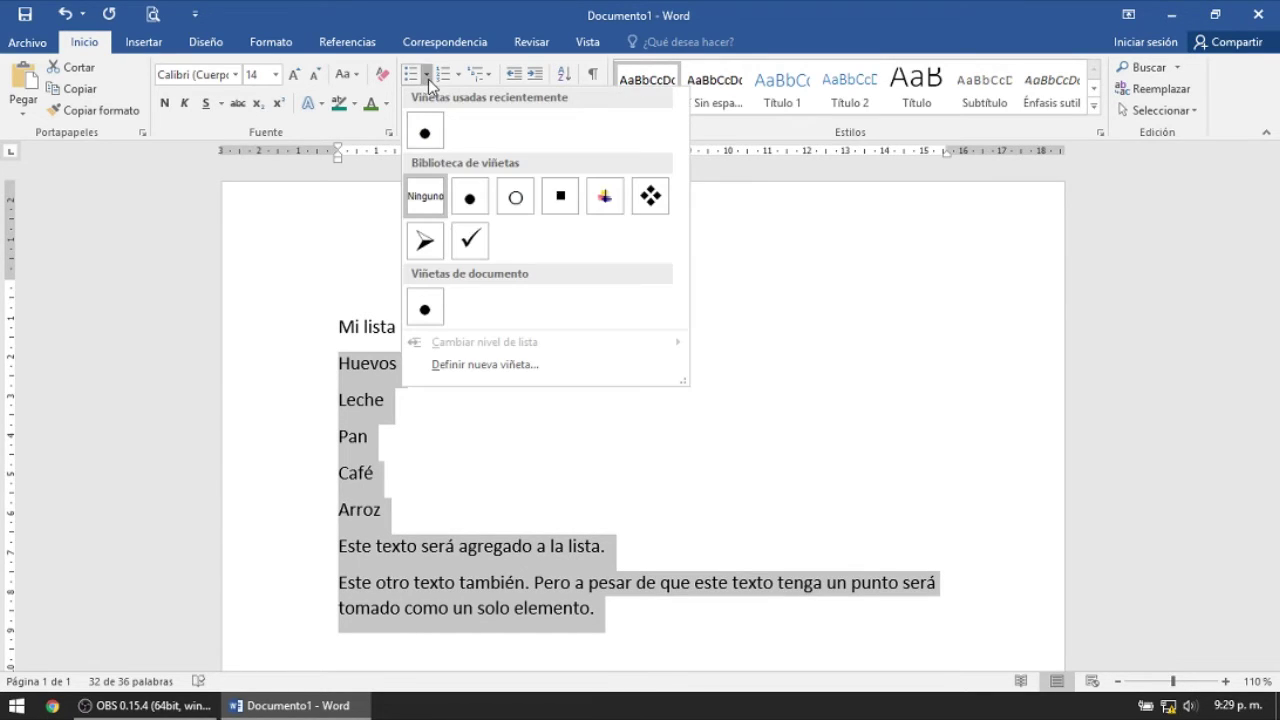
{"action": "left_click", "coordinate": [471, 241]}
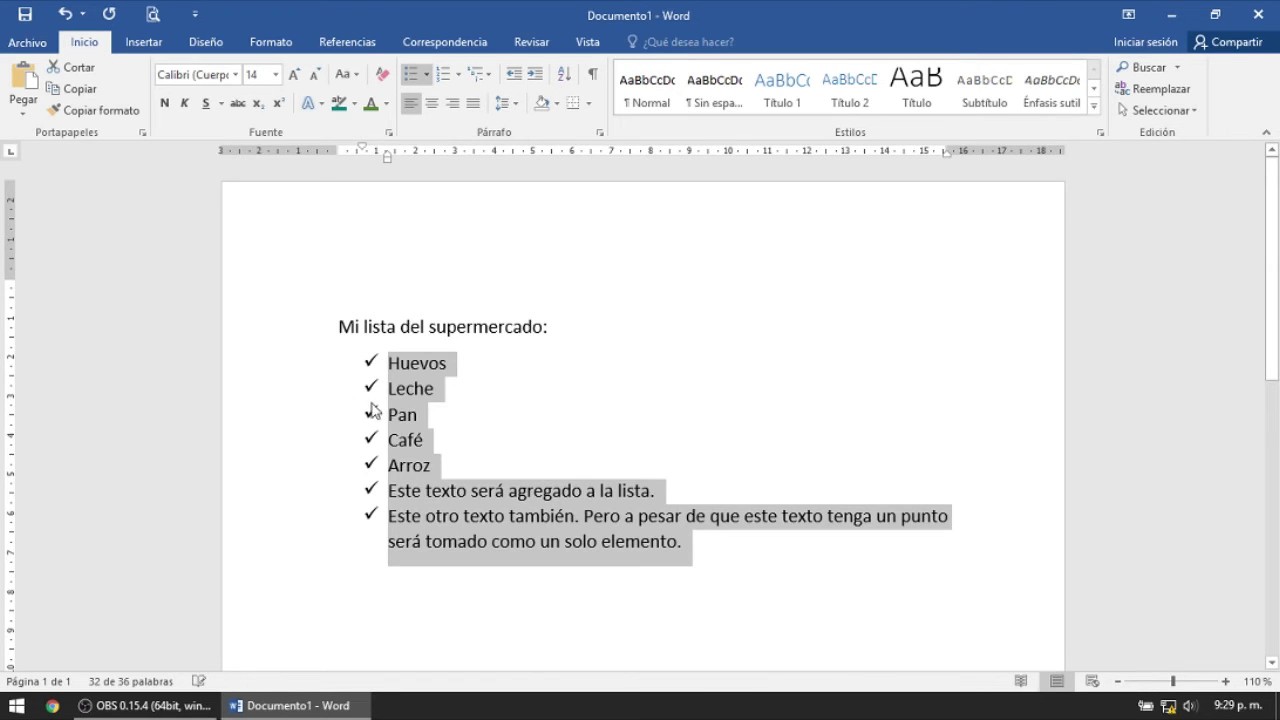
{"action": "left_click", "coordinate": [429, 81]}
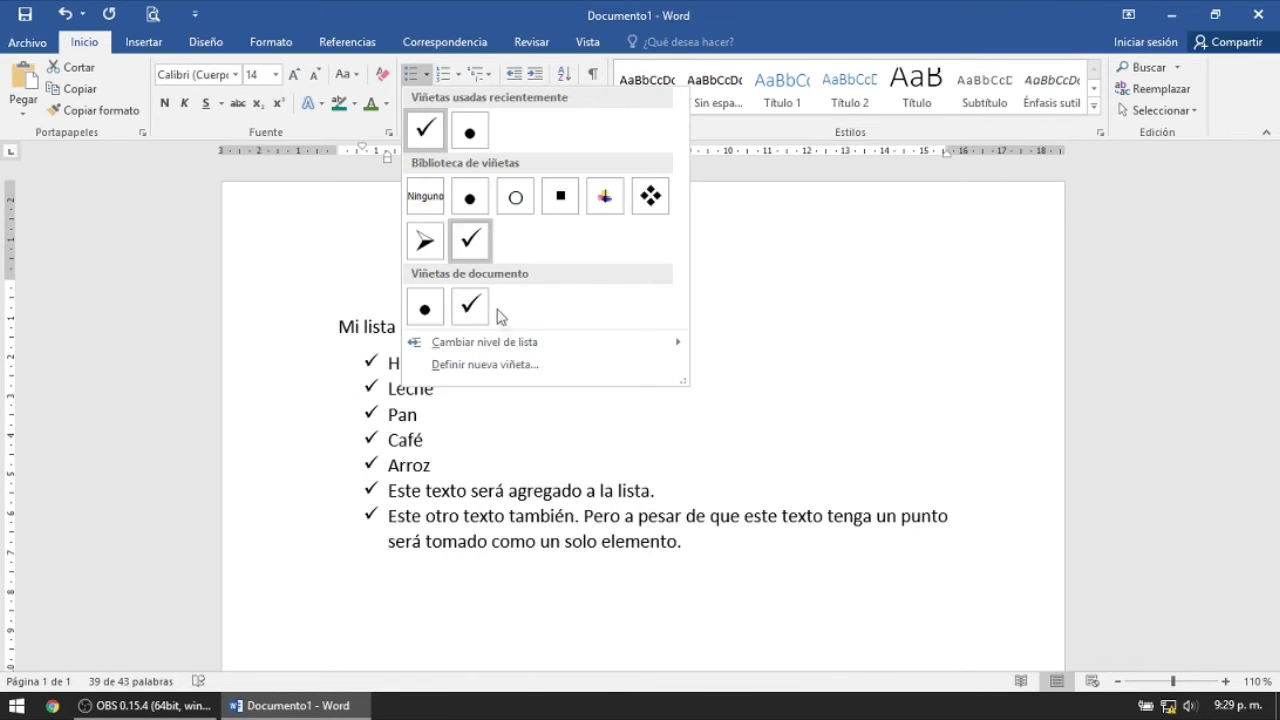
Step: Dismiss the bullet options unchanged and place the cursor in the Pan item
{"action": "mouse_move", "coordinate": [522, 346]}
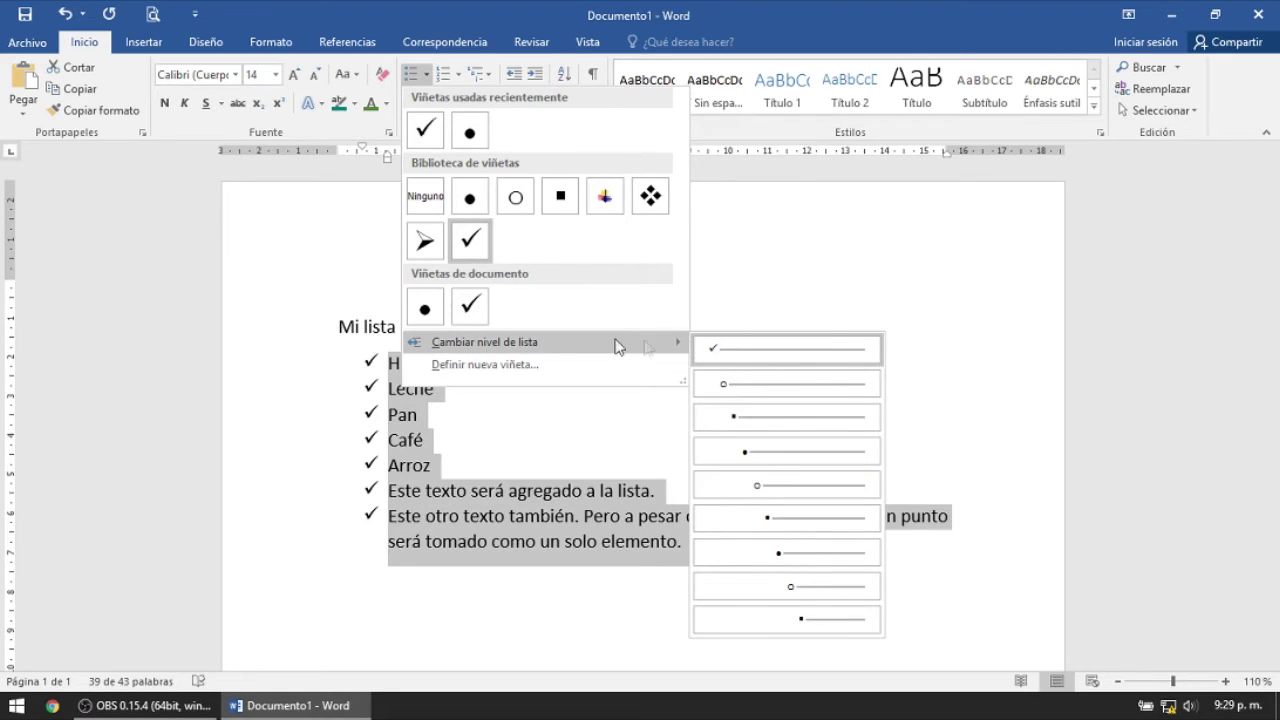
{"action": "left_click", "coordinate": [532, 460]}
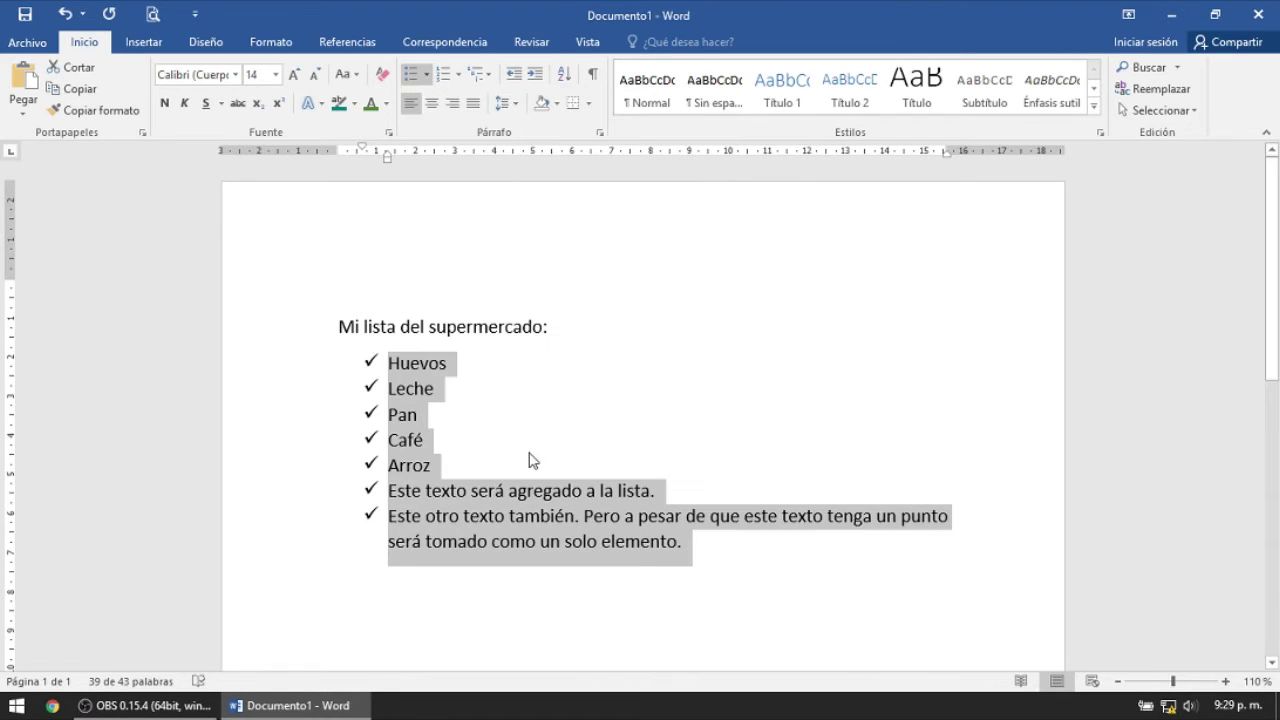
{"action": "left_click", "coordinate": [476, 421]}
{"action": "left_click_drag", "start_coordinate": [390, 388], "coordinate": [424, 415]}
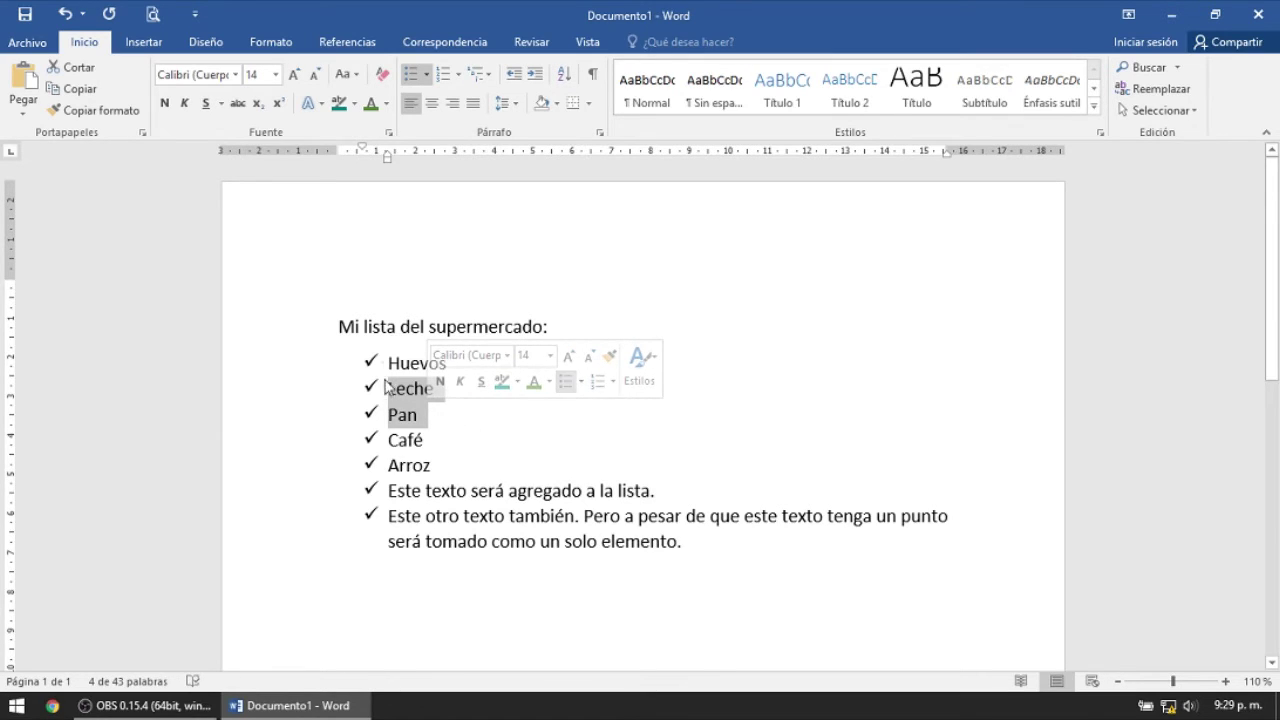
{"action": "left_click", "coordinate": [409, 415]}
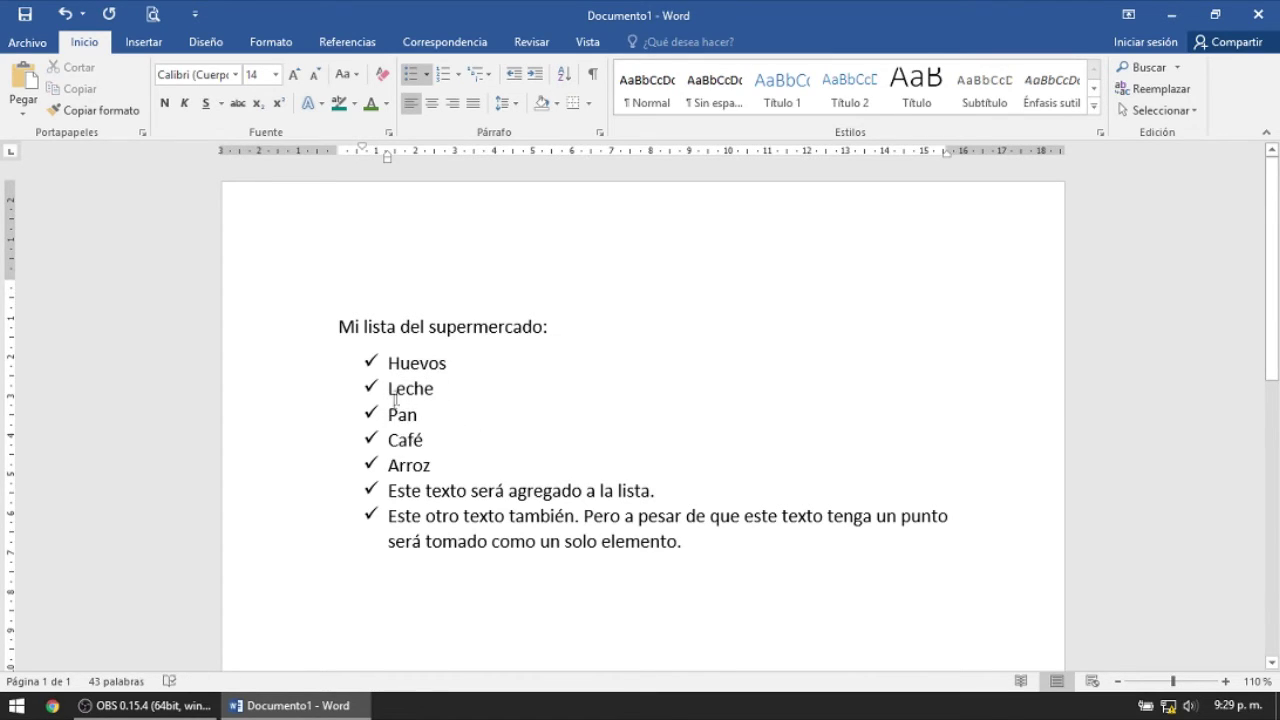
Step: Insert 'Leche descremada' and 'Leche en polvo' as new items after Leche, then select them
{"action": "left_click", "coordinate": [447, 388]}
{"action": "key", "text": "Return"}
{"action": "type", "text": "Lehe"}
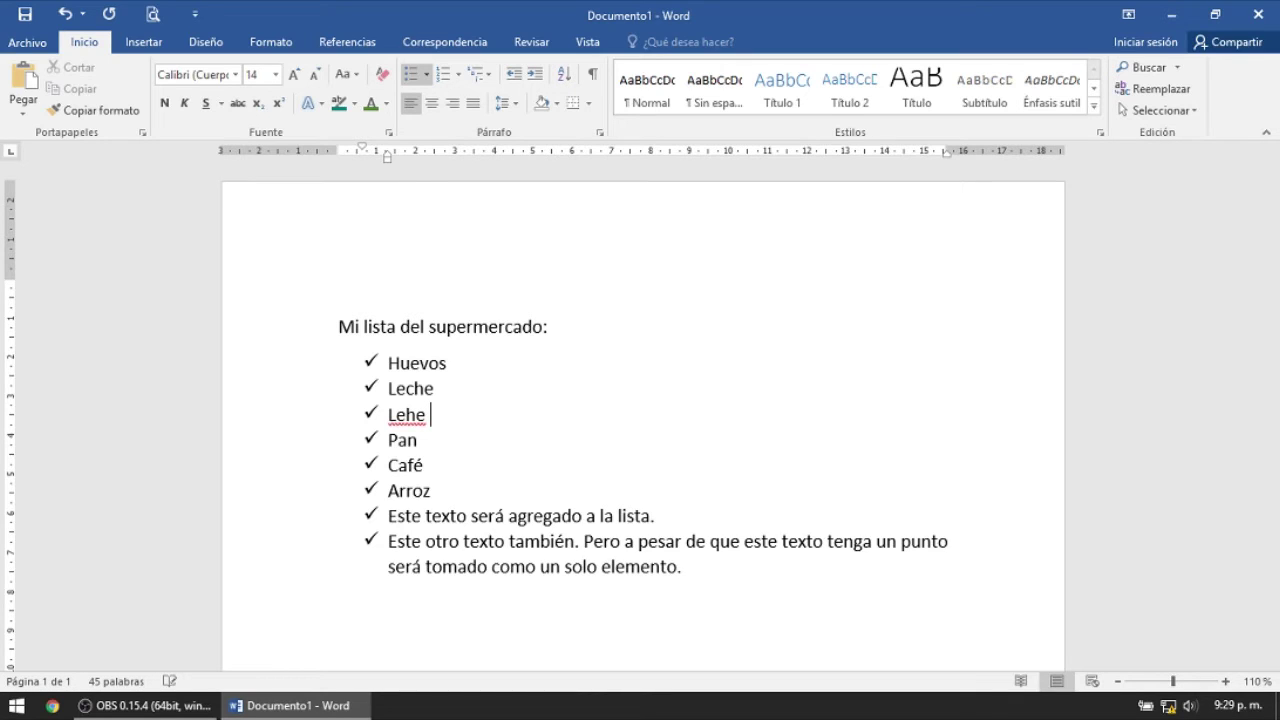
{"action": "key", "text": "BackSpace"}
{"action": "key", "text": "BackSpace"}
{"action": "key", "text": "BackSpace"}
{"action": "type", "text": "eche descremeda"}
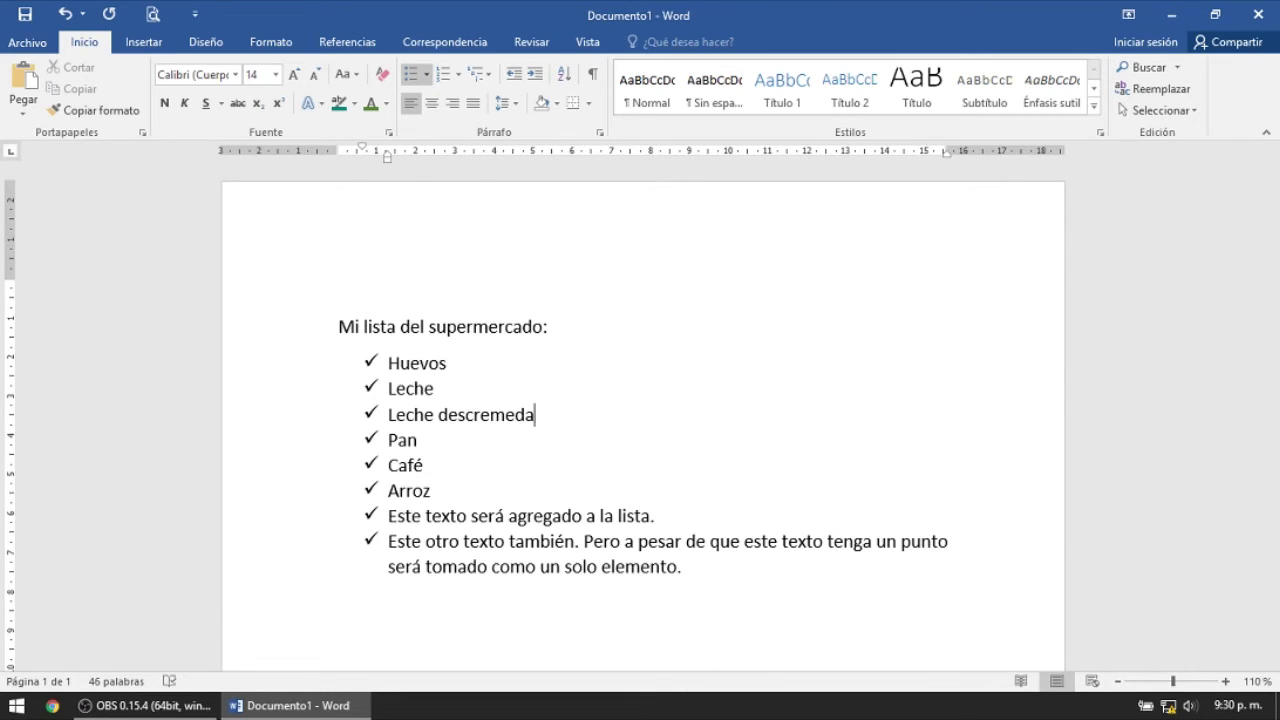
{"action": "key", "text": "BackSpace"}
{"action": "key", "text": "BackSpace"}
{"action": "key", "text": "BackSpace"}
{"action": "type", "text": "ada"}
{"action": "key", "text": "Return"}
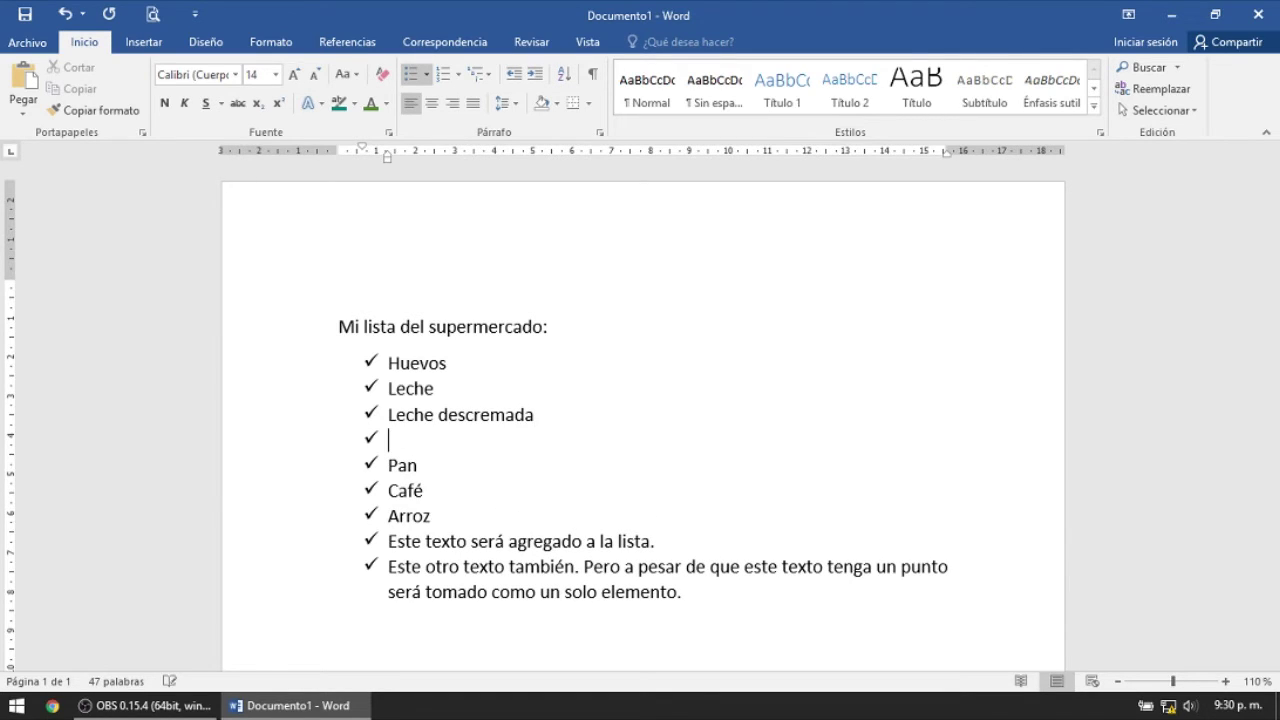
{"action": "type", "text": "Leche en polvo"}
{"action": "left_click_drag", "start_coordinate": [491, 443], "coordinate": [390, 414]}
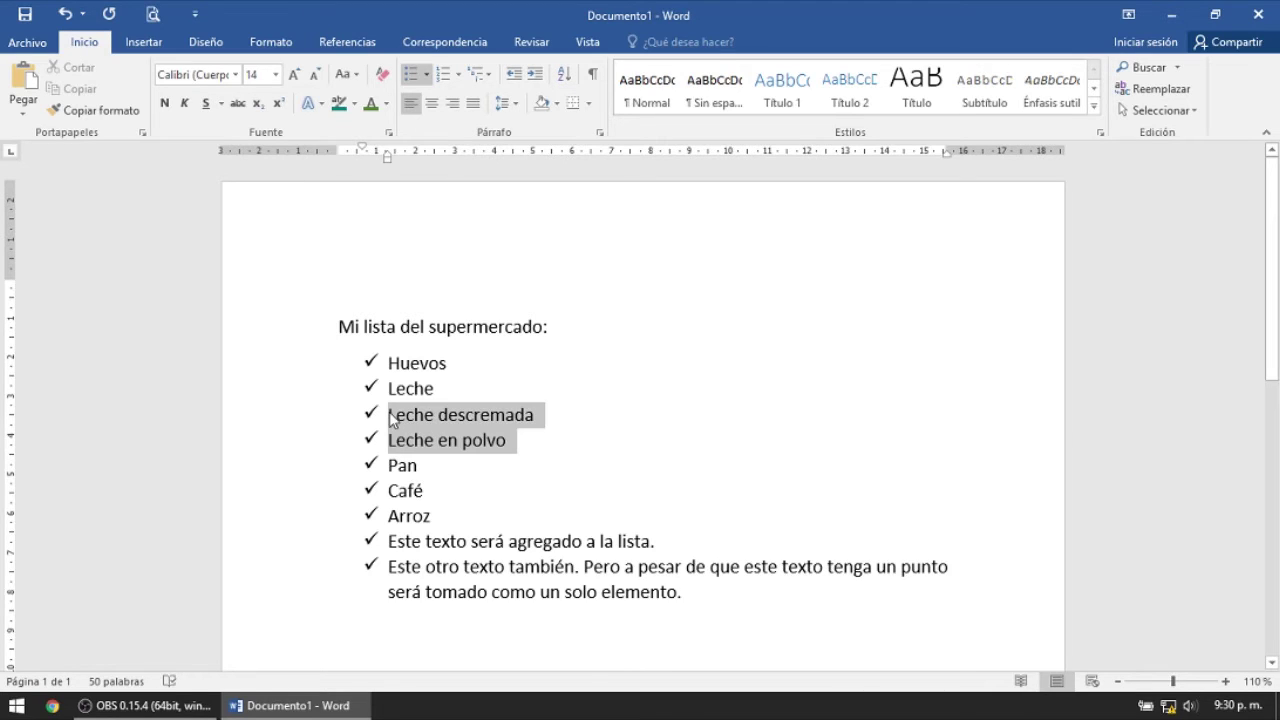
Step: Try numbering the two milk items, undo it, and indent them to level 2
{"action": "left_click", "coordinate": [434, 77]}
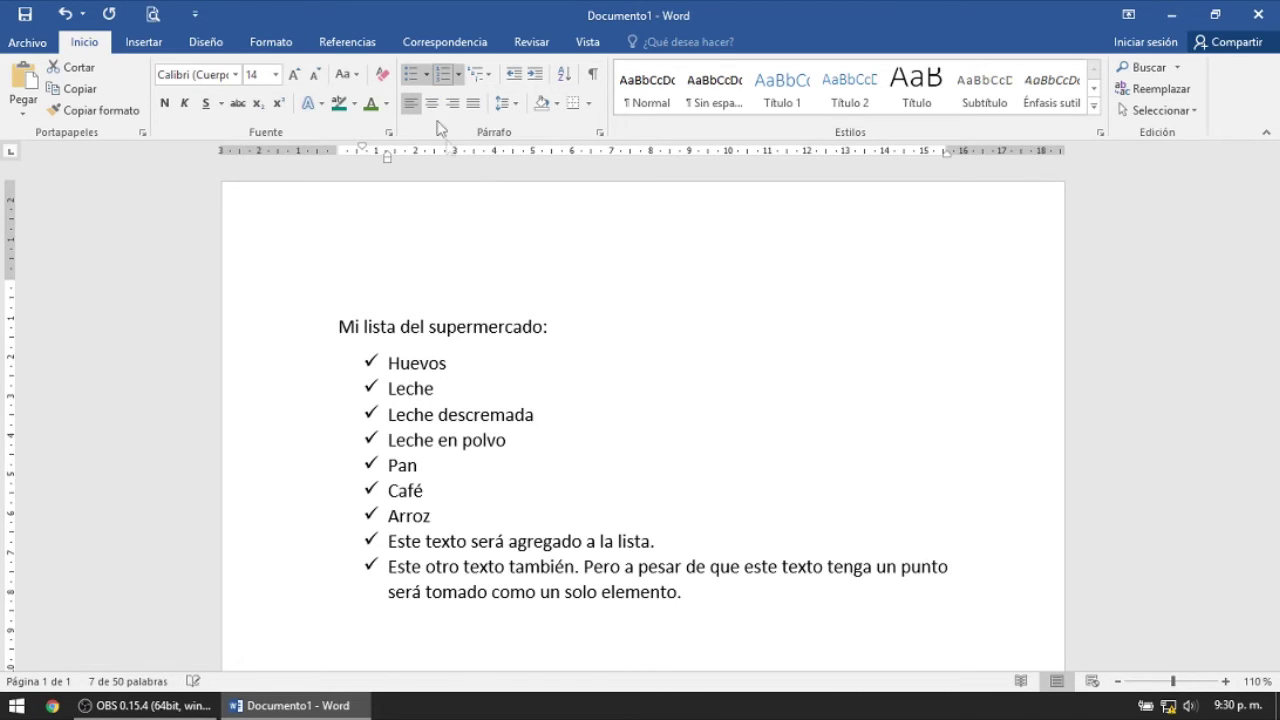
{"action": "left_click", "coordinate": [528, 447]}
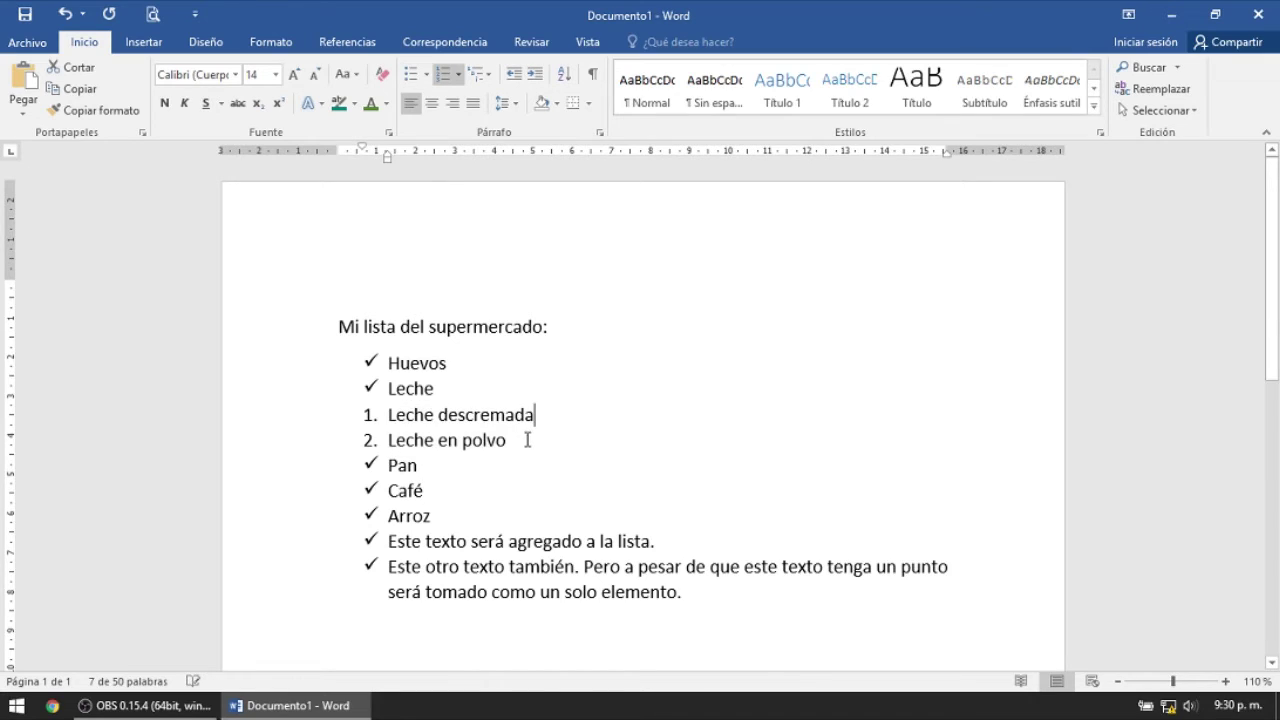
{"action": "key", "text": "ctrl+z"}
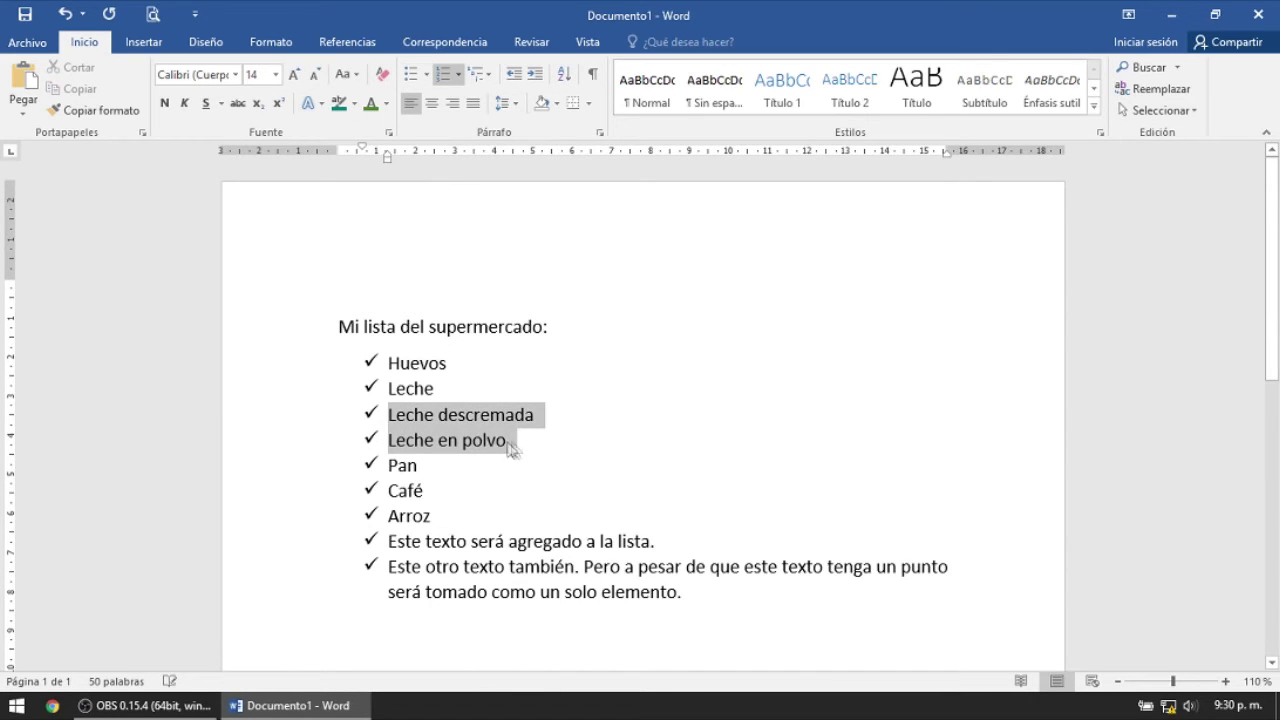
{"action": "left_click", "coordinate": [426, 75]}
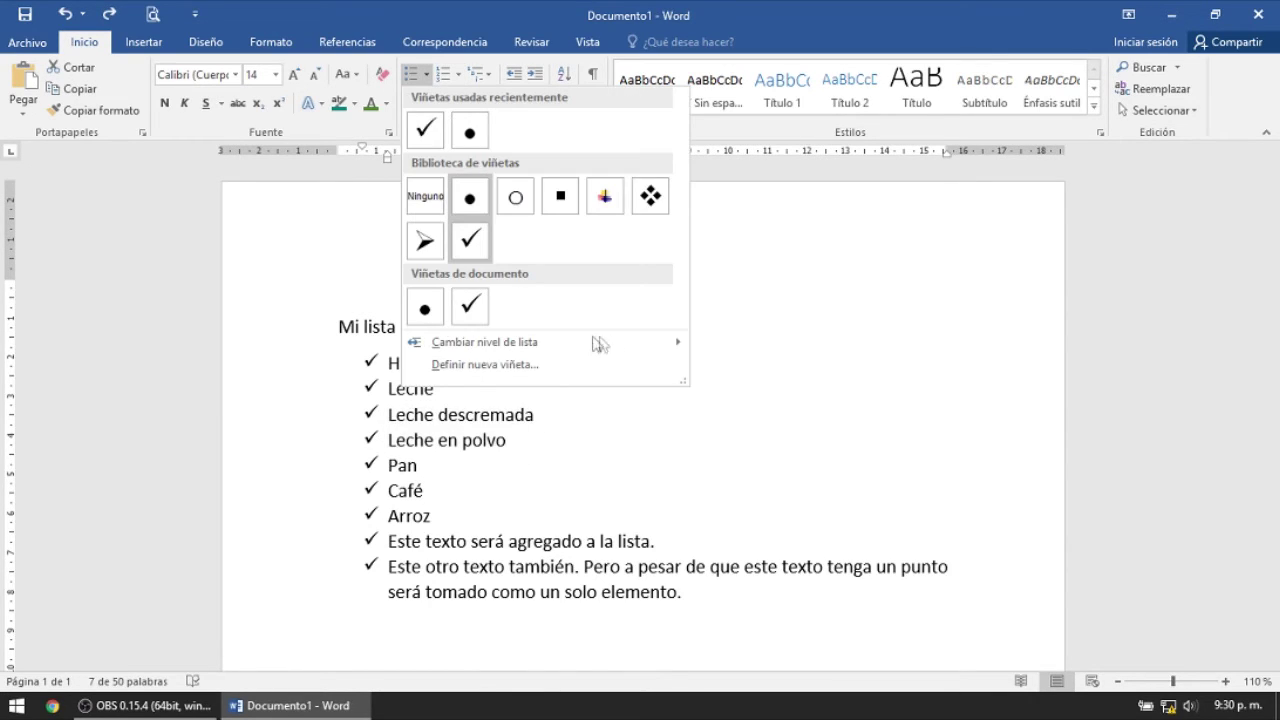
{"action": "mouse_move", "coordinate": [667, 348]}
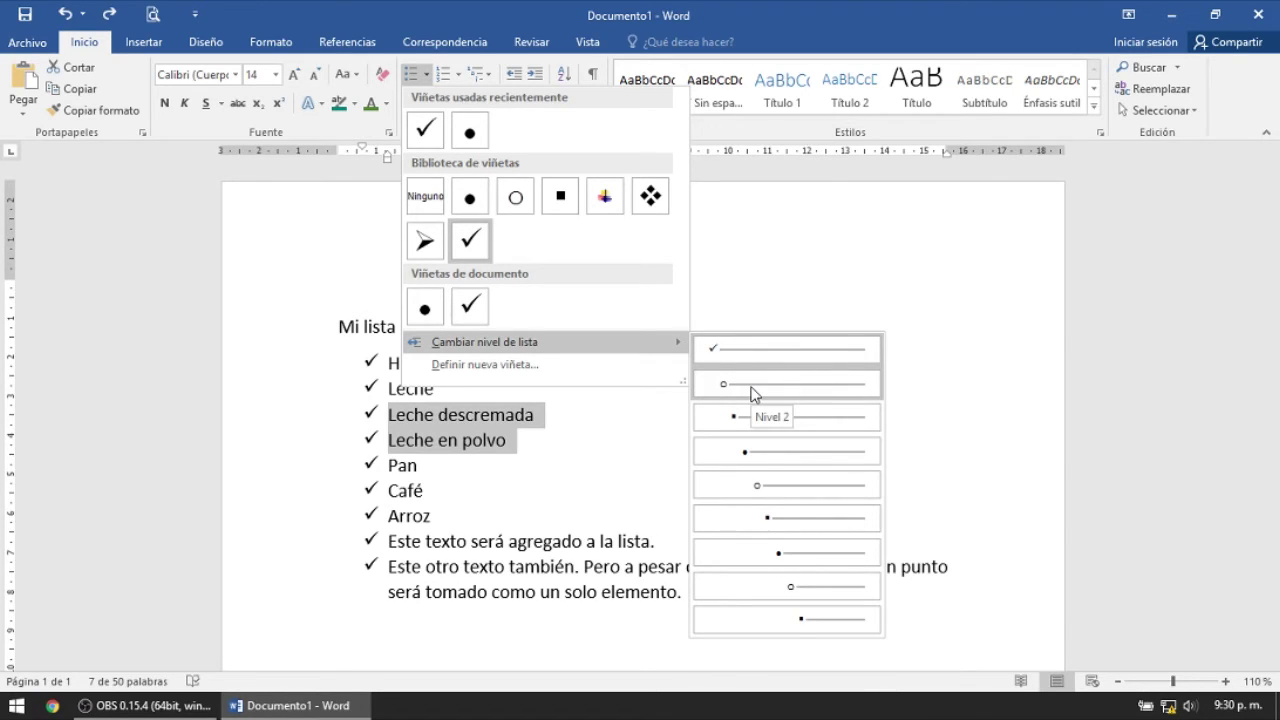
{"action": "key", "text": "Escape"}
{"action": "key", "text": "Escape"}
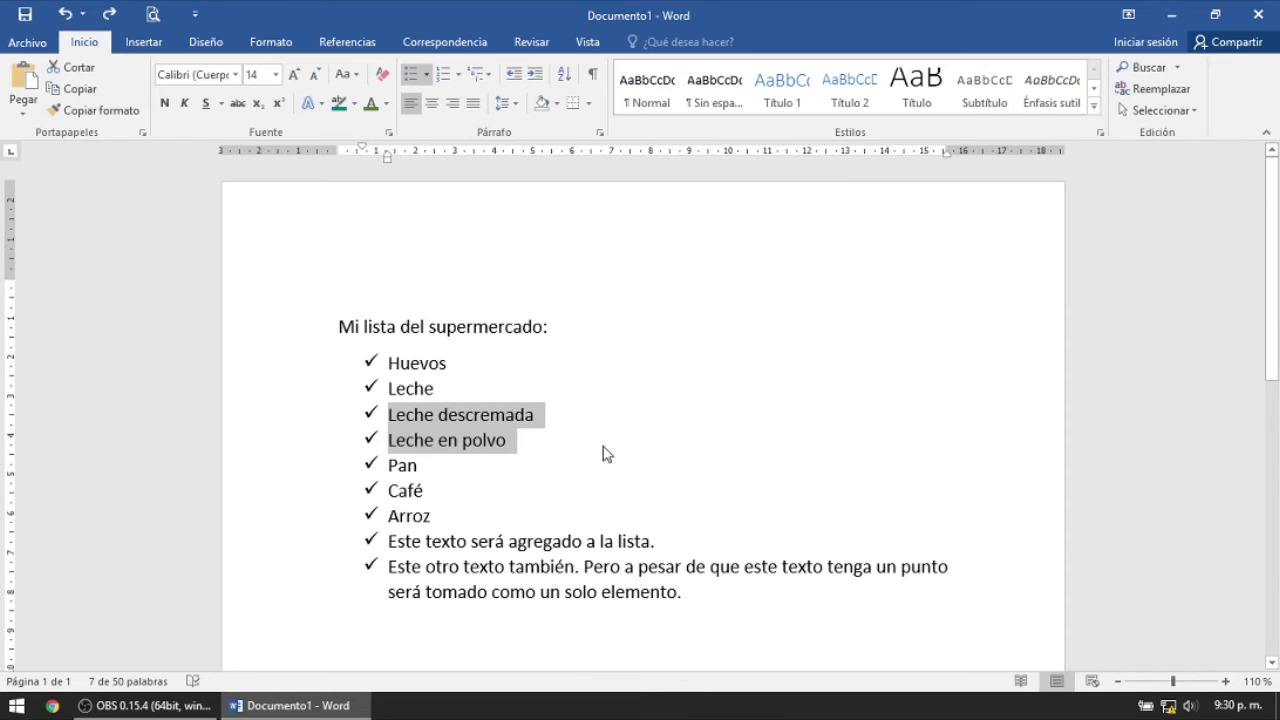
{"action": "key", "text": "Tab"}
Step: Check the indented milk lines and start a new sub-item after Leche en polvo
{"action": "left_click", "coordinate": [497, 467]}
{"action": "double_click", "coordinate": [410, 388]}
{"action": "left_click", "coordinate": [470, 414]}
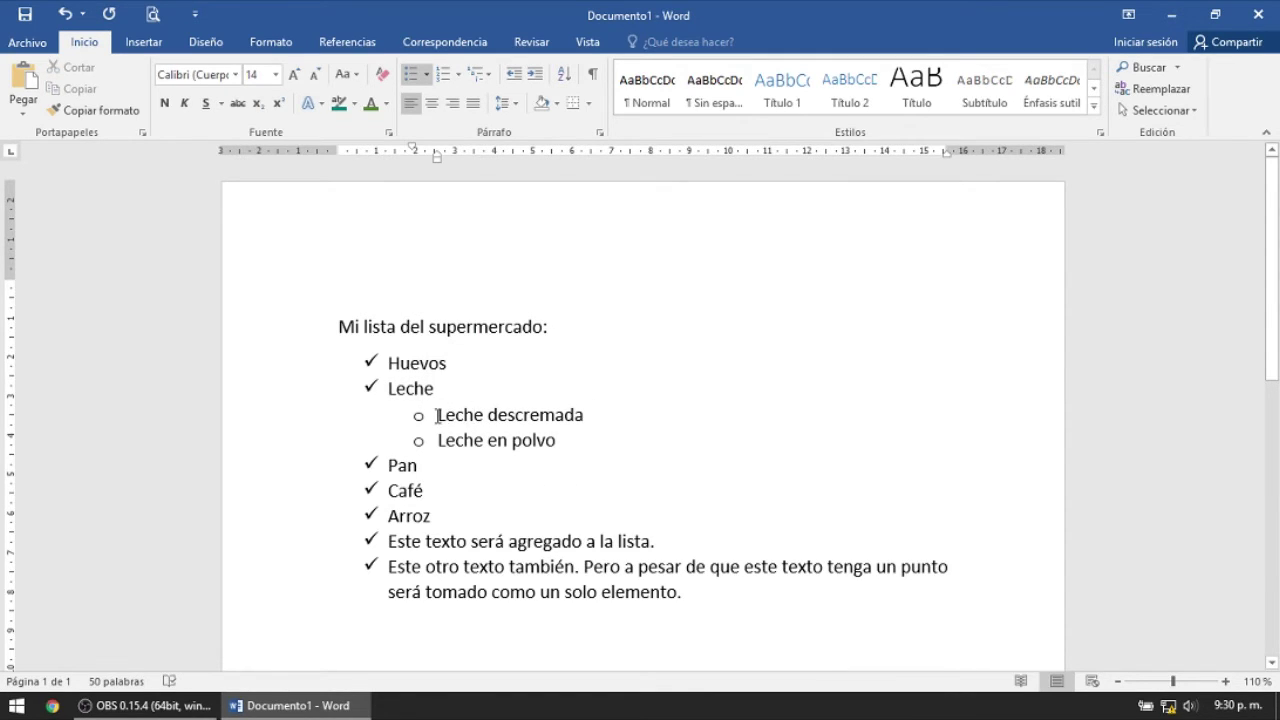
{"action": "left_click_drag", "start_coordinate": [437, 414], "coordinate": [584, 414]}
{"action": "left_click_drag", "start_coordinate": [437, 441], "coordinate": [560, 441]}
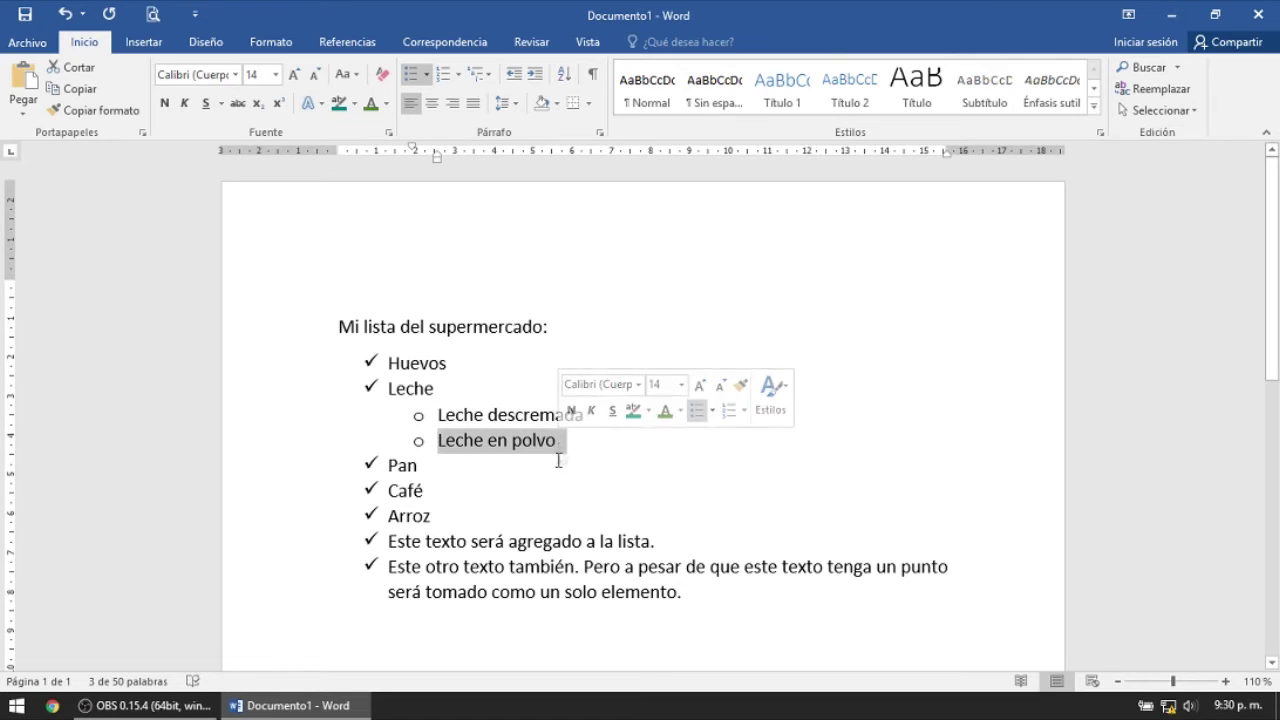
{"action": "left_click", "coordinate": [591, 475]}
{"action": "left_click", "coordinate": [570, 445]}
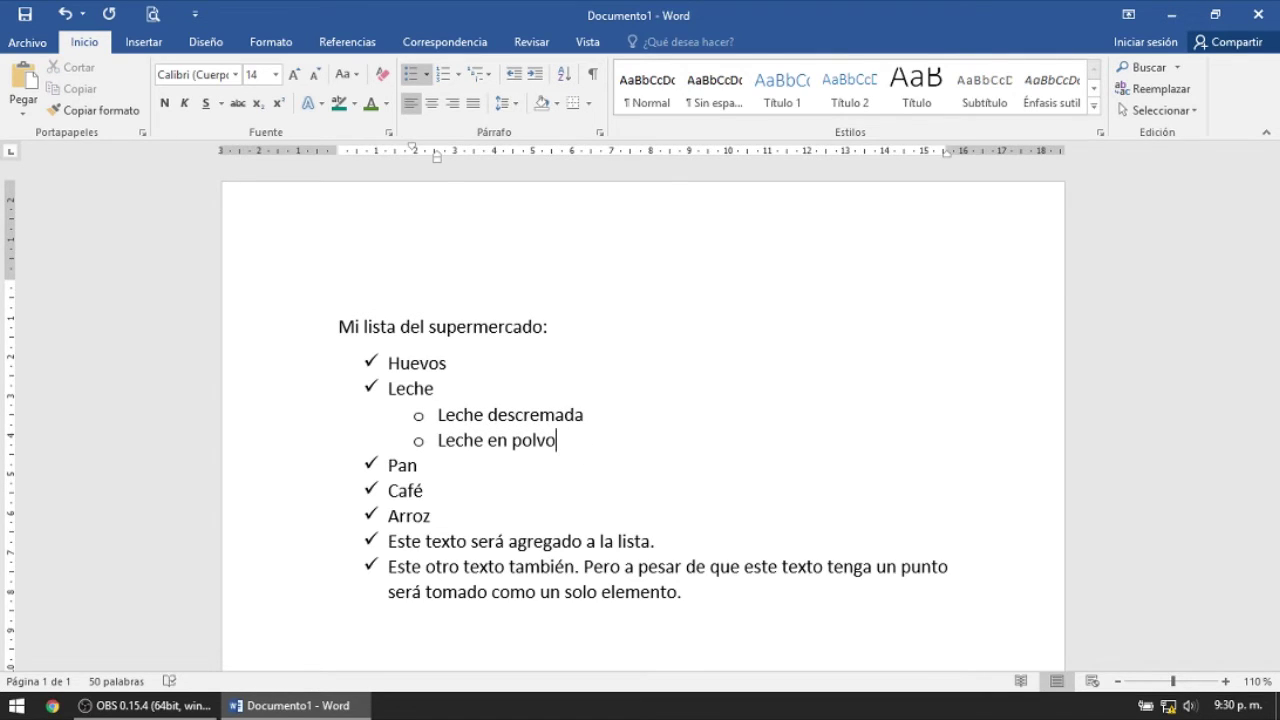
{"action": "key", "text": "Return"}
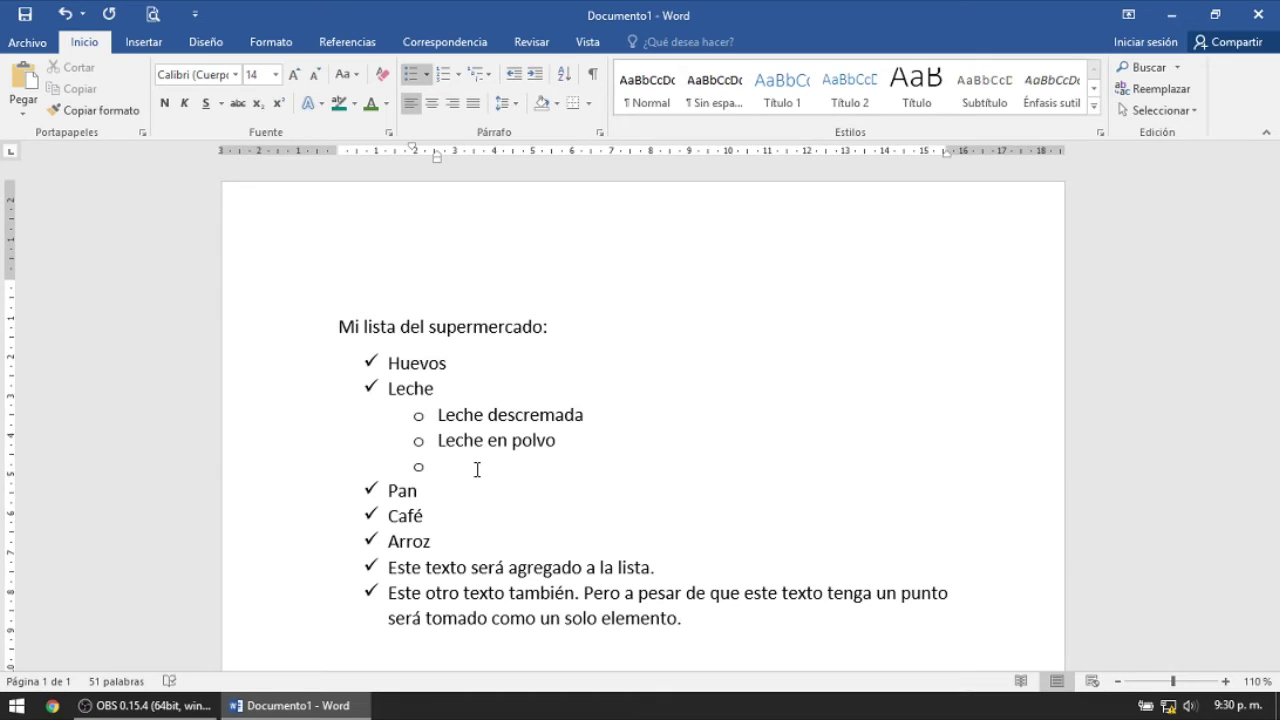
Step: Type the sub-items 'La vaca feliz' and 'Australiana del sur' under Leche
{"action": "type", "text": "La "}
{"action": "type", "text": "vaca feliz"}
{"action": "key", "text": "Return"}
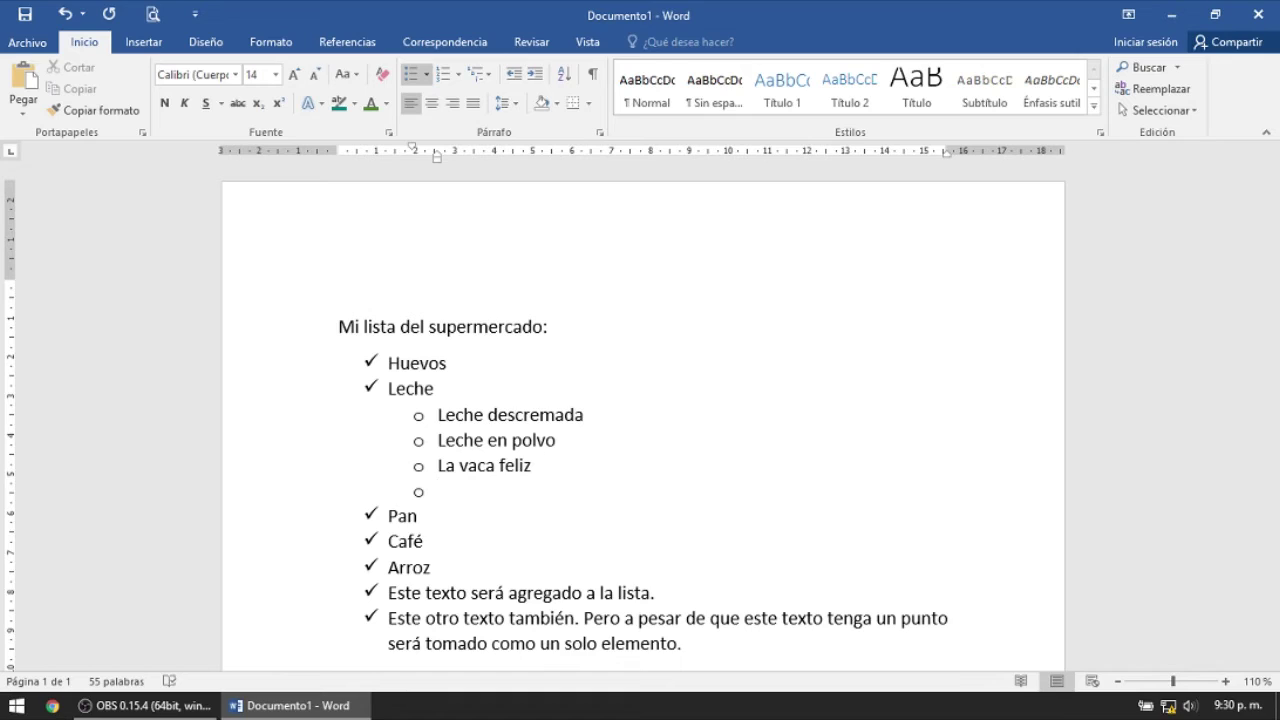
{"action": "type", "text": "Australiana "}
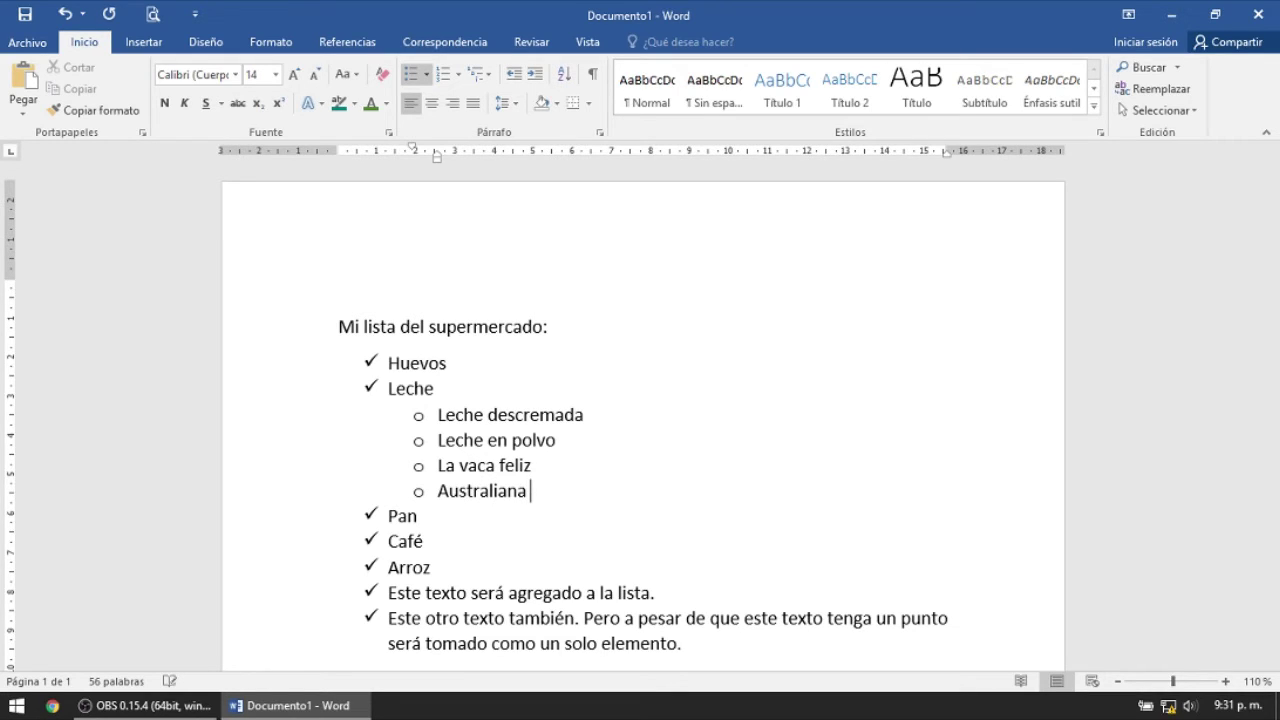
{"action": "type", "text": "del sur"}
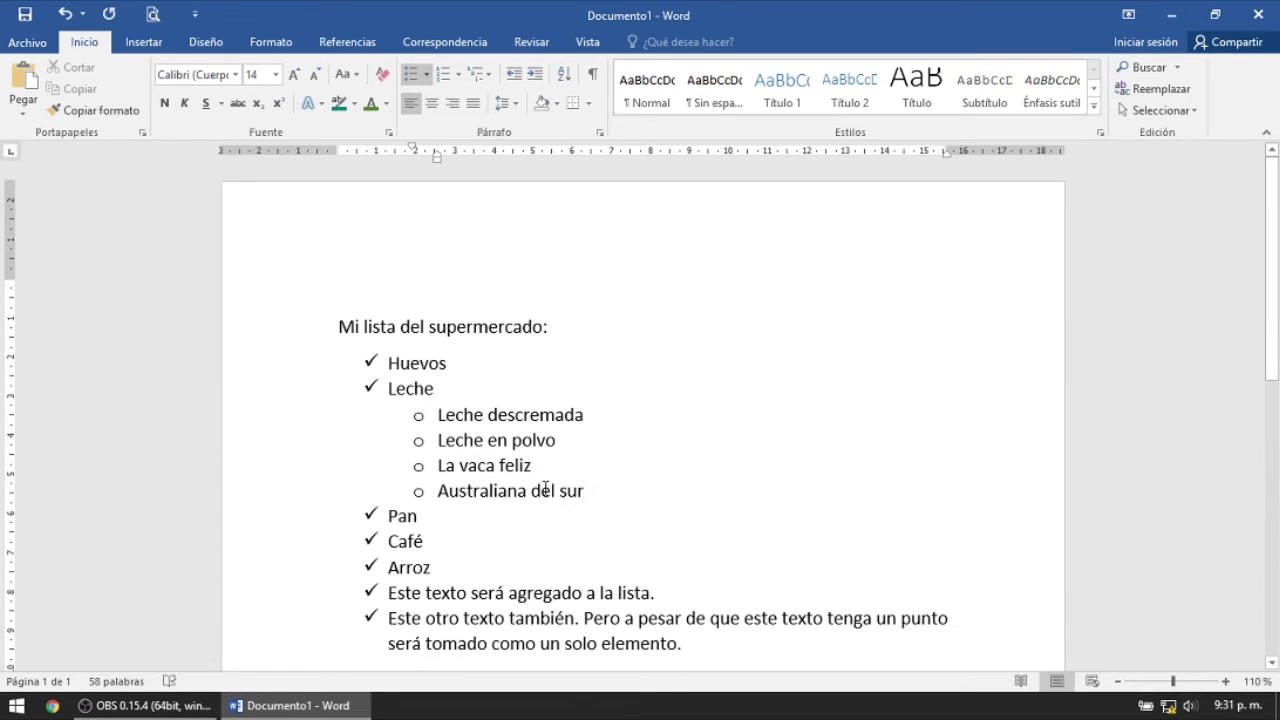
Step: Indent La vaca feliz and Australiana del sur to the third level with square bullets
{"action": "left_click_drag", "start_coordinate": [596, 490], "coordinate": [441, 474]}
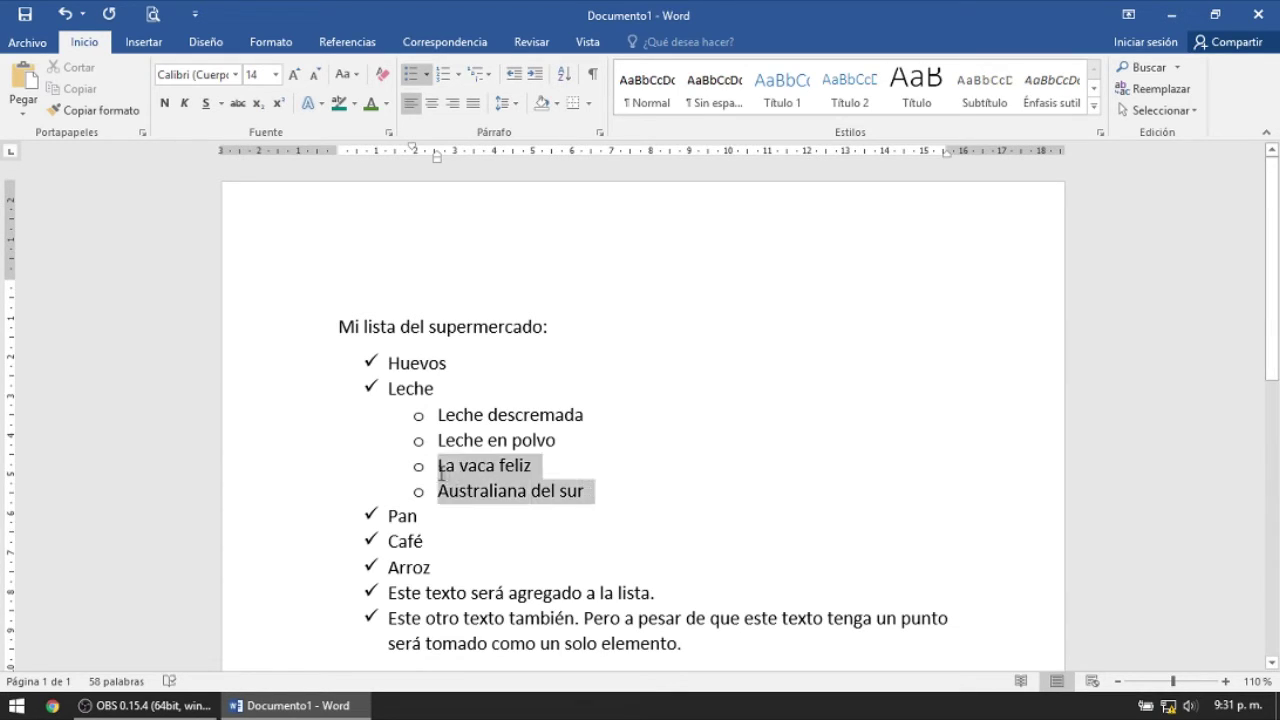
{"action": "left_click", "coordinate": [427, 78]}
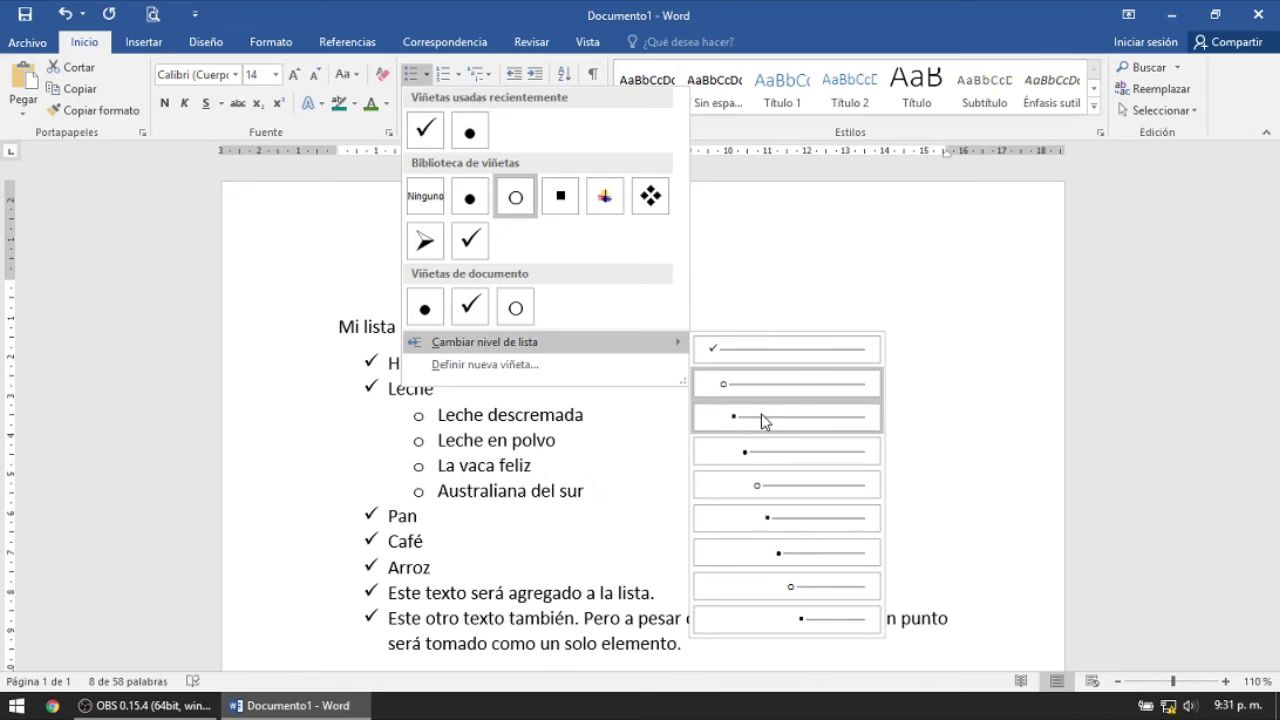
{"action": "left_click", "coordinate": [765, 418]}
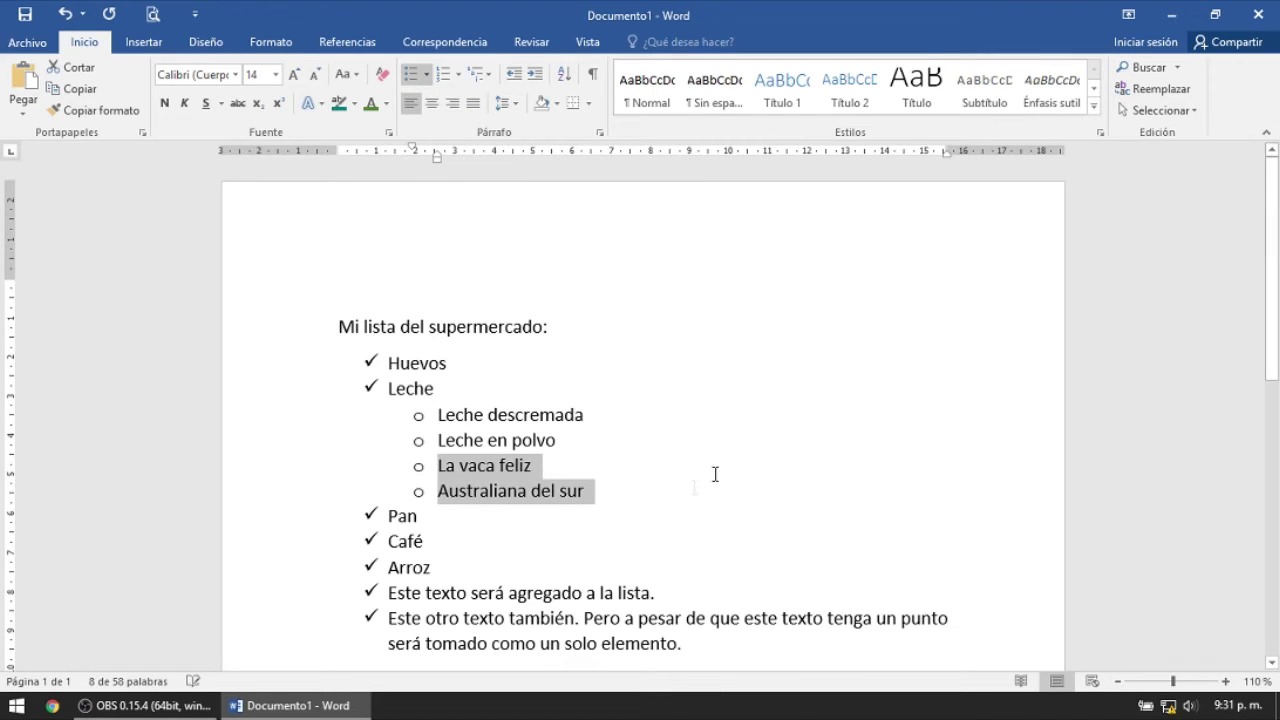
{"action": "key", "text": "Tab"}
{"action": "left_click", "coordinate": [550, 533]}
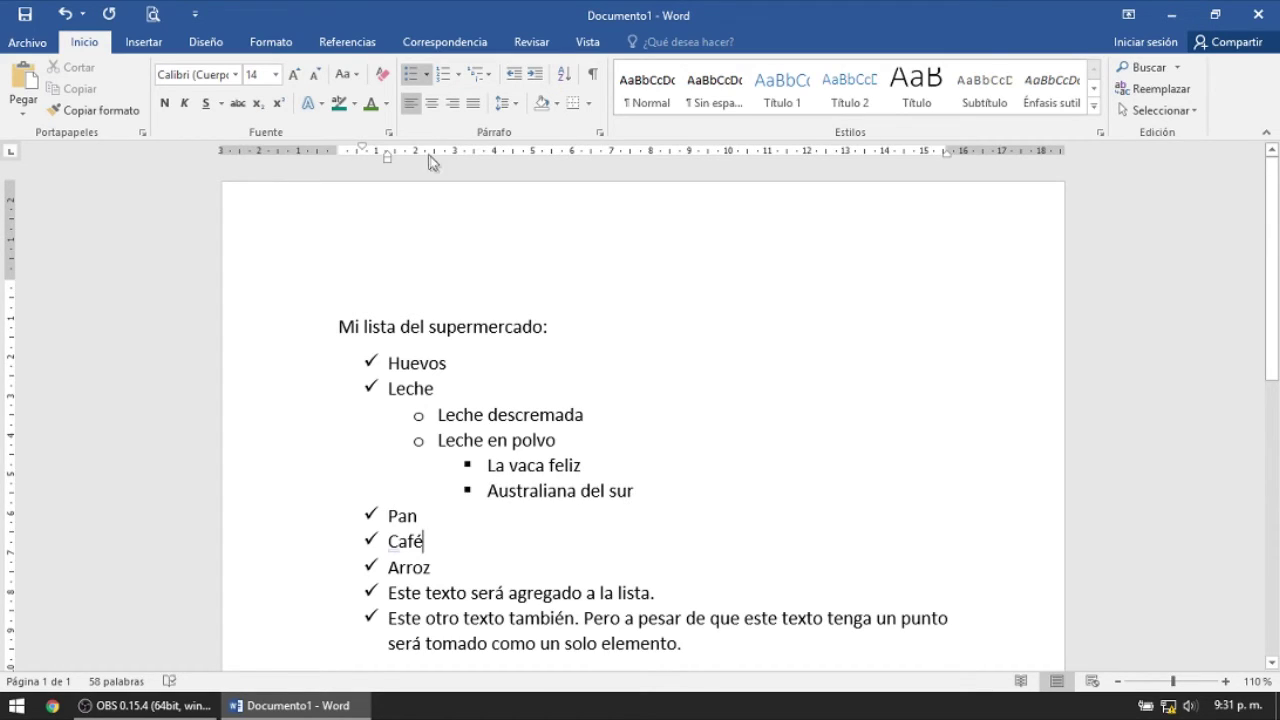
Step: Start a new bullet definition for La vaca feliz and Australiana del sur with left alignment
{"action": "left_click", "coordinate": [427, 75]}
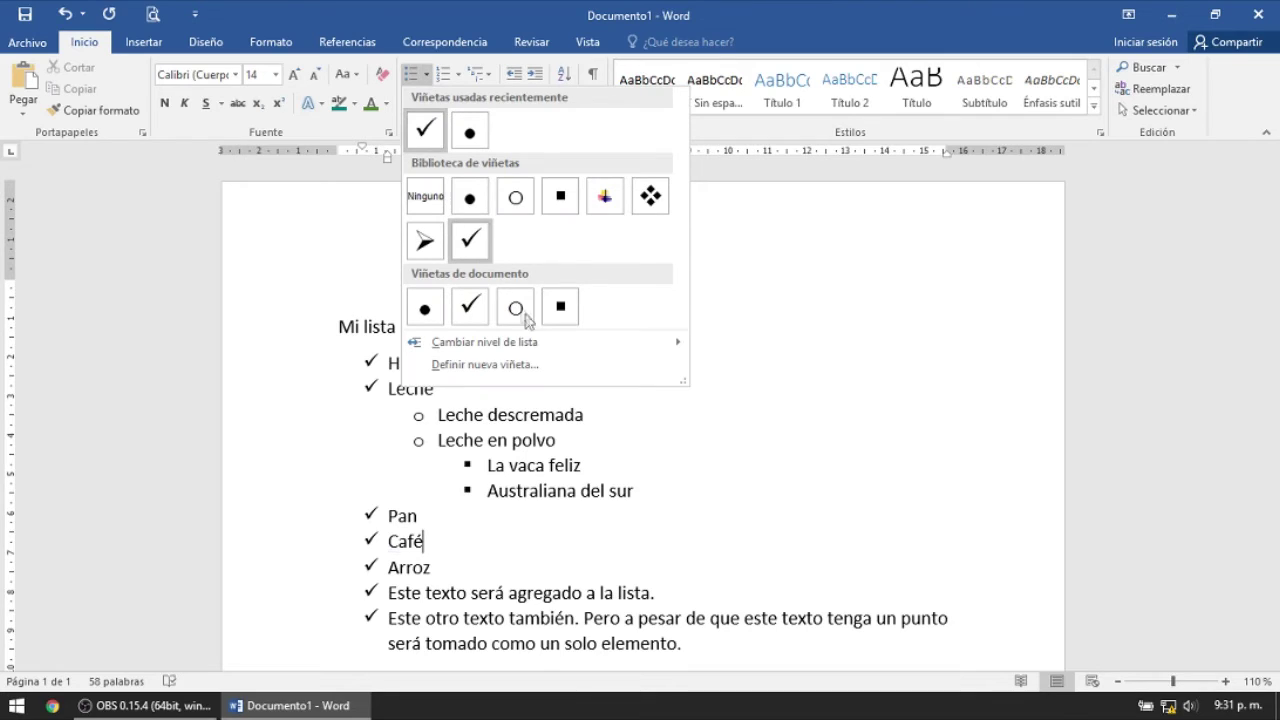
{"action": "left_click", "coordinate": [612, 537]}
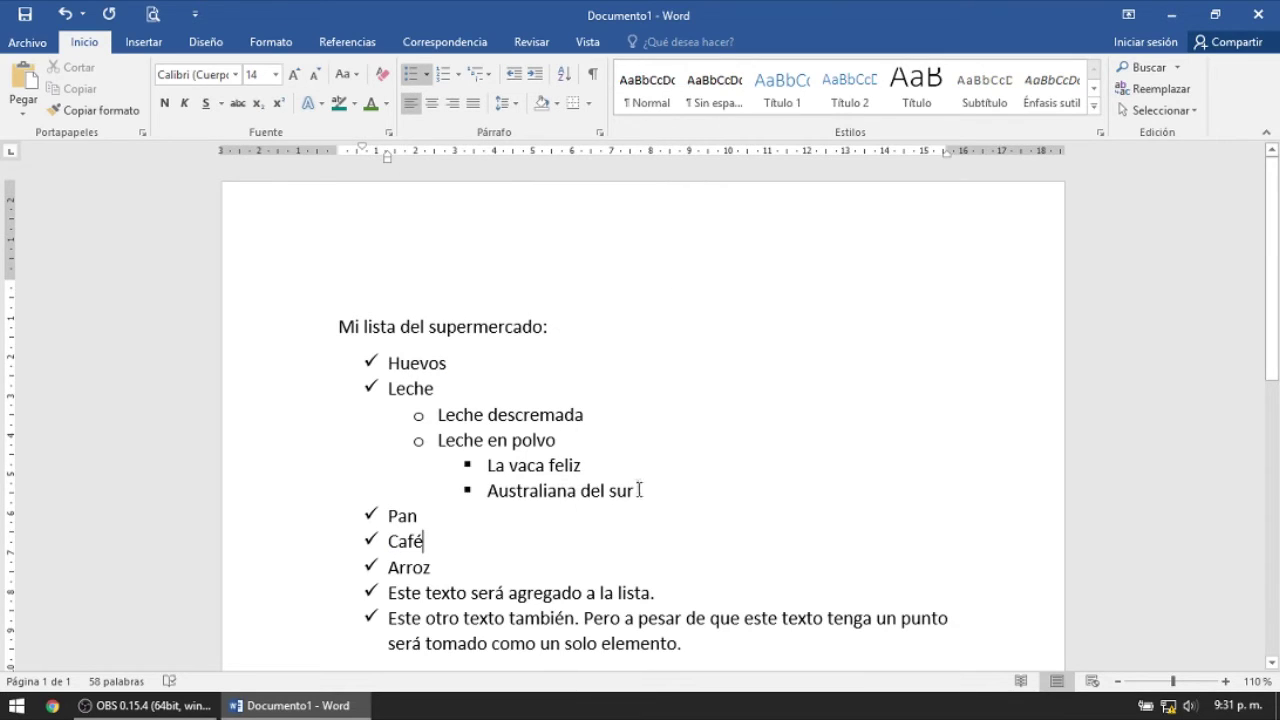
{"action": "left_click_drag", "start_coordinate": [645, 491], "coordinate": [498, 470]}
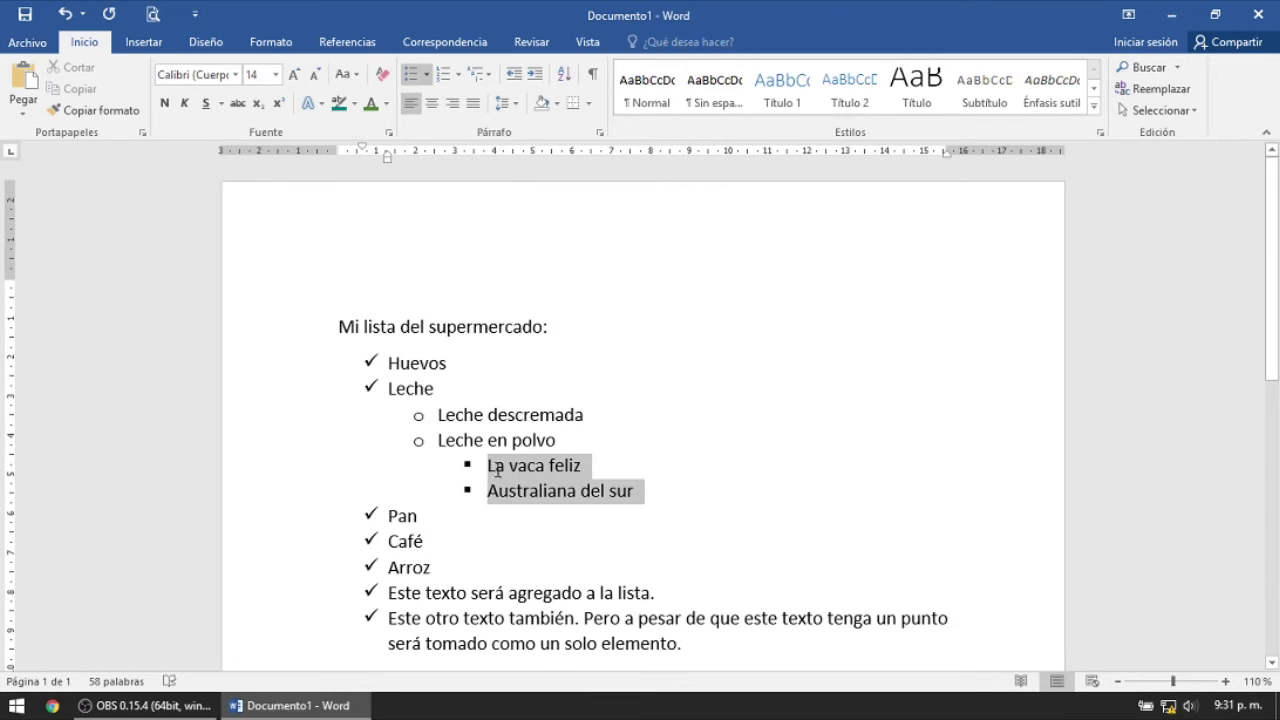
{"action": "left_click", "coordinate": [427, 75]}
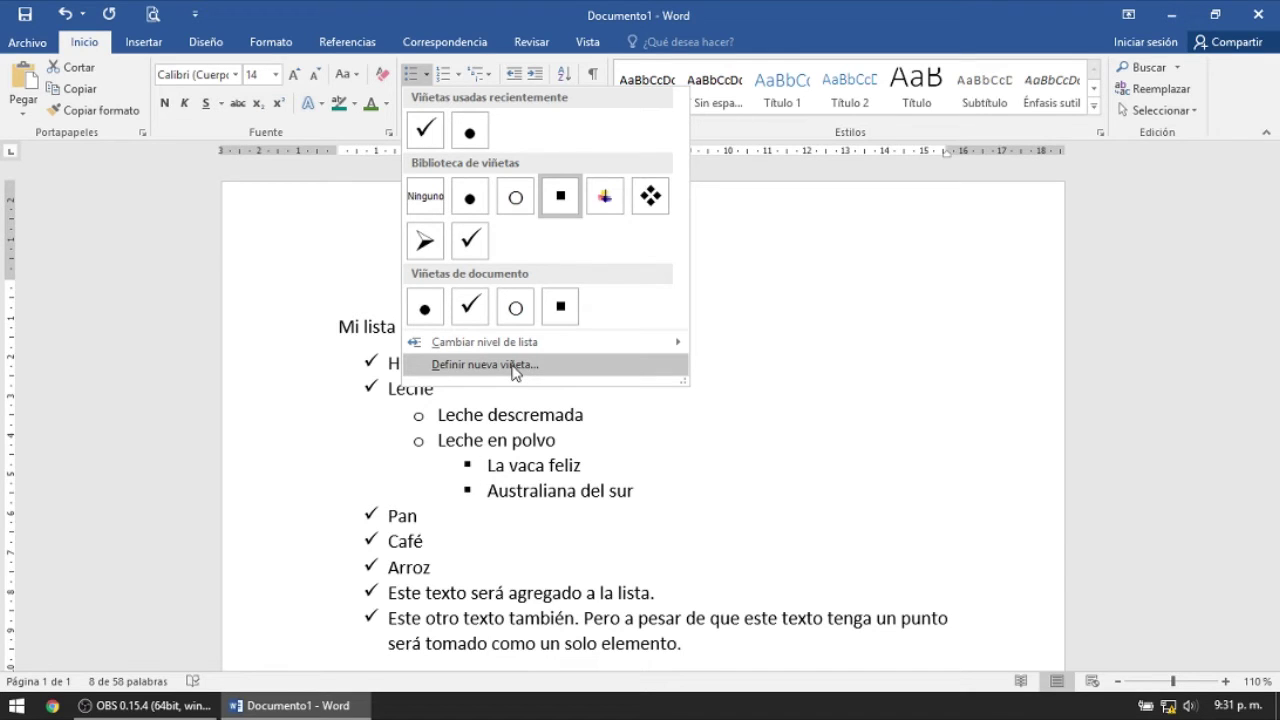
{"action": "left_click", "coordinate": [514, 366]}
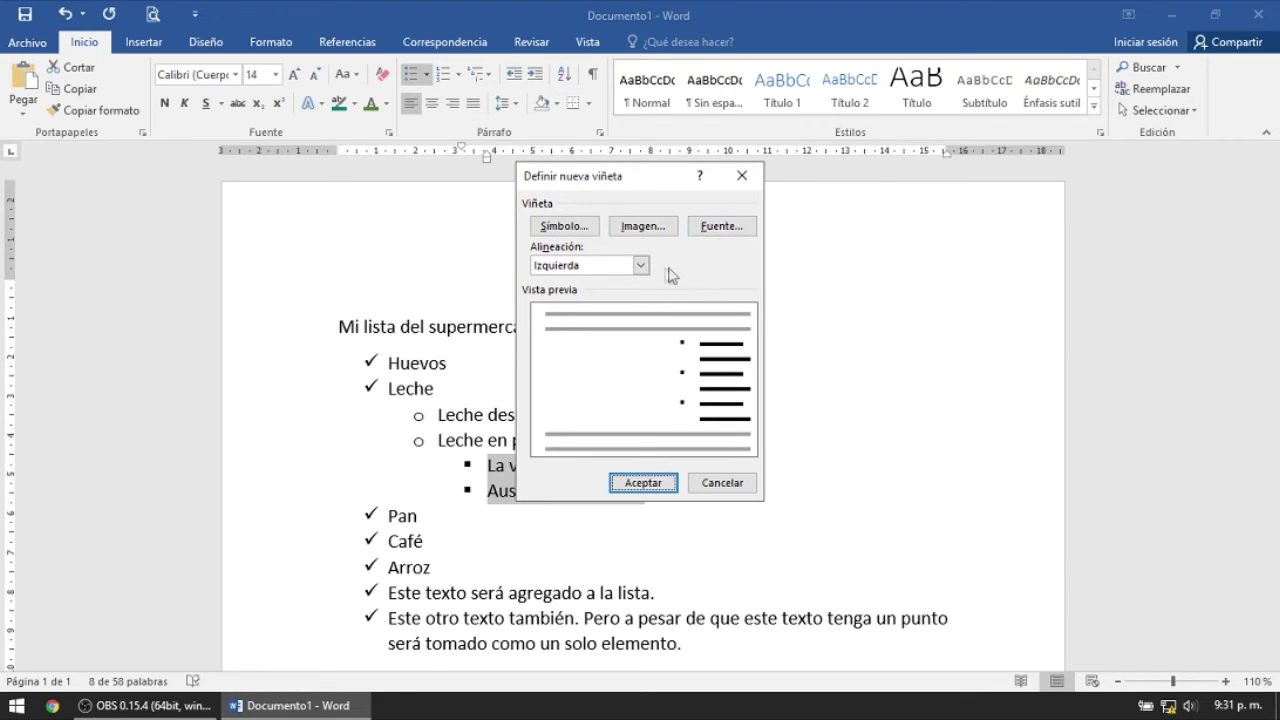
{"action": "left_click", "coordinate": [641, 266]}
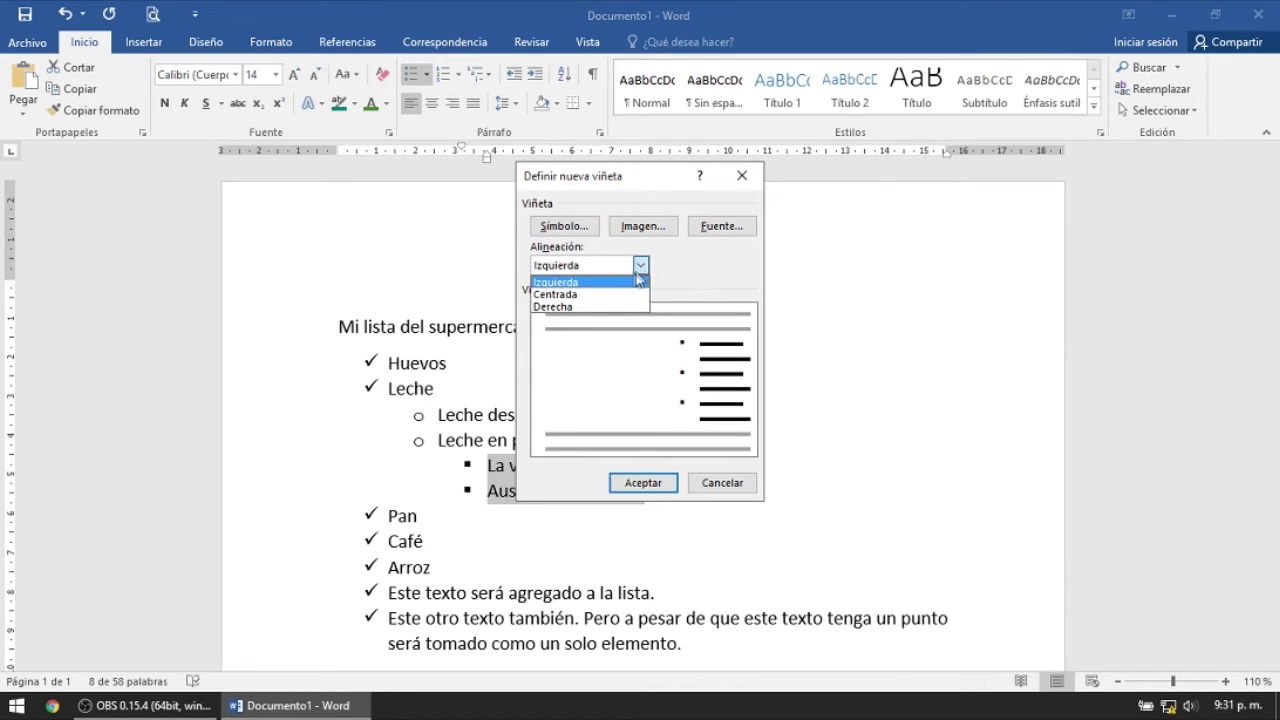
{"action": "left_click", "coordinate": [624, 294]}
{"action": "left_click", "coordinate": [639, 266]}
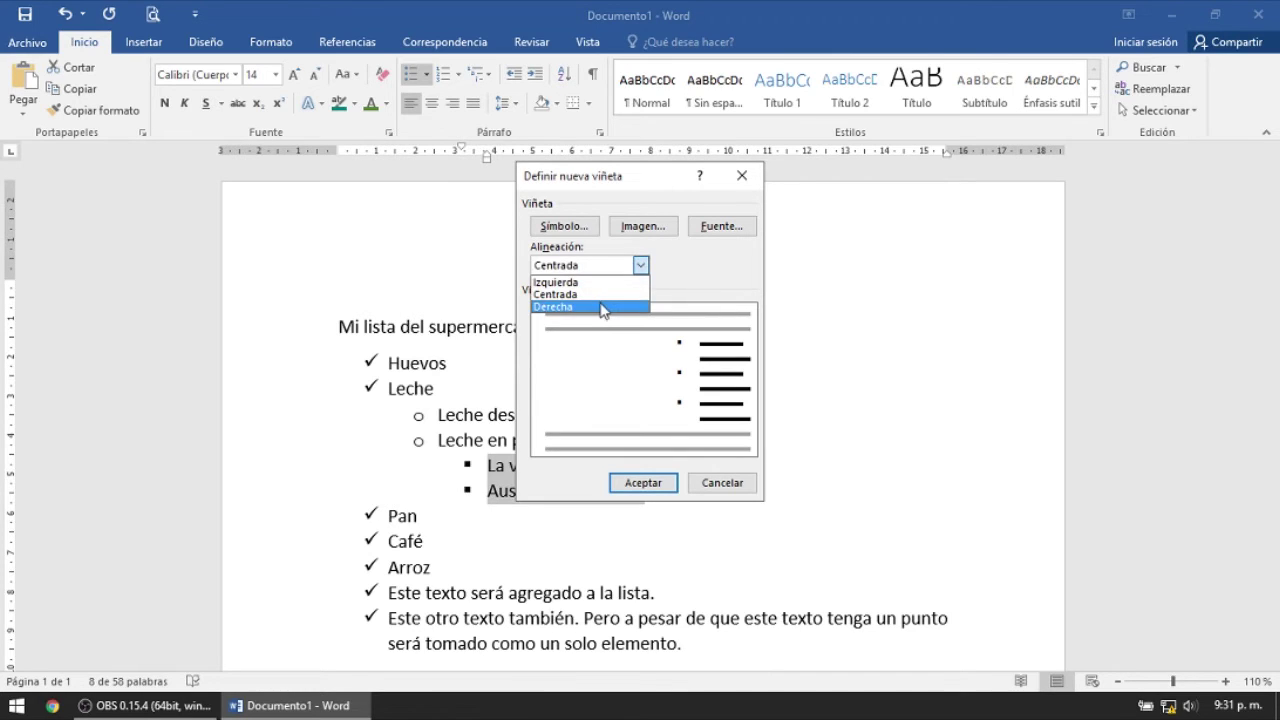
{"action": "left_click", "coordinate": [602, 305]}
{"action": "left_click", "coordinate": [640, 265]}
{"action": "left_click", "coordinate": [600, 282]}
Step: Use the crossed-tag Wingdings 214 symbol as the bullet and apply it
{"action": "left_click", "coordinate": [573, 228]}
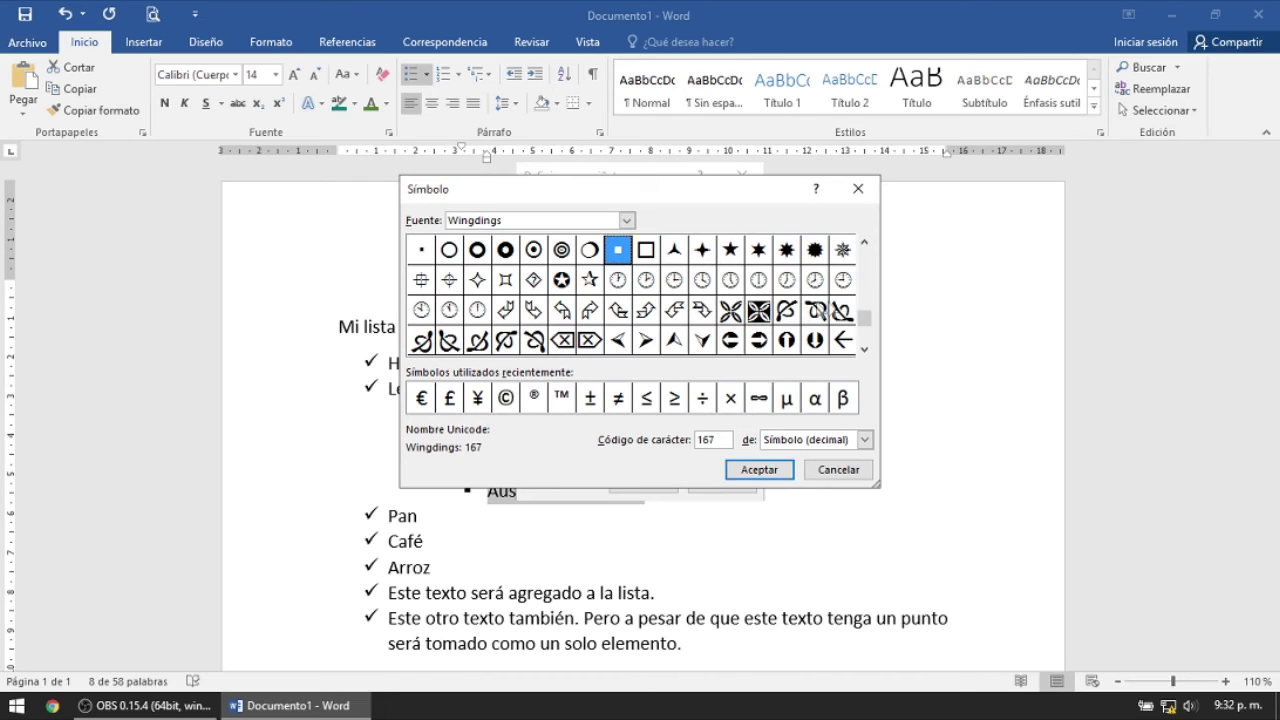
{"action": "left_click_drag", "start_coordinate": [864, 325], "coordinate": [866, 343]}
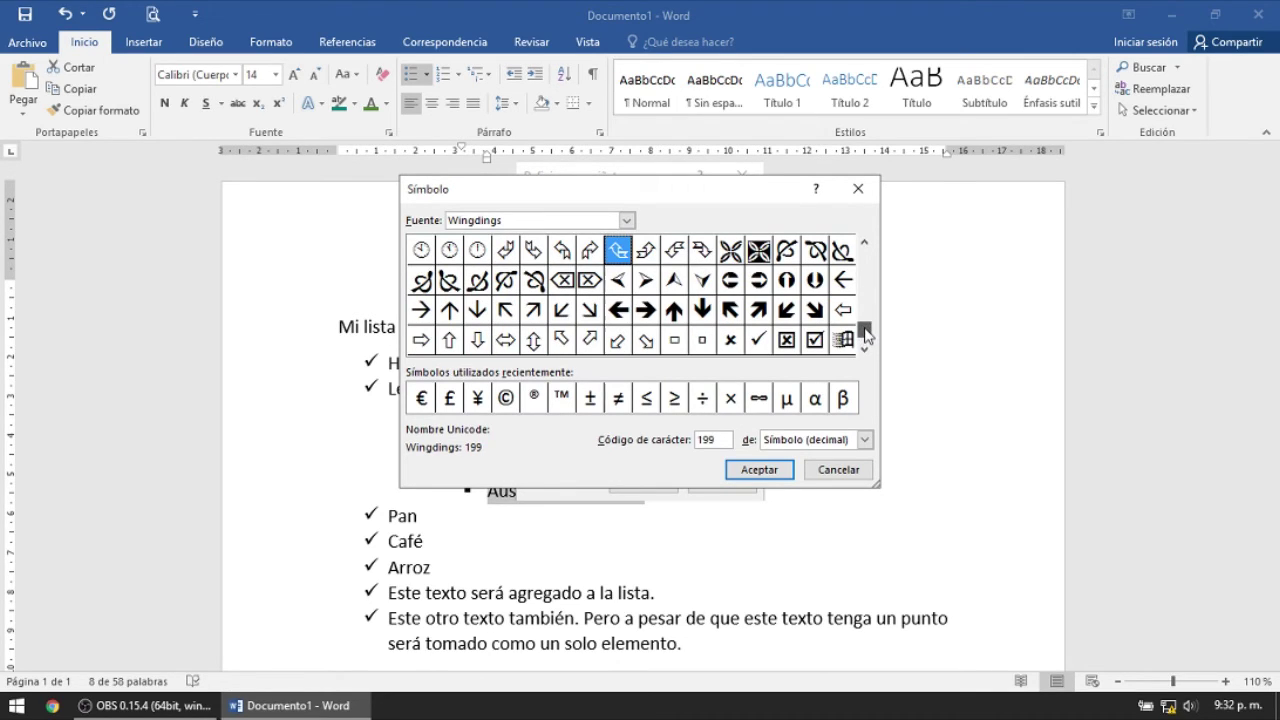
{"action": "left_click_drag", "start_coordinate": [866, 343], "coordinate": [842, 312]}
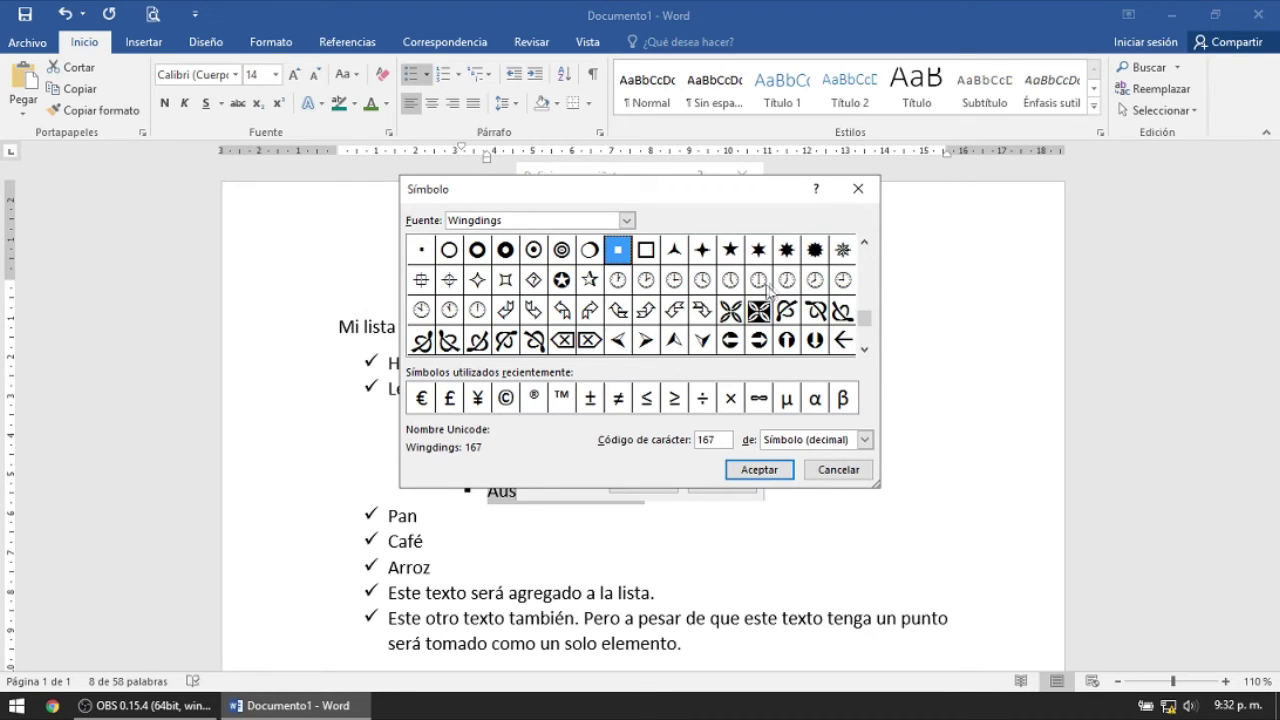
{"action": "left_click", "coordinate": [591, 341]}
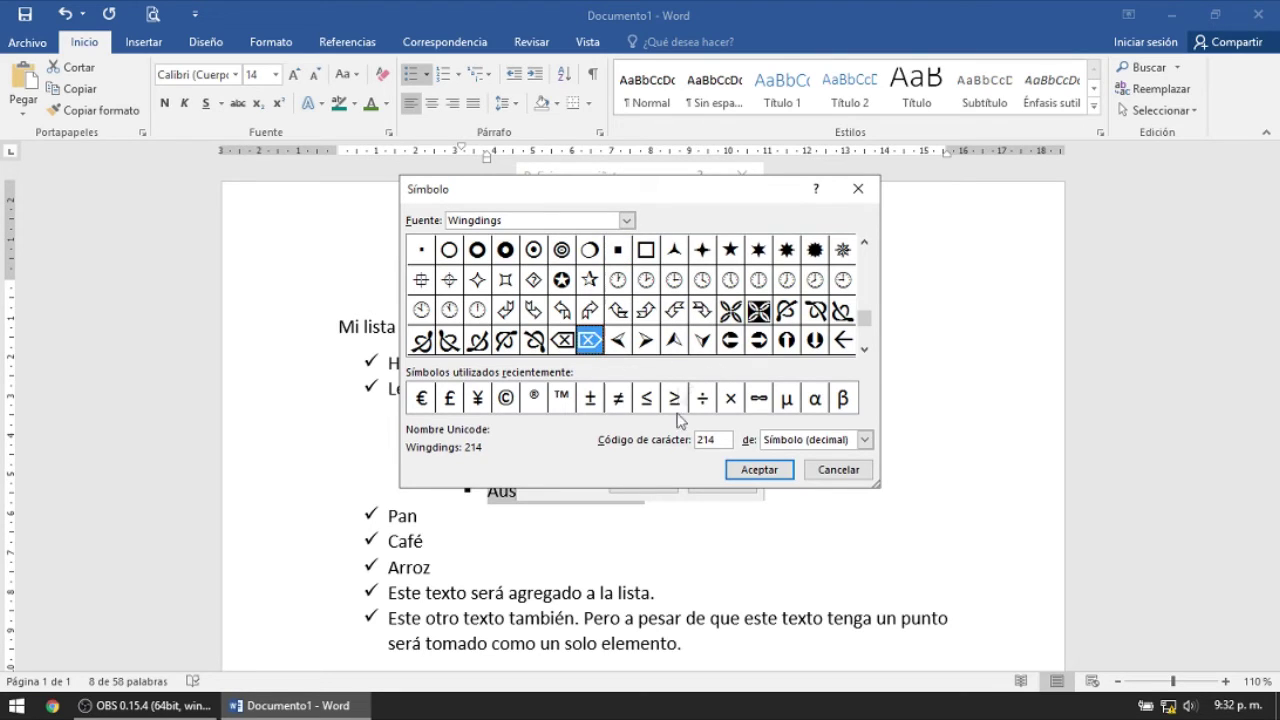
{"action": "left_click", "coordinate": [766, 476]}
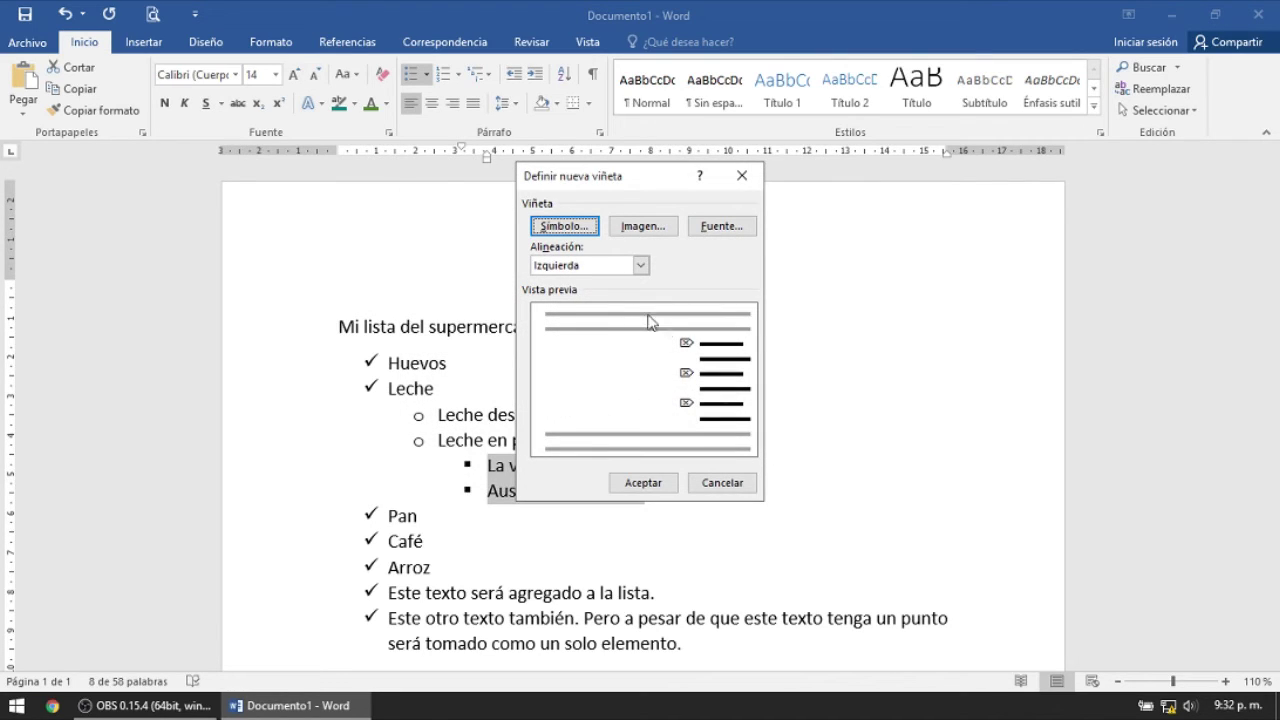
{"action": "left_click", "coordinate": [640, 483]}
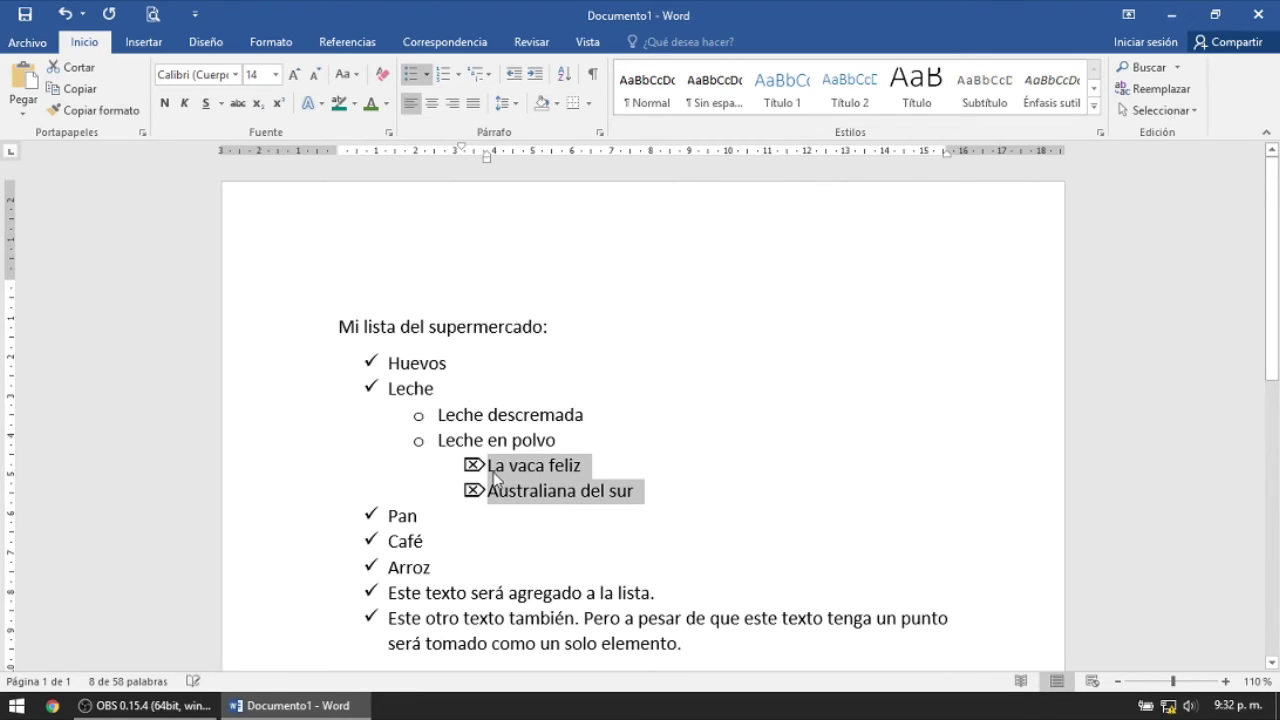
Step: Start a new picture bullet and browse the offline icon folders from Iconos
{"action": "left_click", "coordinate": [427, 76]}
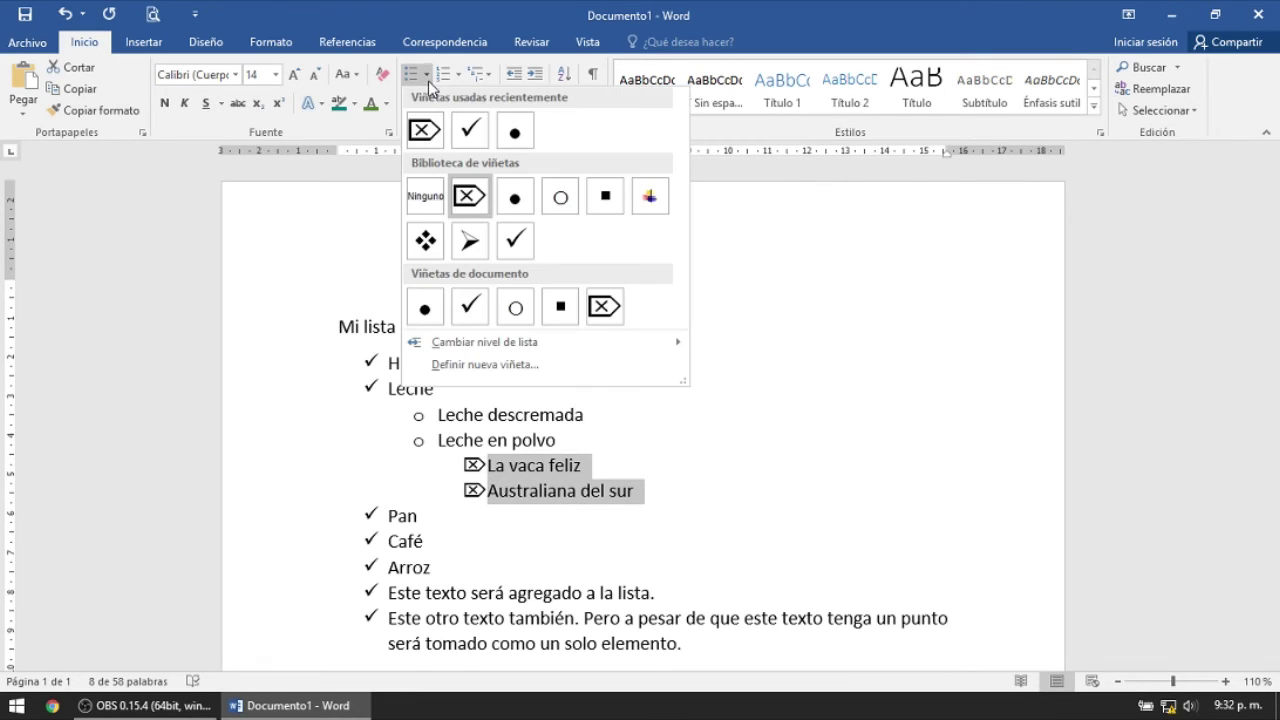
{"action": "left_click", "coordinate": [505, 366]}
{"action": "left_click", "coordinate": [648, 228]}
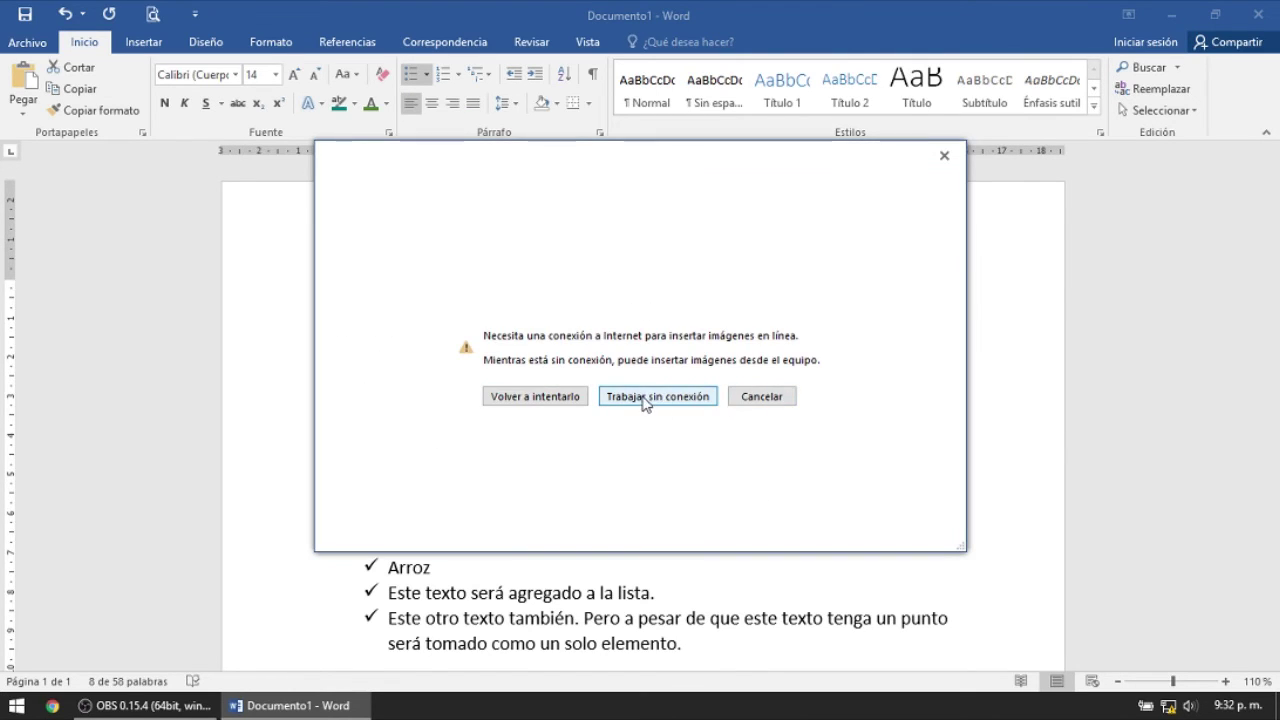
{"action": "left_click", "coordinate": [645, 398]}
{"action": "scroll", "coordinate": [303, 258], "scroll_direction": "down", "scroll_amount": 1}
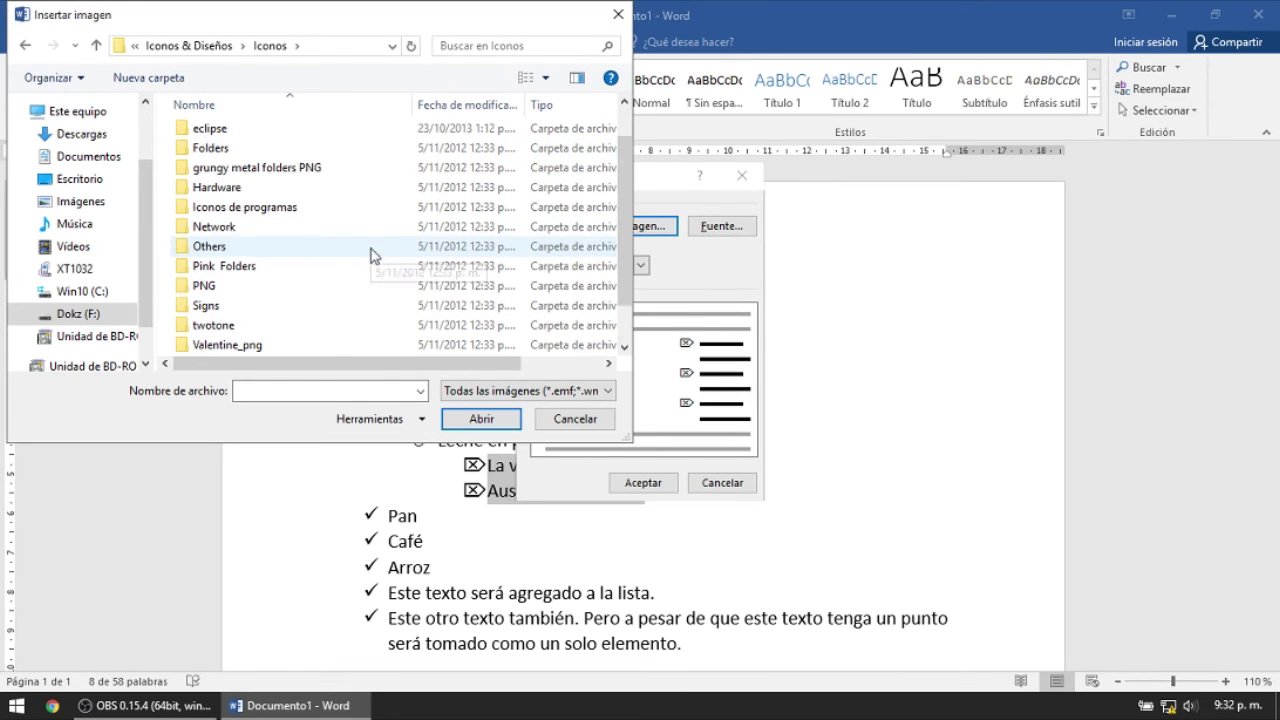
{"action": "scroll", "coordinate": [303, 258], "scroll_direction": "down", "scroll_amount": 1}
{"action": "double_click", "coordinate": [228, 305]}
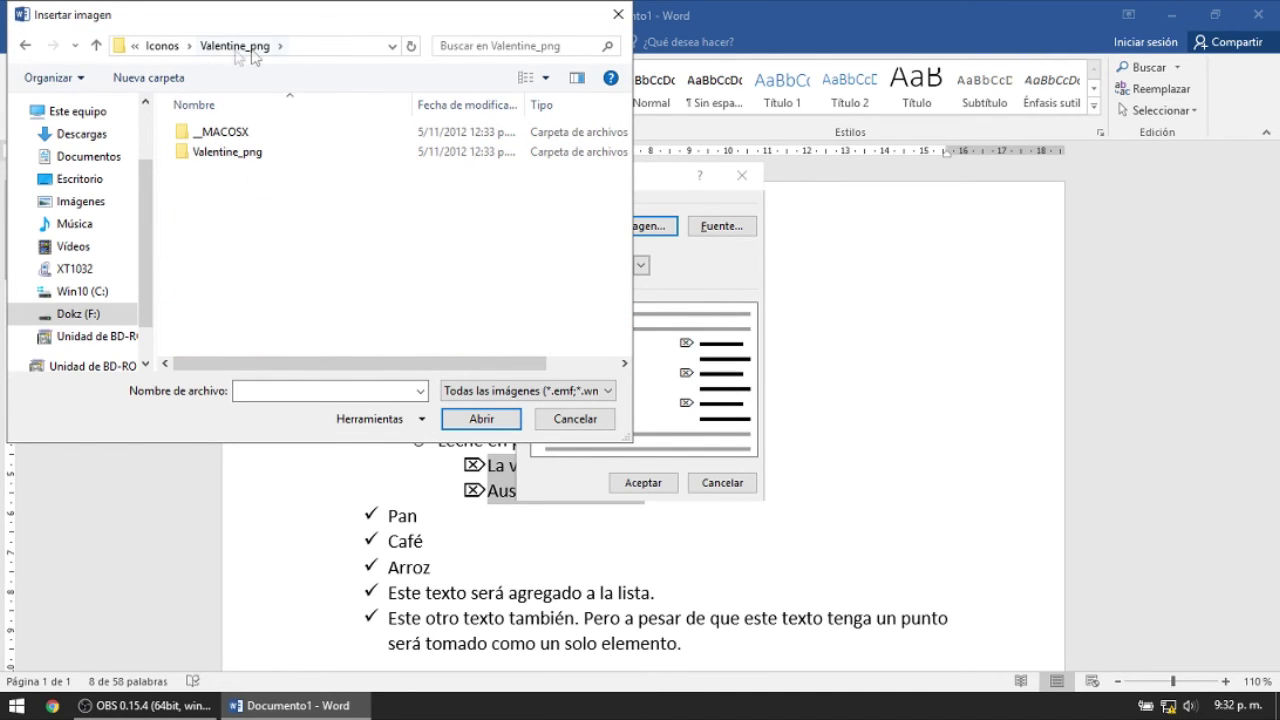
{"action": "left_click", "coordinate": [25, 45]}
Step: Pick bulb.gif from twotone\green as the bullet picture and apply it
{"action": "scroll", "coordinate": [297, 286], "scroll_direction": "down", "scroll_amount": 1}
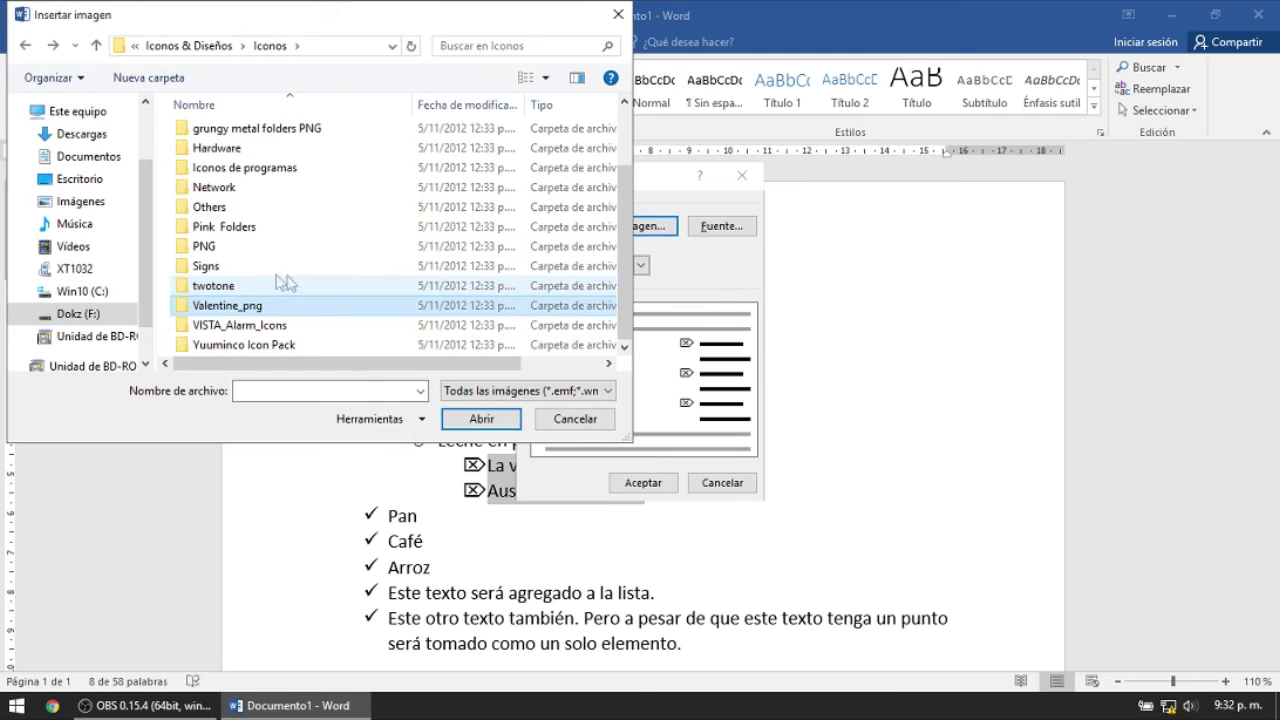
{"action": "double_click", "coordinate": [237, 289]}
{"action": "double_click", "coordinate": [236, 151]}
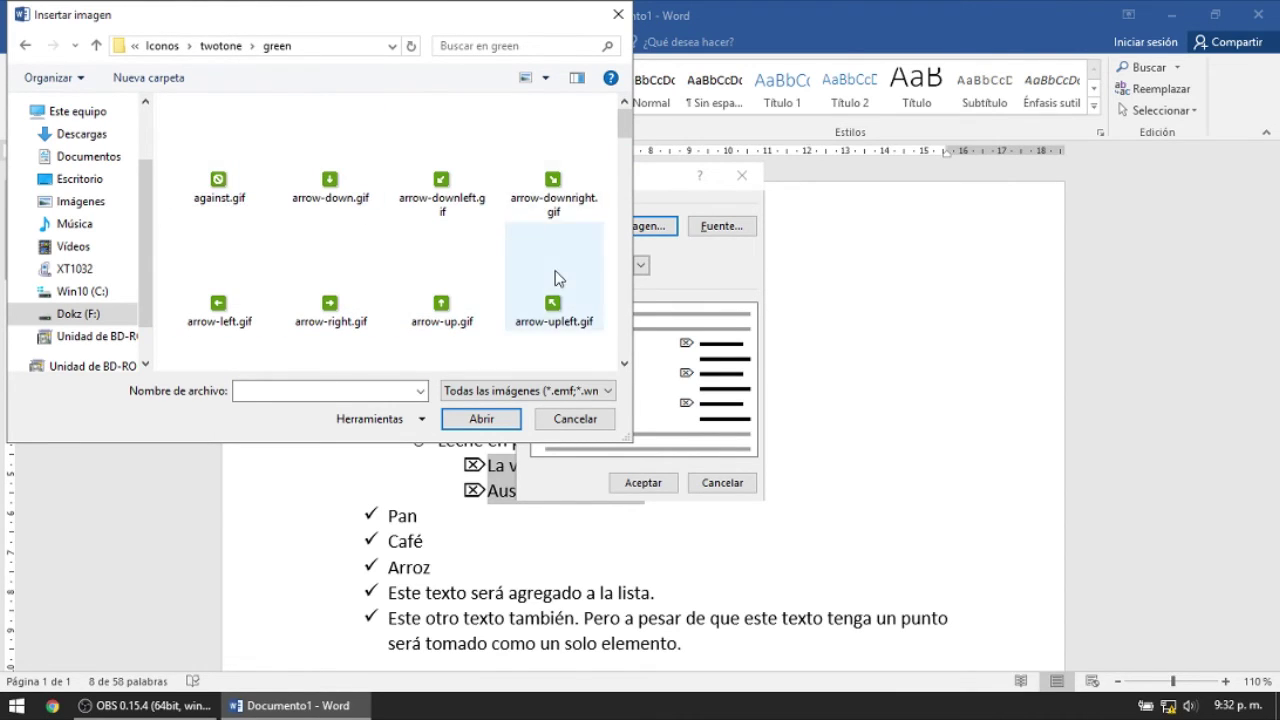
{"action": "scroll", "coordinate": [557, 280], "scroll_direction": "down", "scroll_amount": 2}
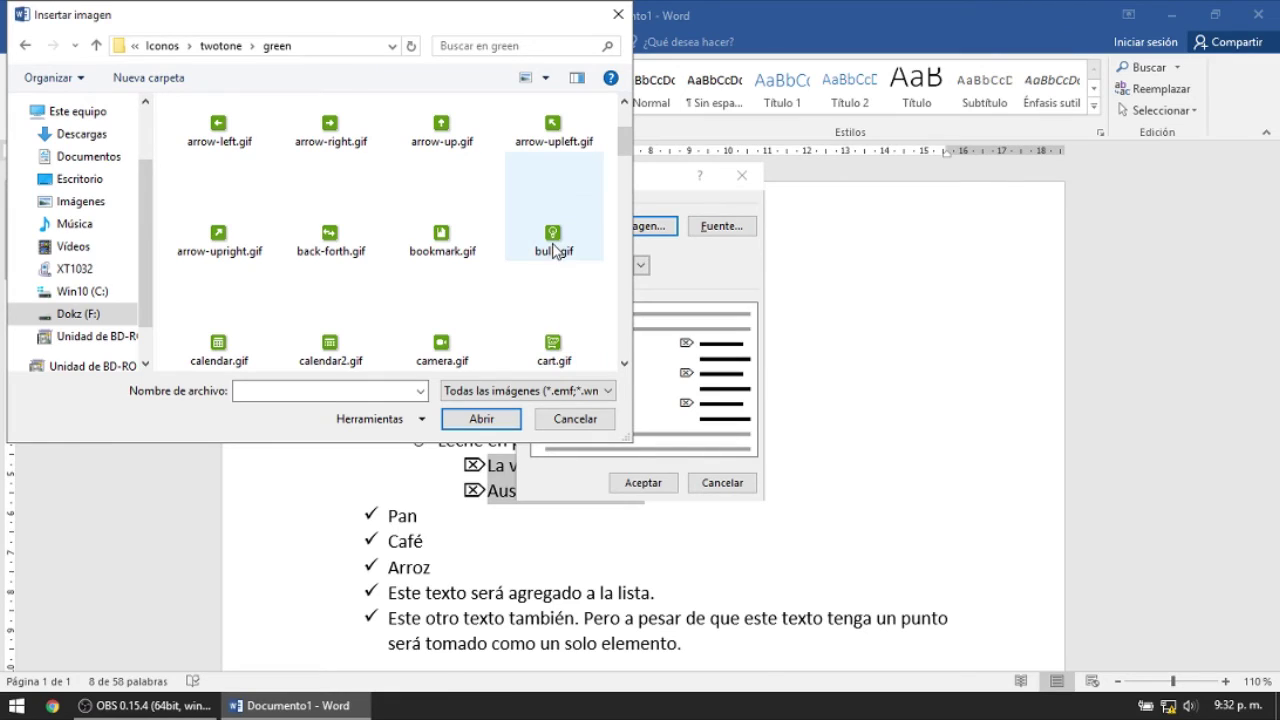
{"action": "left_click", "coordinate": [560, 248]}
{"action": "left_click", "coordinate": [481, 419]}
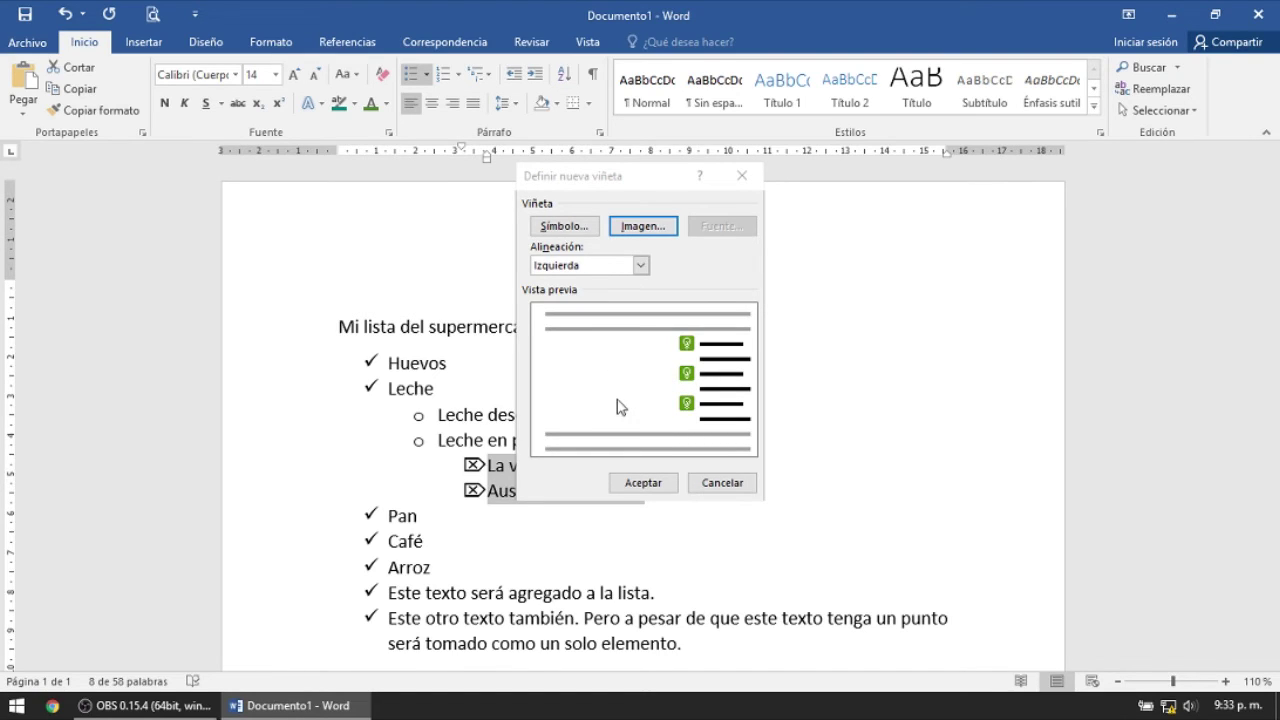
{"action": "left_click", "coordinate": [643, 481]}
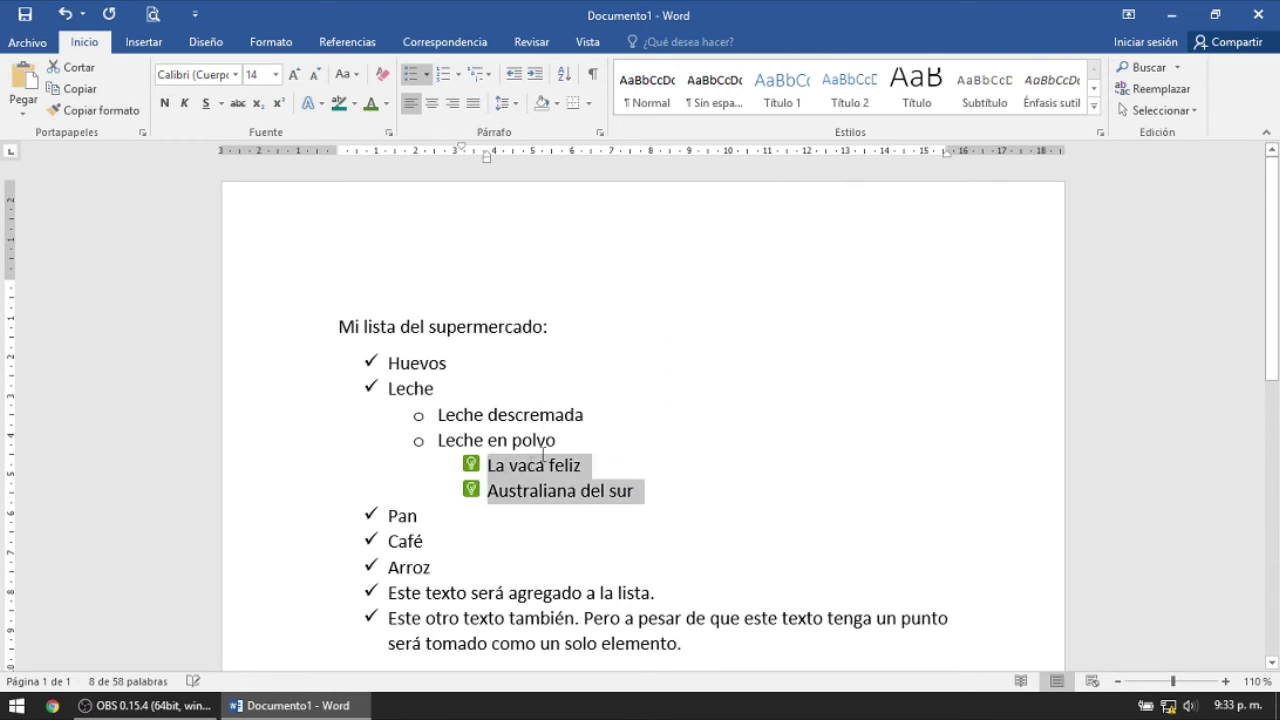
{"action": "left_click", "coordinate": [461, 466]}
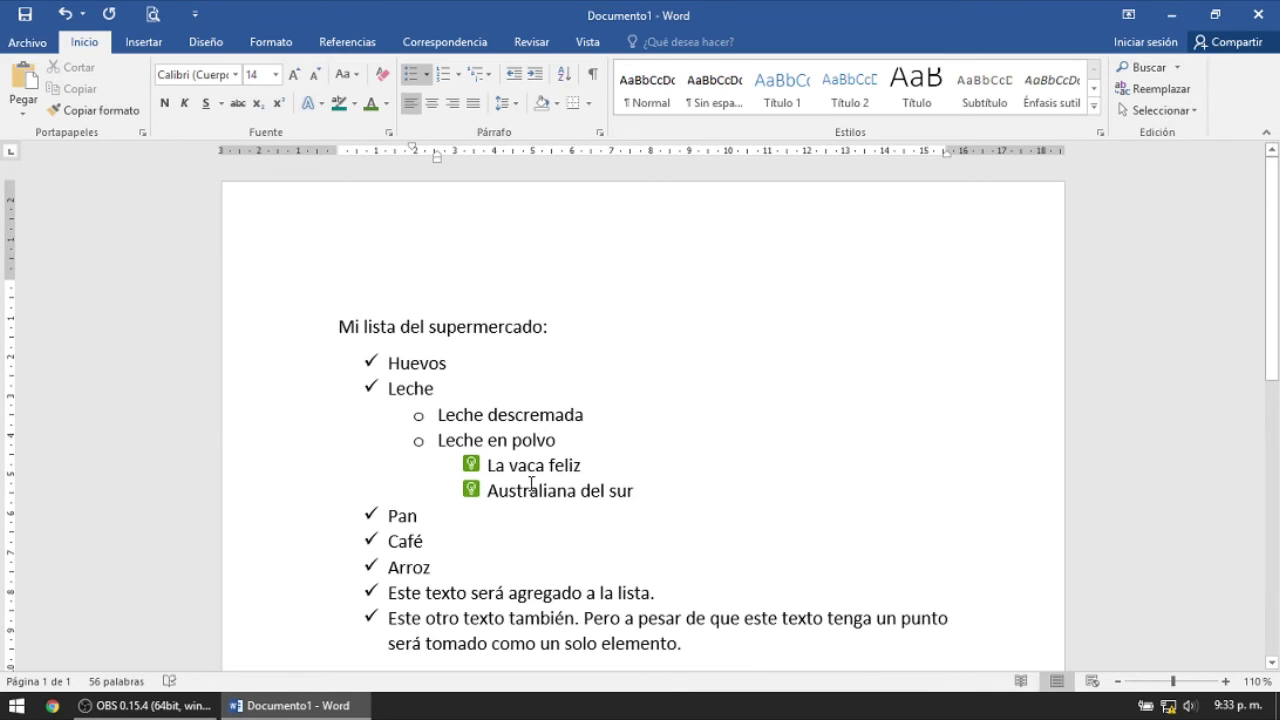
{"action": "left_click_drag", "start_coordinate": [648, 492], "coordinate": [487, 465]}
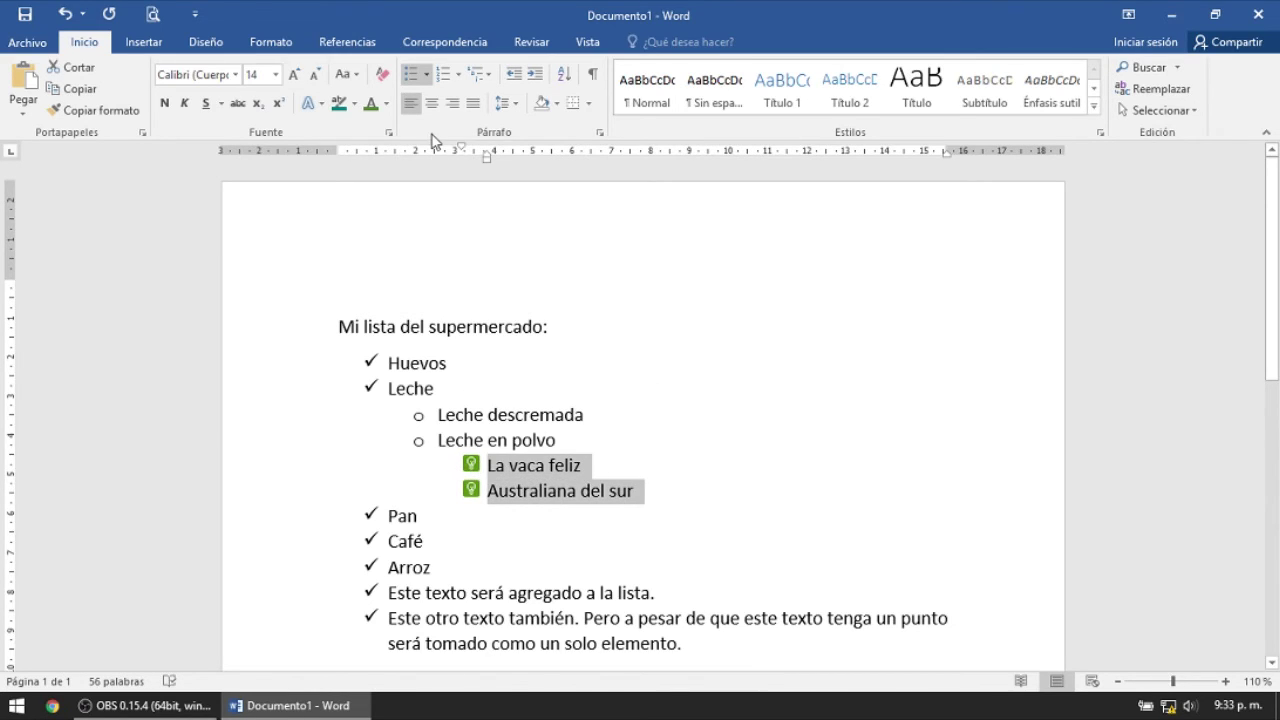
{"action": "left_click", "coordinate": [427, 80]}
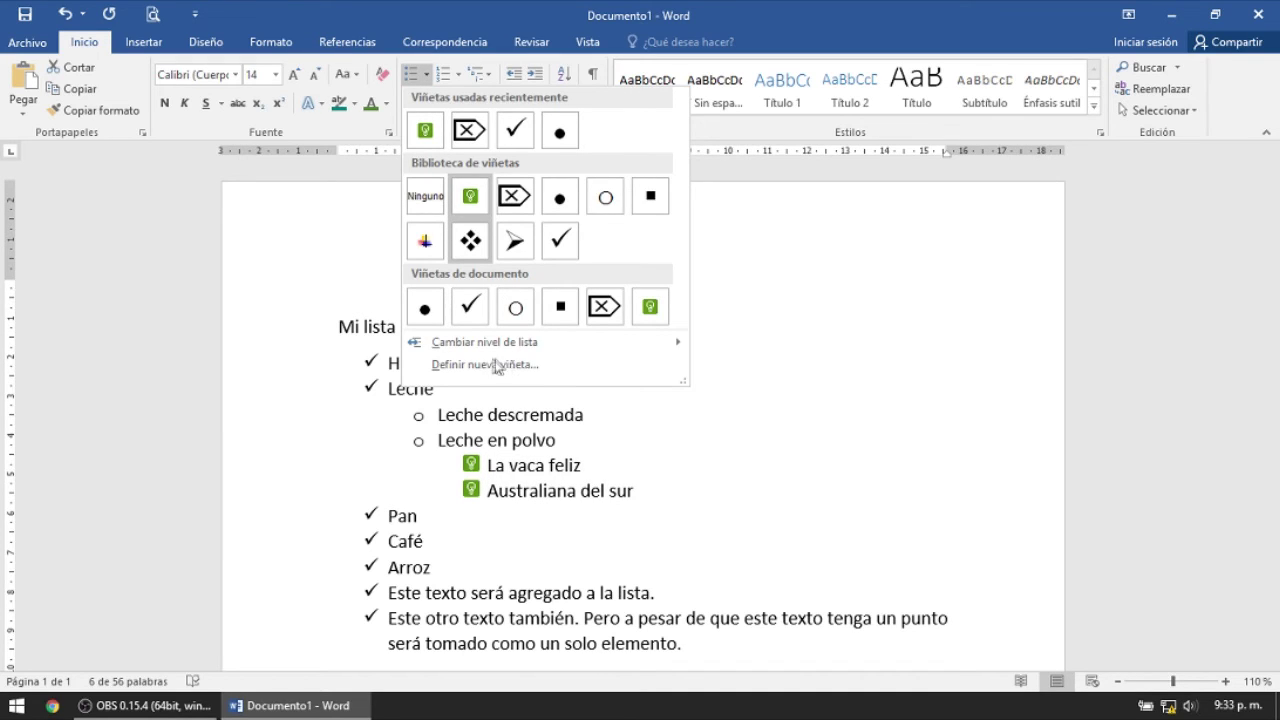
{"action": "left_click", "coordinate": [503, 365]}
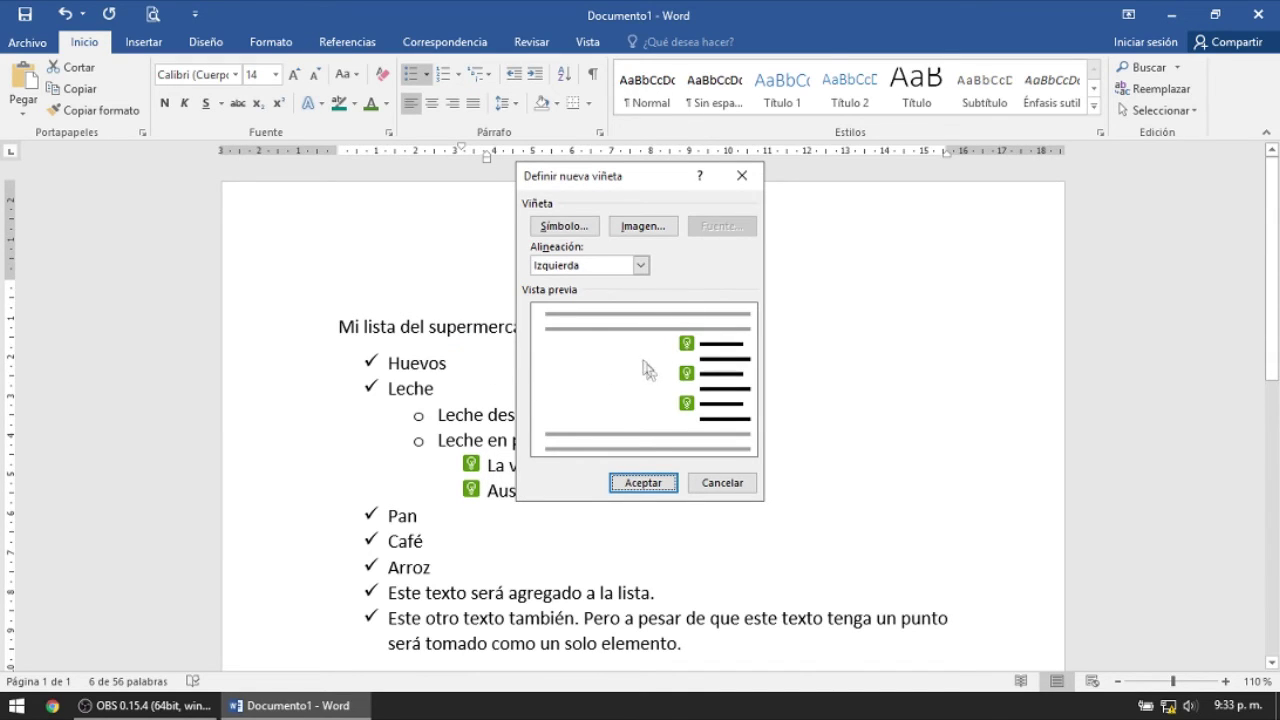
{"action": "left_click", "coordinate": [724, 484]}
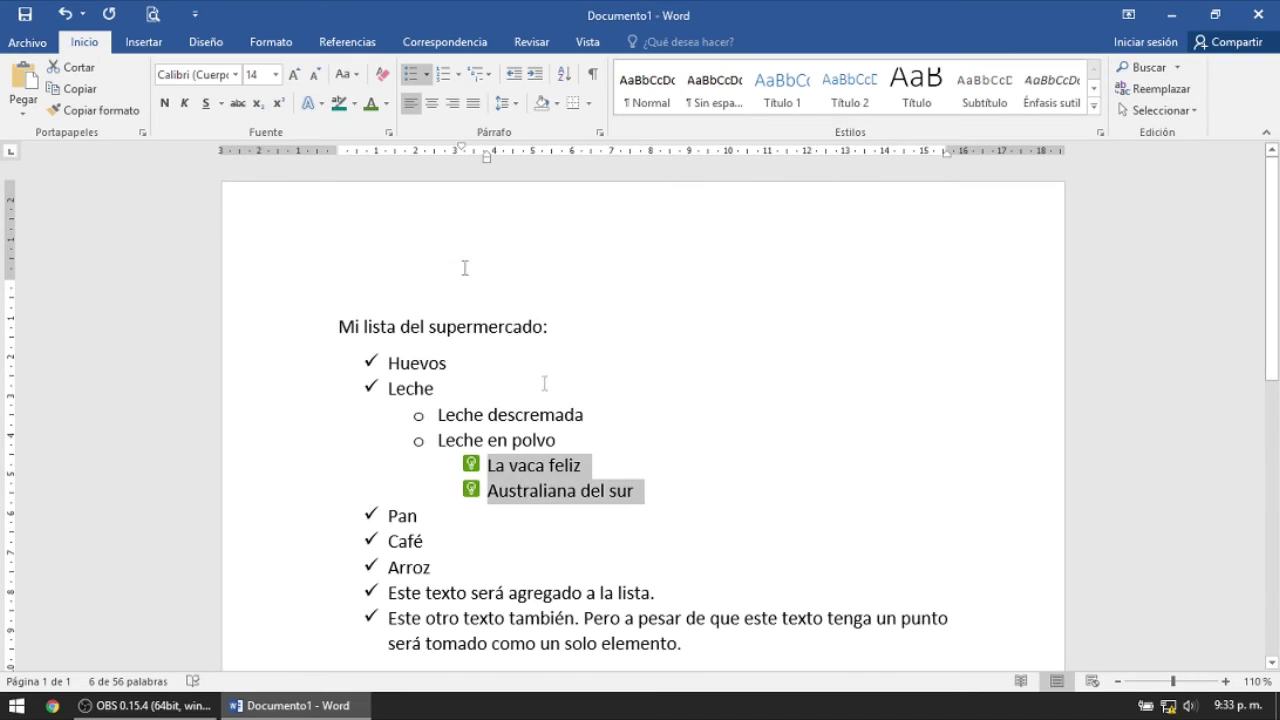
{"action": "left_click", "coordinate": [426, 74]}
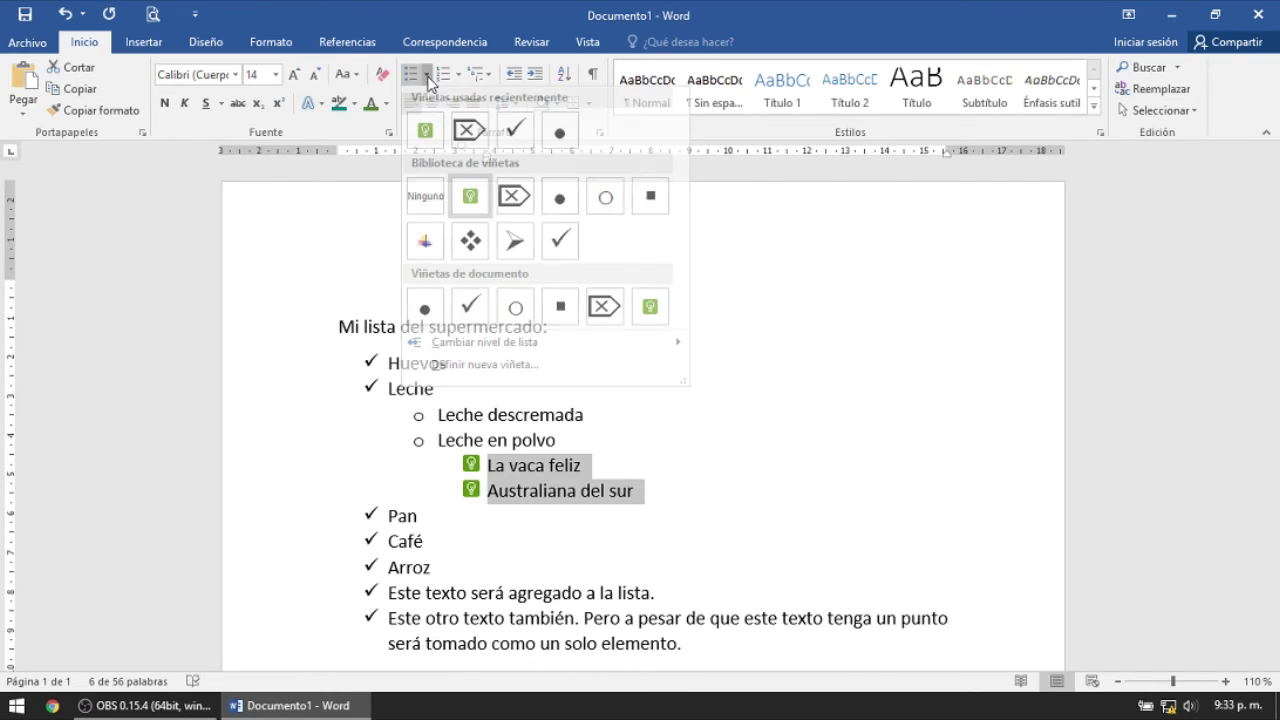
{"action": "left_click", "coordinate": [507, 366]}
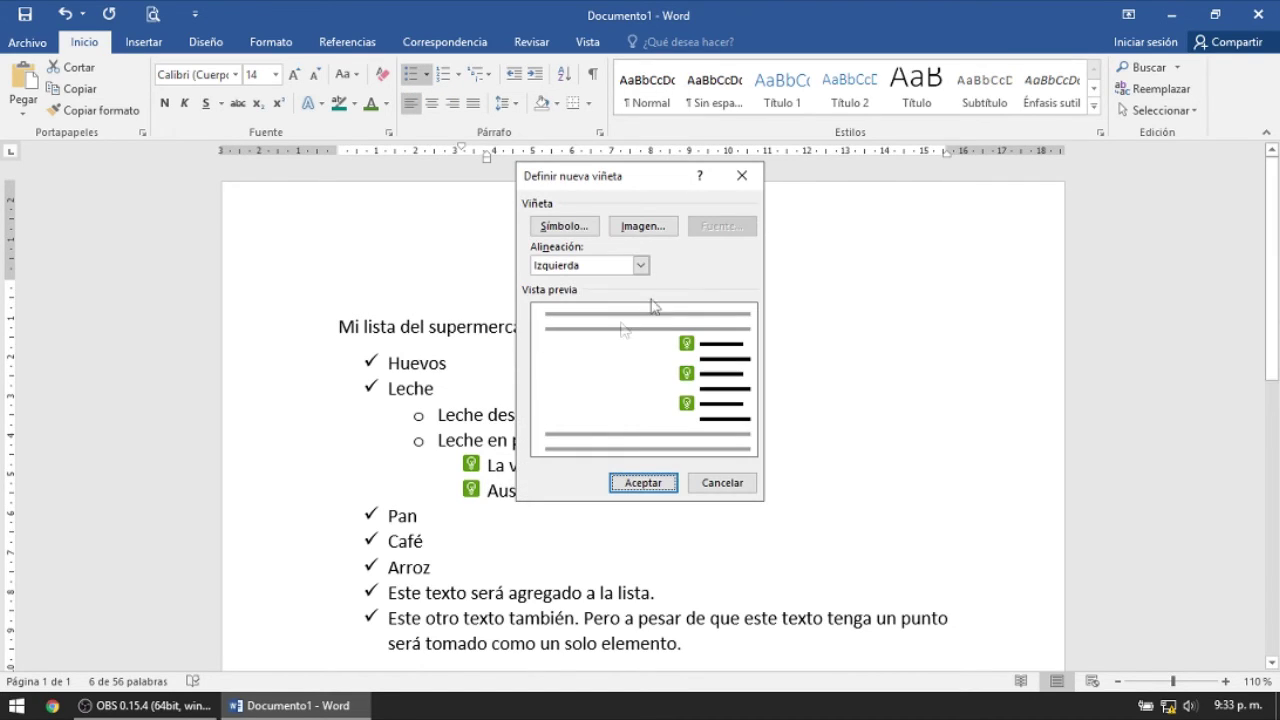
{"action": "left_click", "coordinate": [640, 265]}
{"action": "left_click", "coordinate": [590, 279]}
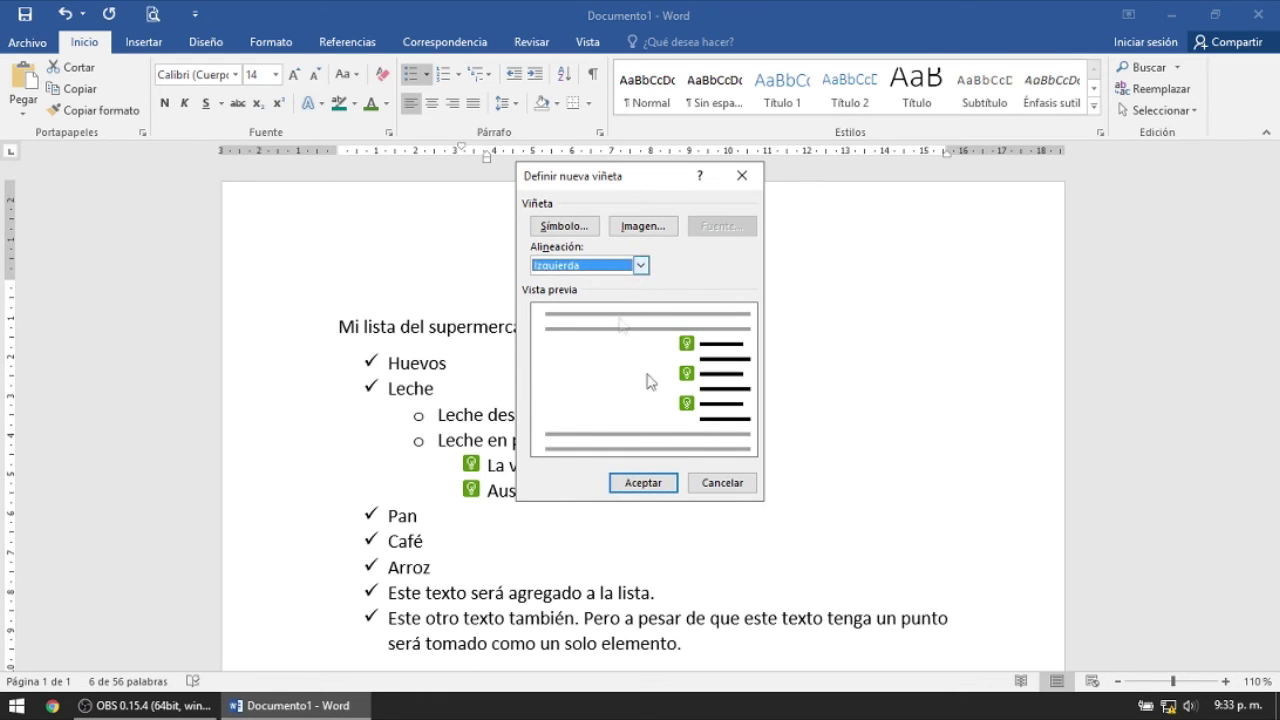
{"action": "left_click", "coordinate": [724, 483]}
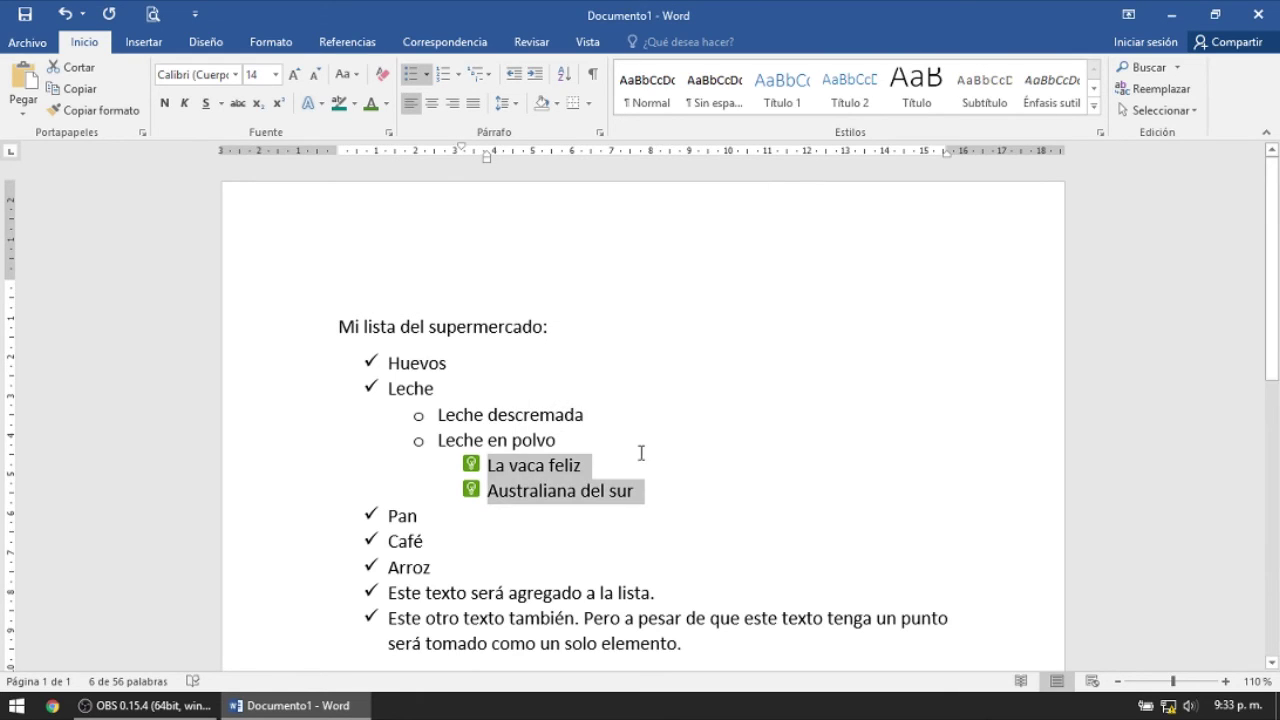
{"action": "left_click", "coordinate": [700, 452]}
{"action": "scroll", "coordinate": [705, 470], "scroll_direction": "down", "scroll_amount": 2}
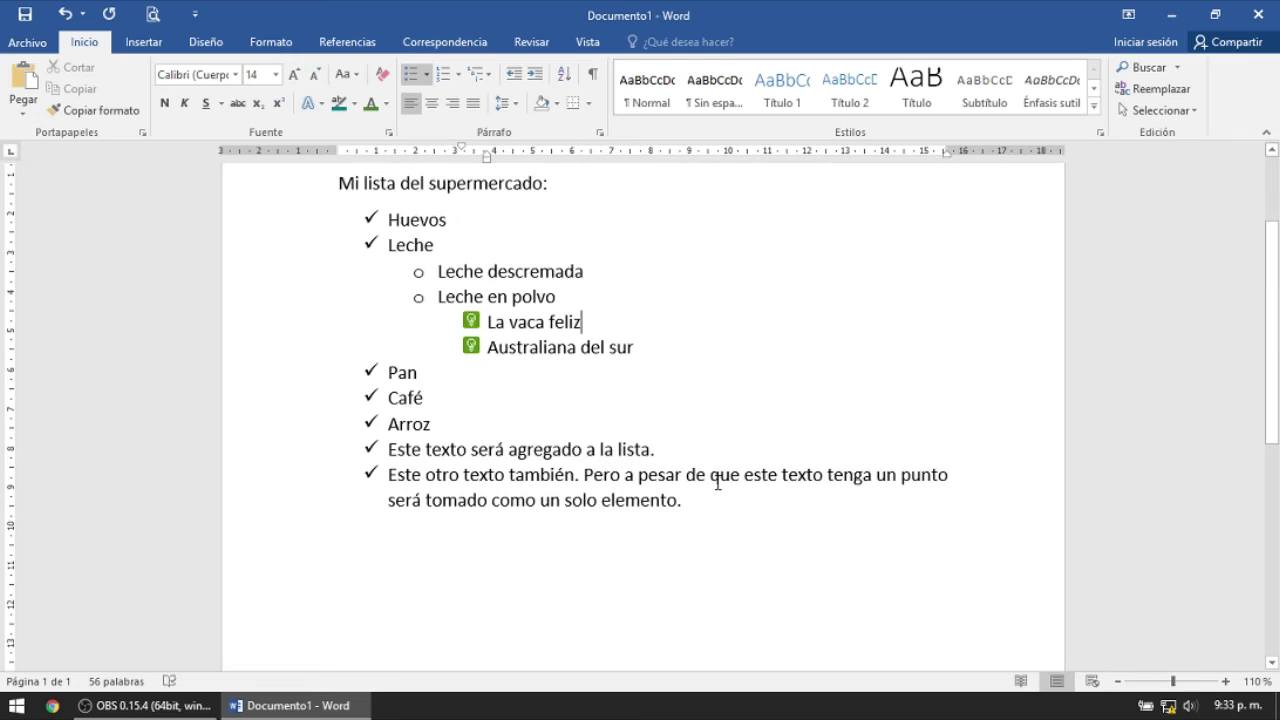
Step: Select the whole shopping list and restore its 1., a., i. numbering with Ctrl+Z
{"action": "scroll", "coordinate": [717, 483], "scroll_direction": "up", "scroll_amount": 1}
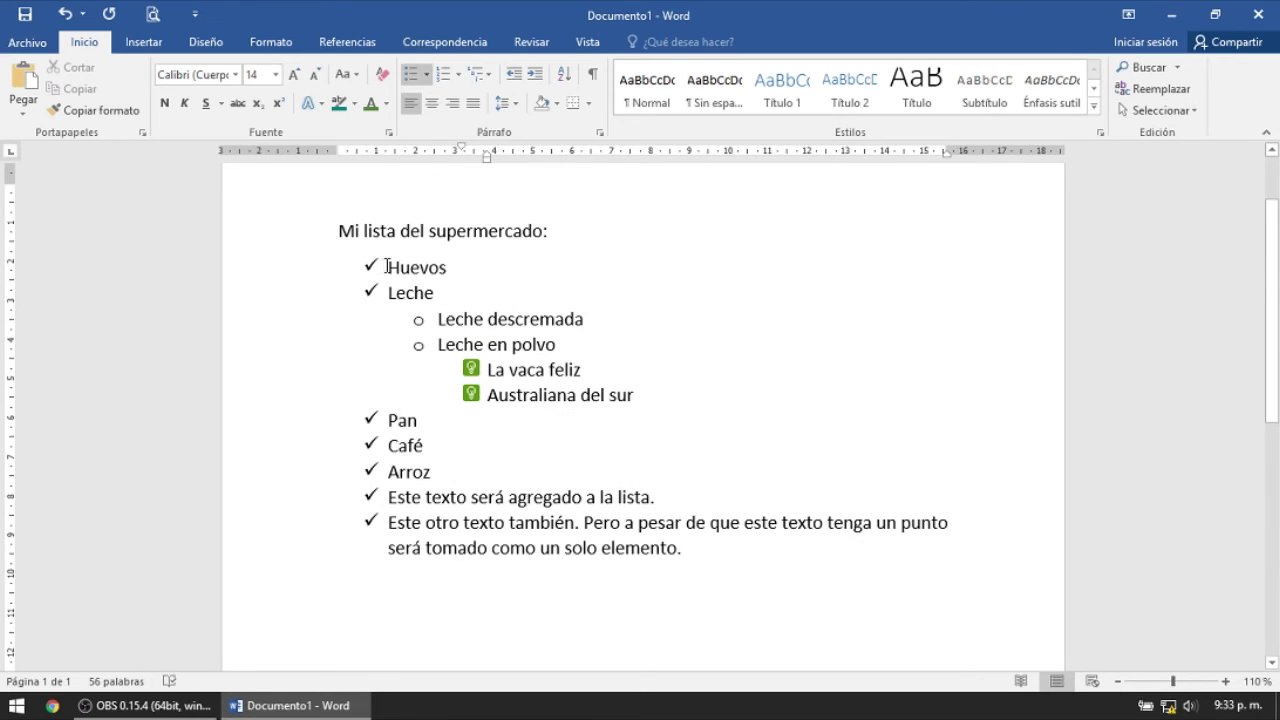
{"action": "left_click_drag", "start_coordinate": [386, 267], "coordinate": [700, 549]}
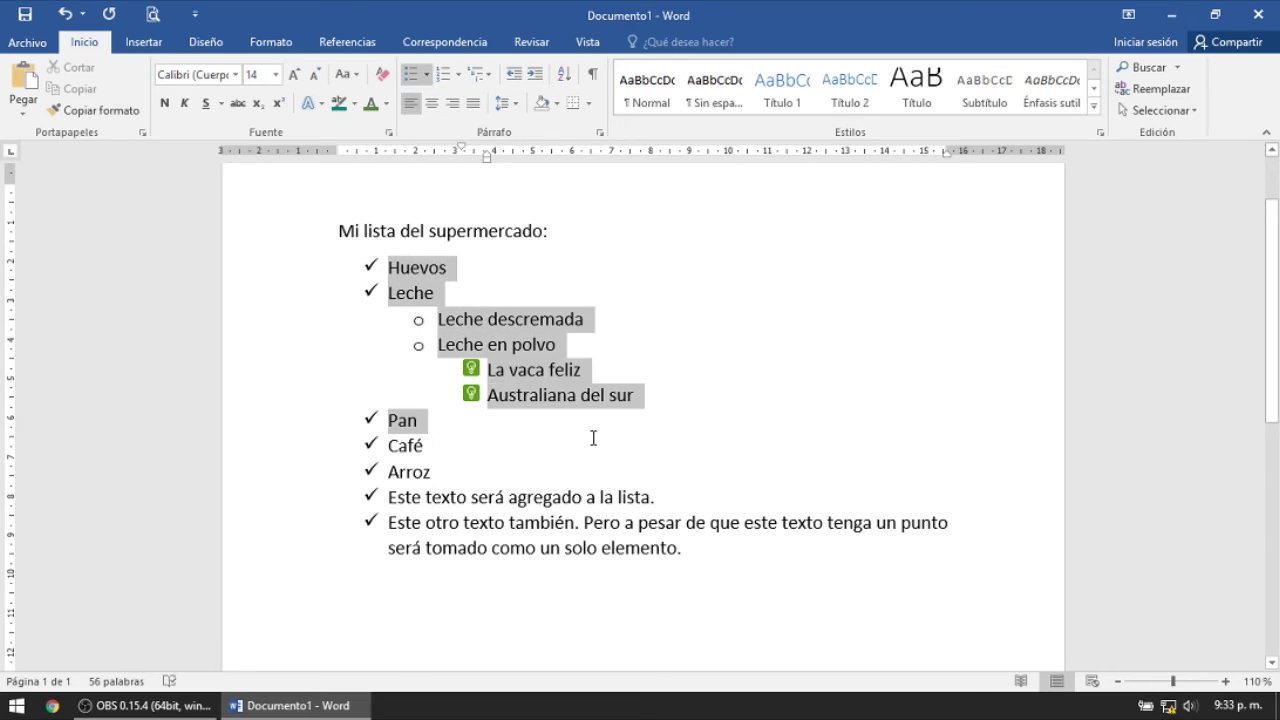
{"action": "left_click", "coordinate": [459, 78]}
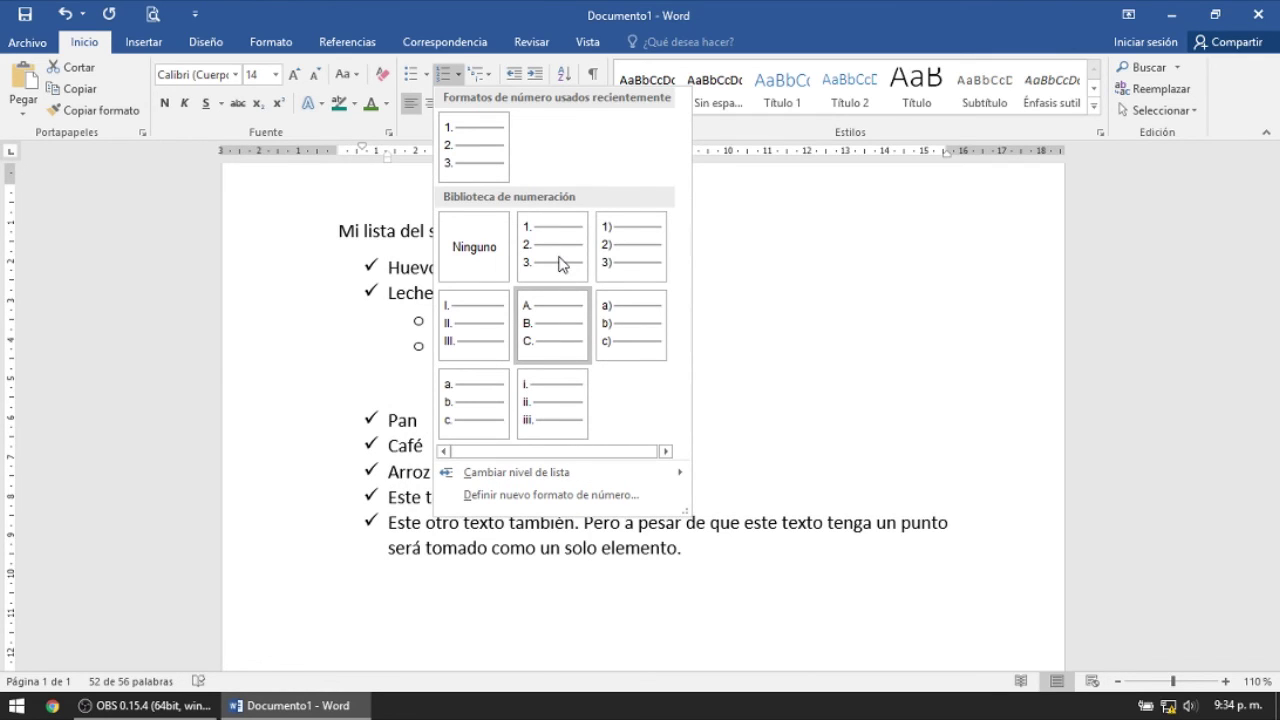
{"action": "key", "text": "Escape"}
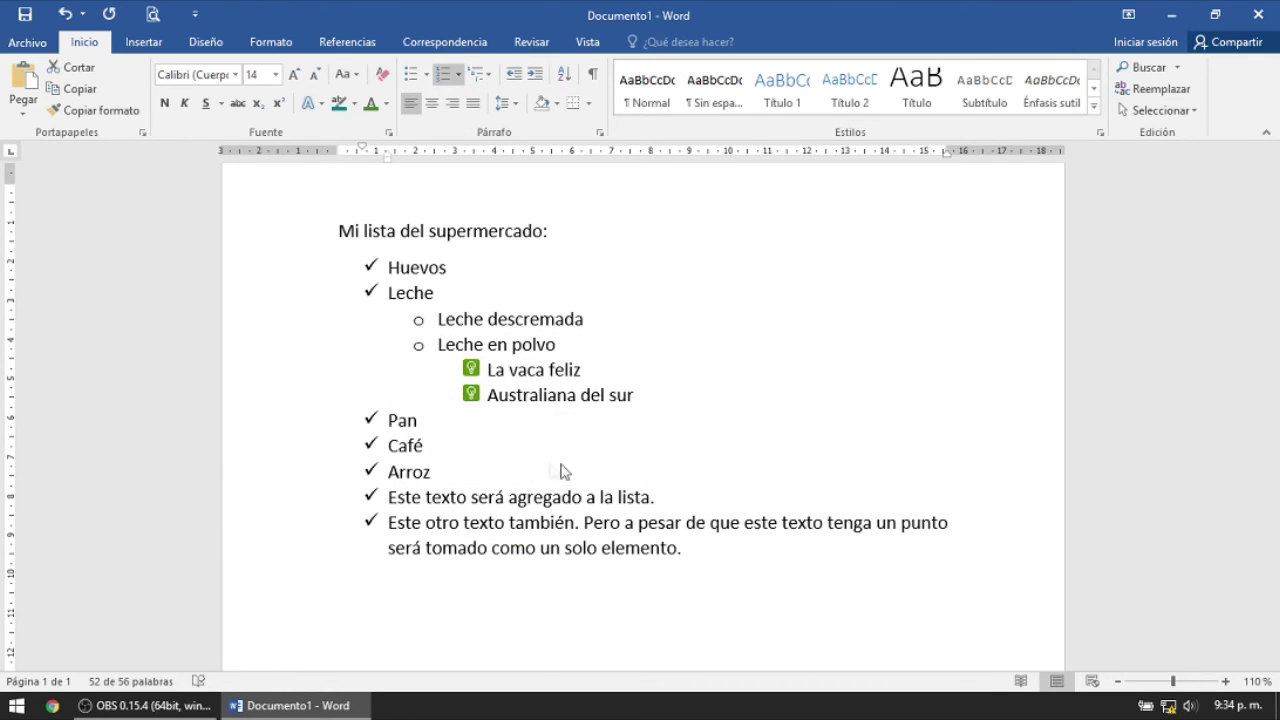
{"action": "key", "text": "ctrl+z"}
{"action": "left_click", "coordinate": [415, 239]}
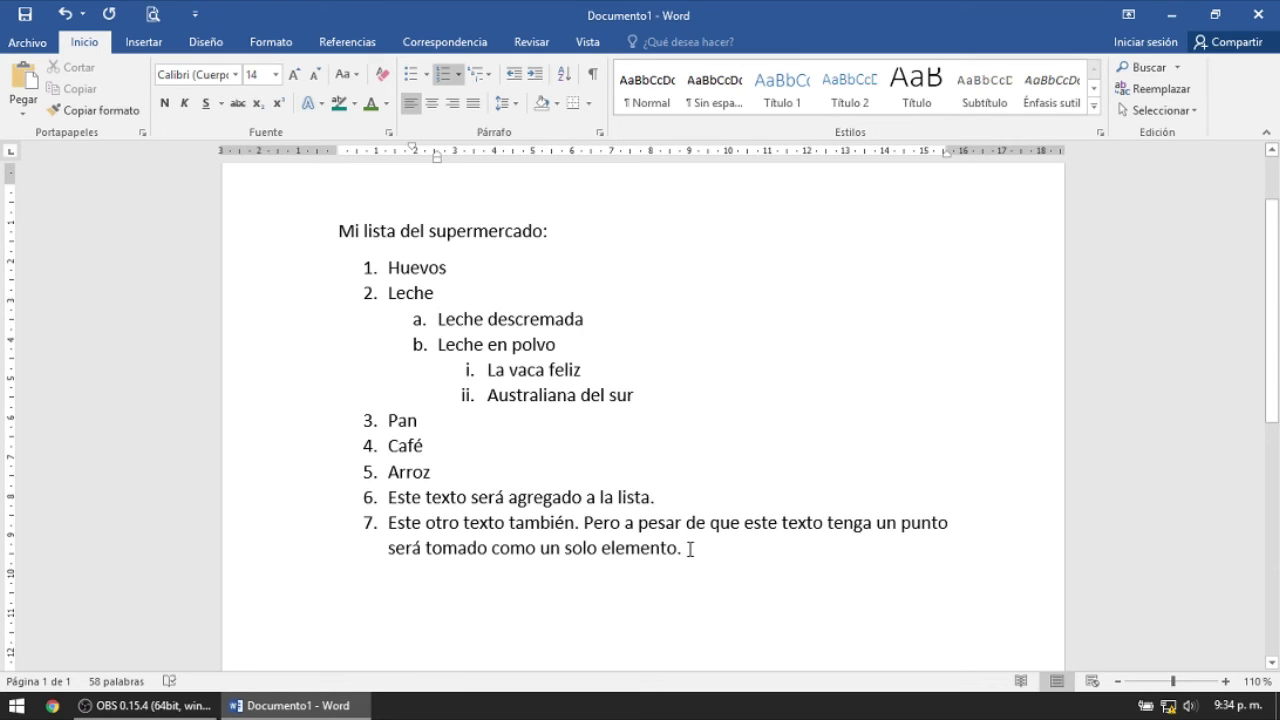
Step: Select all items from Huevos to the end and show the numbering library
{"action": "left_click_drag", "start_coordinate": [689, 548], "coordinate": [385, 265]}
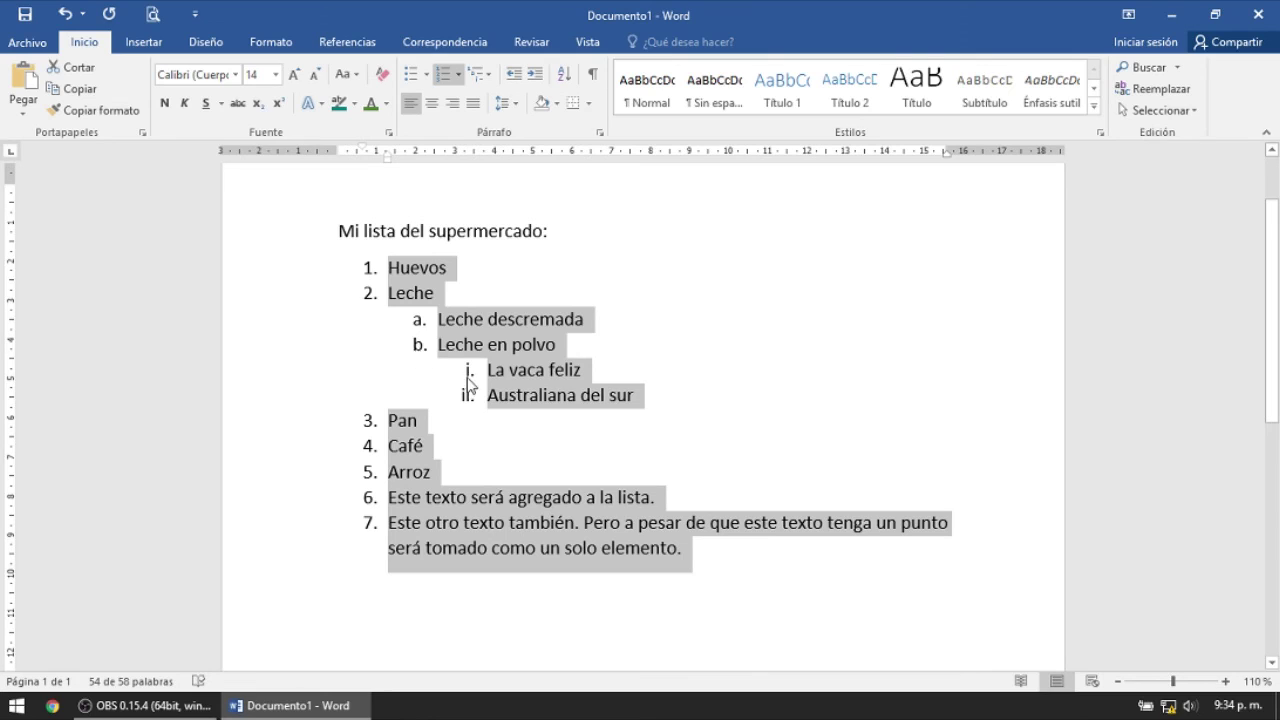
{"action": "left_click", "coordinate": [458, 74]}
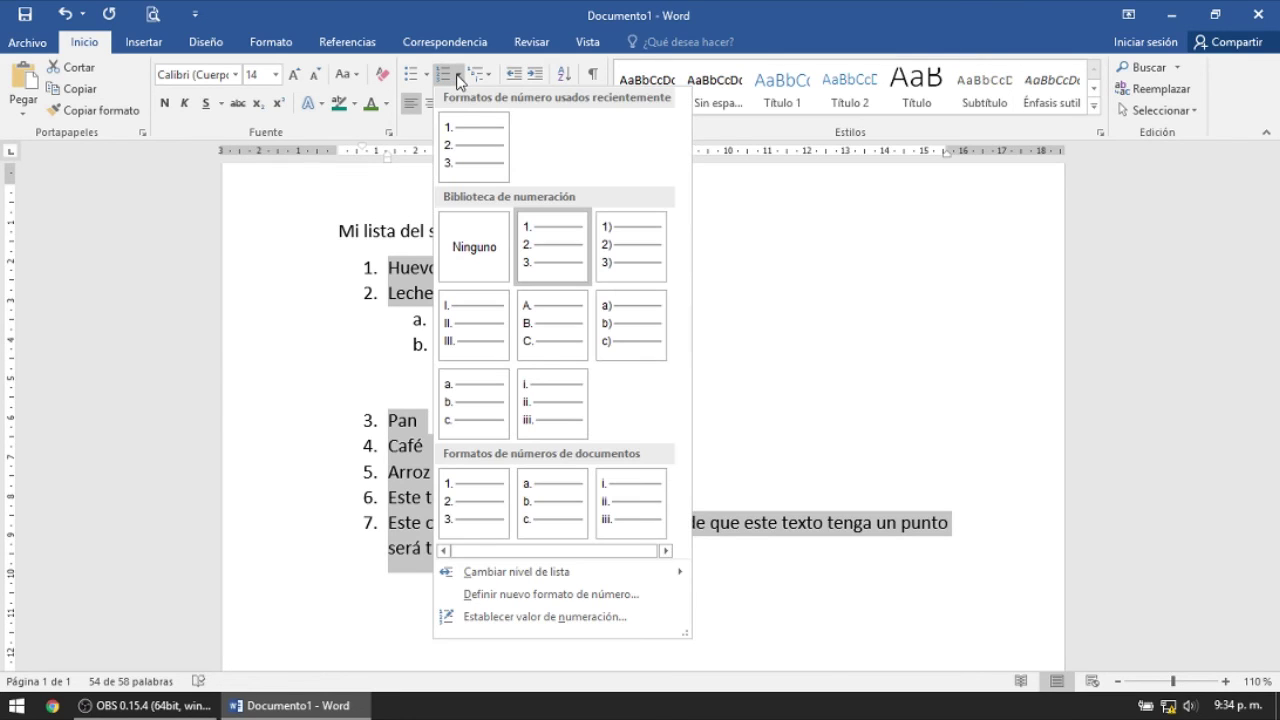
Step: Define a new 1, 2, 3 number format with 000 added before the 1
{"action": "left_click", "coordinate": [540, 595]}
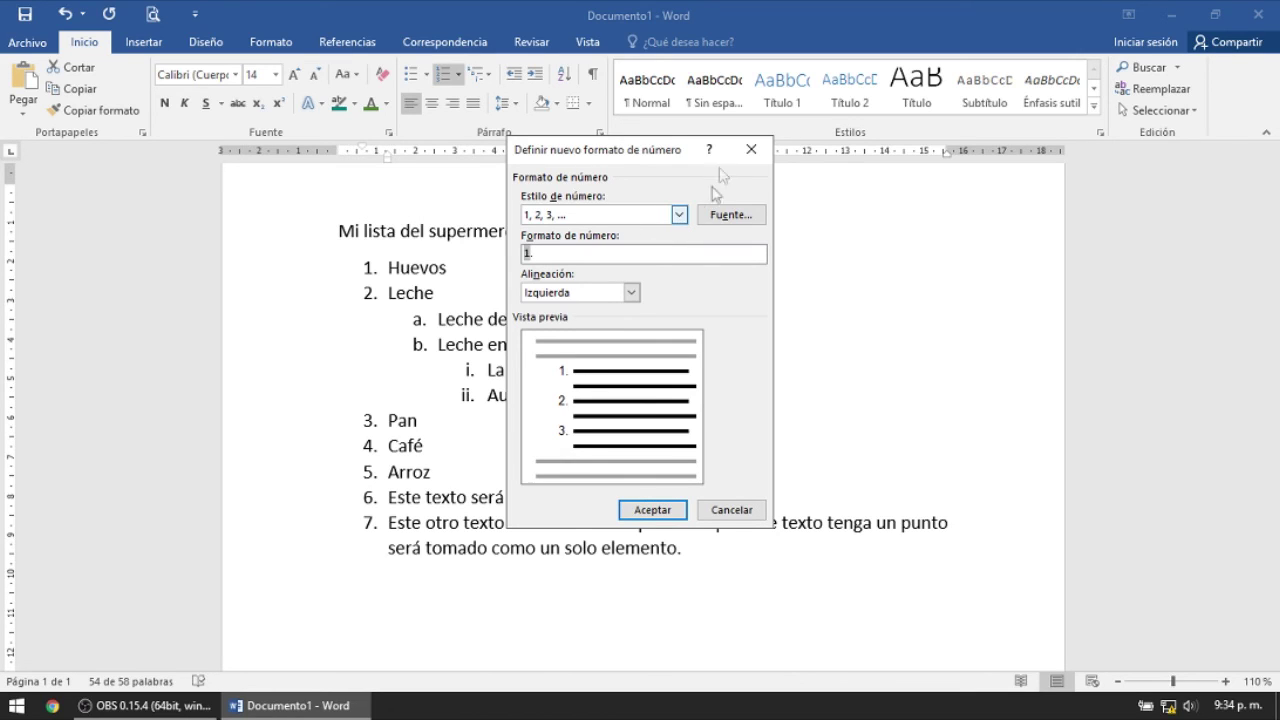
{"action": "left_click", "coordinate": [680, 216]}
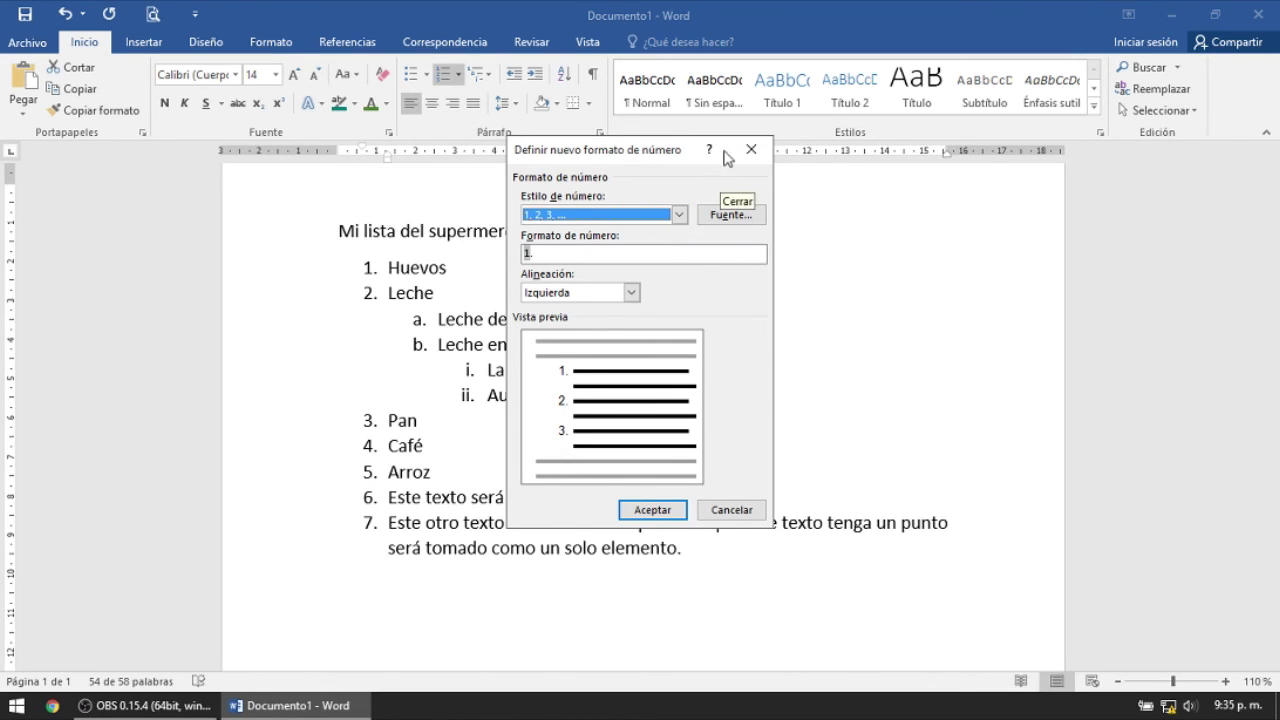
{"action": "left_click", "coordinate": [679, 216]}
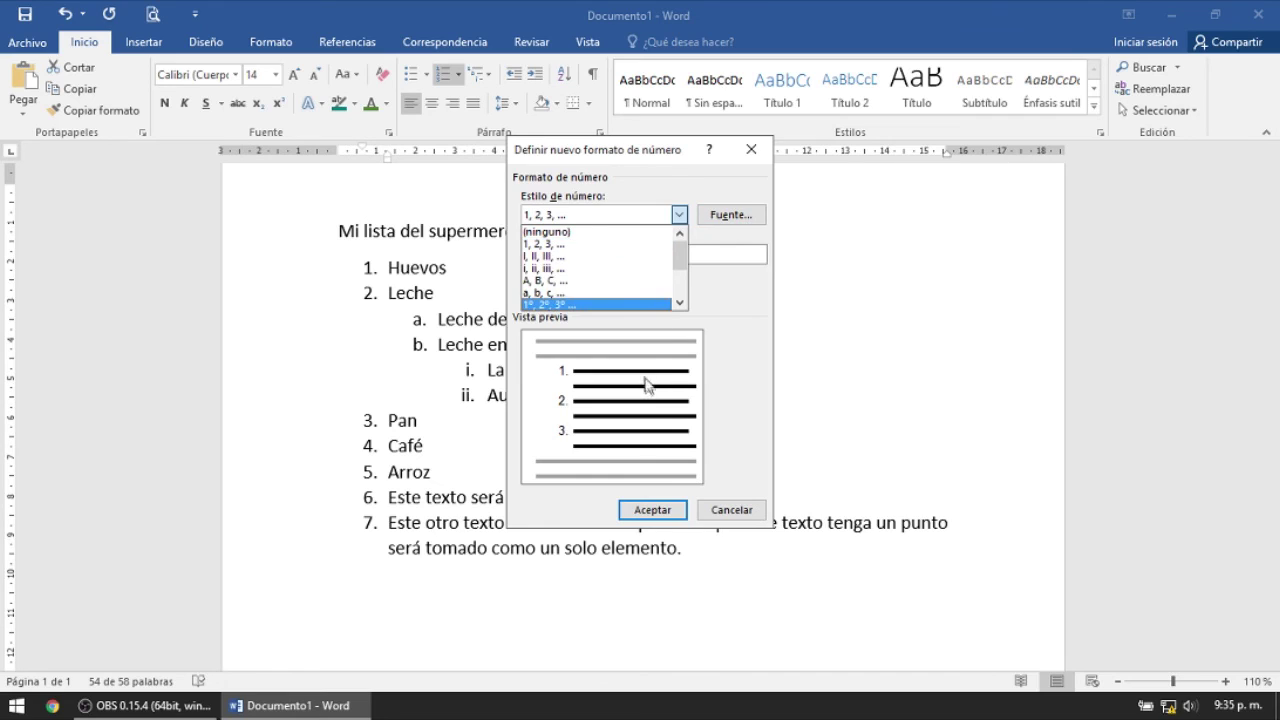
{"action": "left_click_drag", "start_coordinate": [679, 255], "coordinate": [684, 277]}
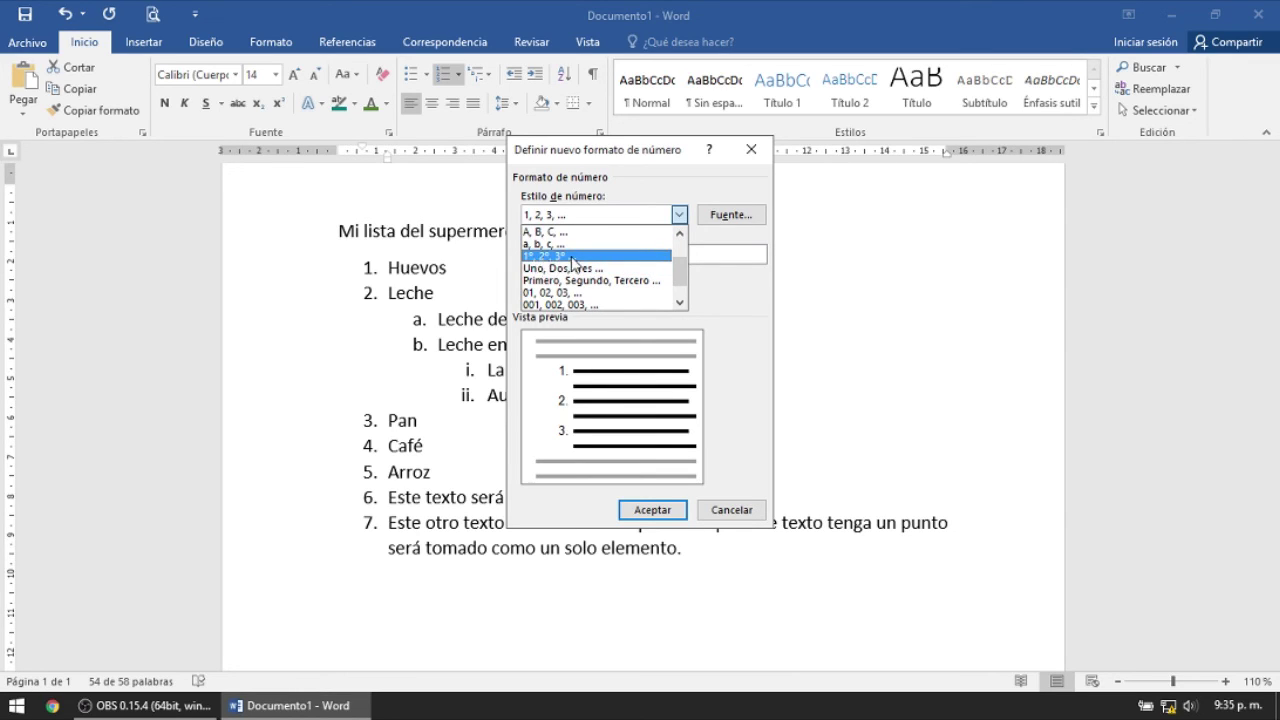
{"action": "left_click_drag", "start_coordinate": [680, 279], "coordinate": [681, 288]}
{"action": "left_click", "coordinate": [725, 285]}
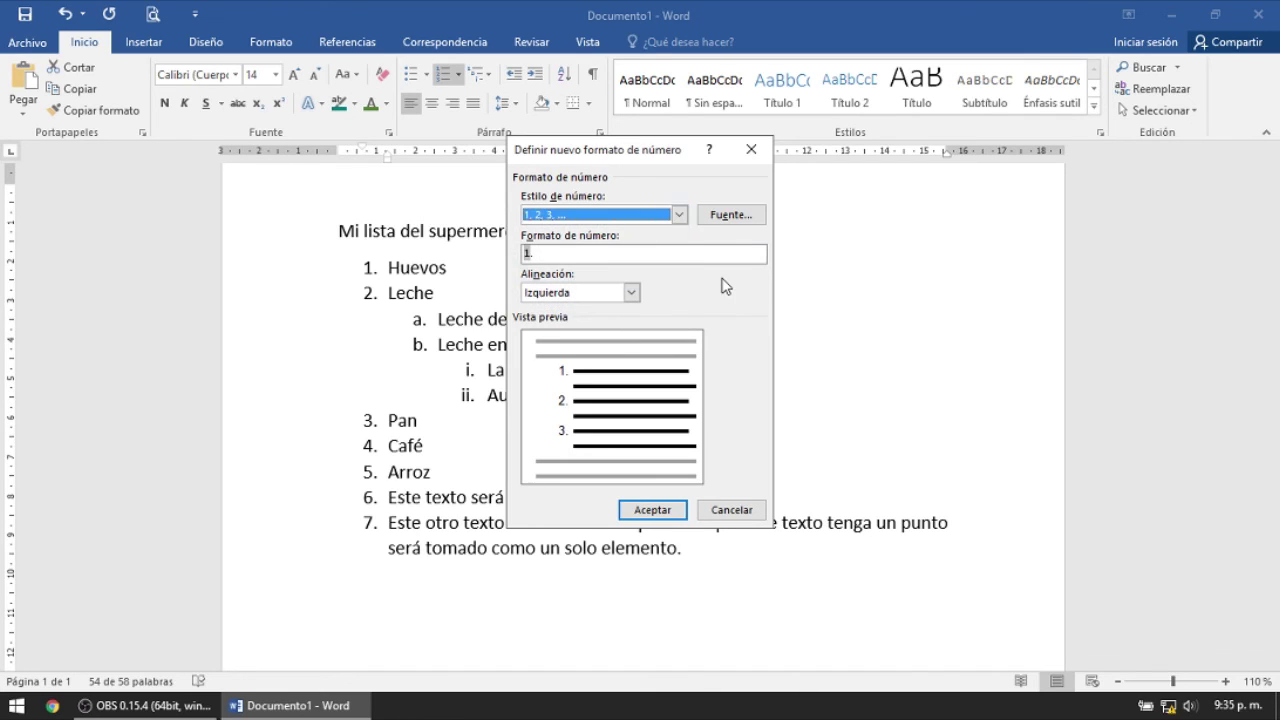
{"action": "left_click", "coordinate": [565, 252]}
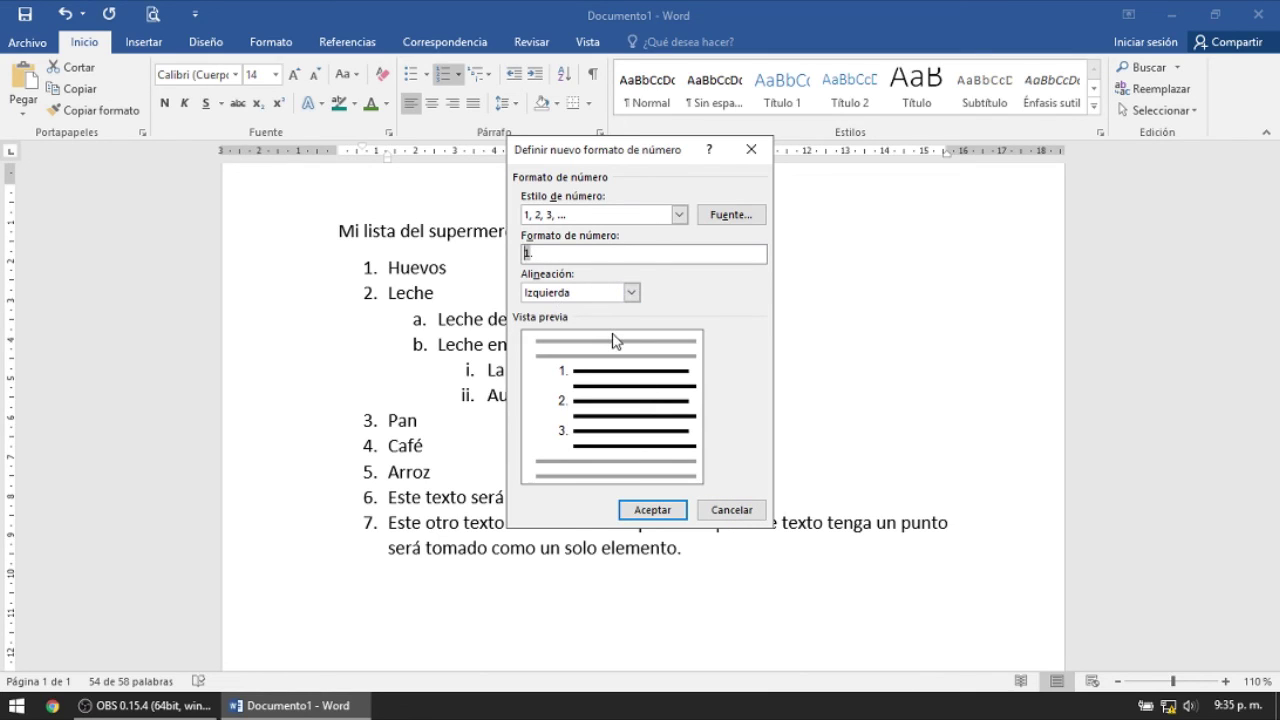
{"action": "type", "text": "000"}
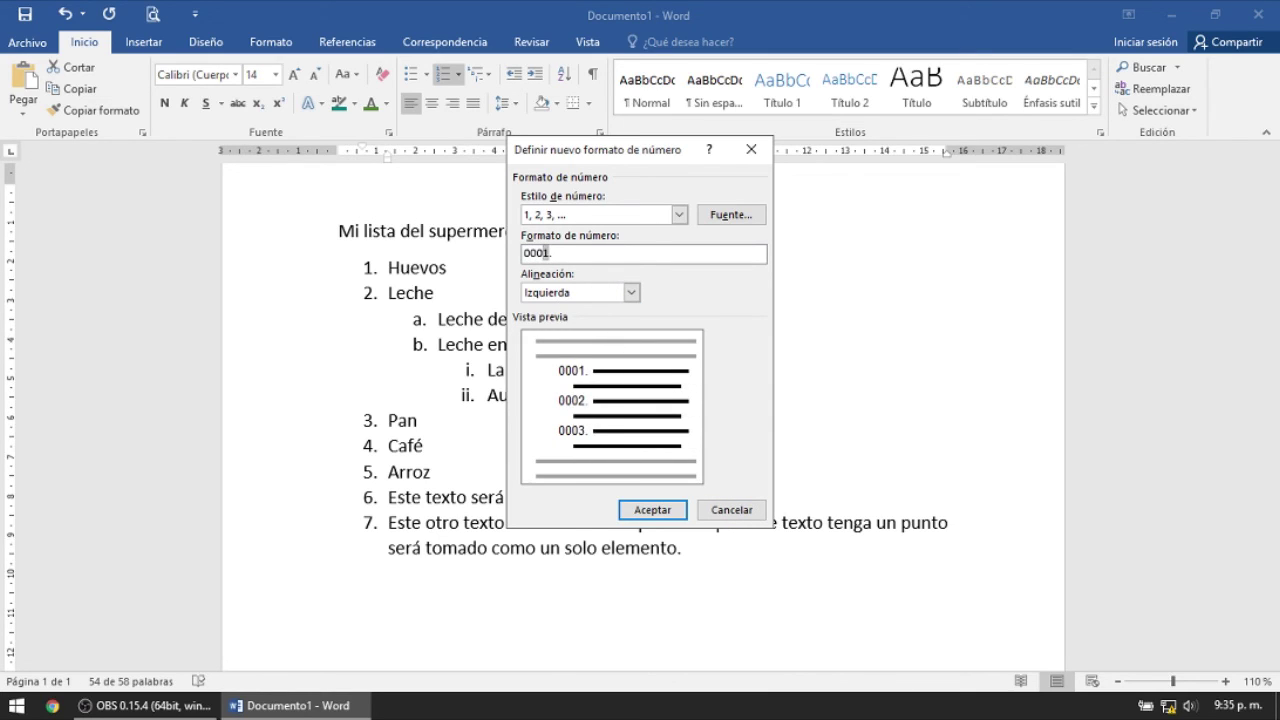
{"action": "key", "text": "Return"}
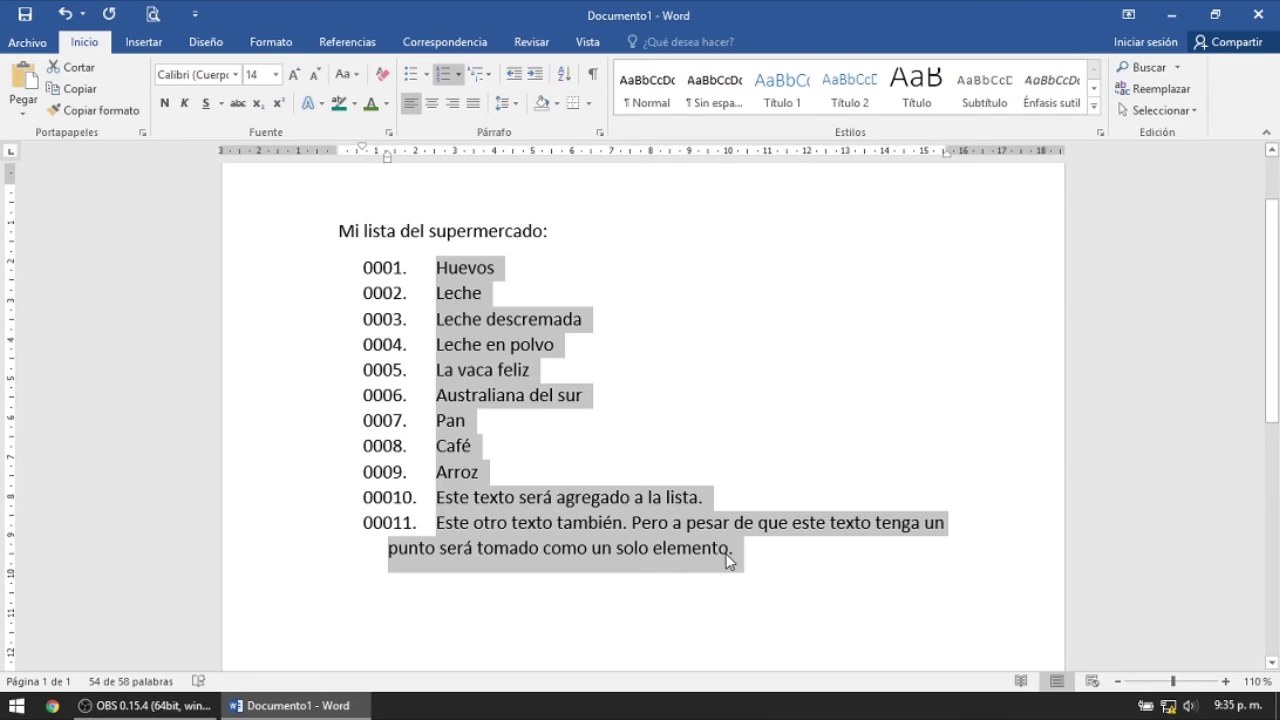
Step: Revert the 0001. numbering with Ctrl+Z, restoring items 1–7 with a–b and i–ii
{"action": "left_click", "coordinate": [771, 559]}
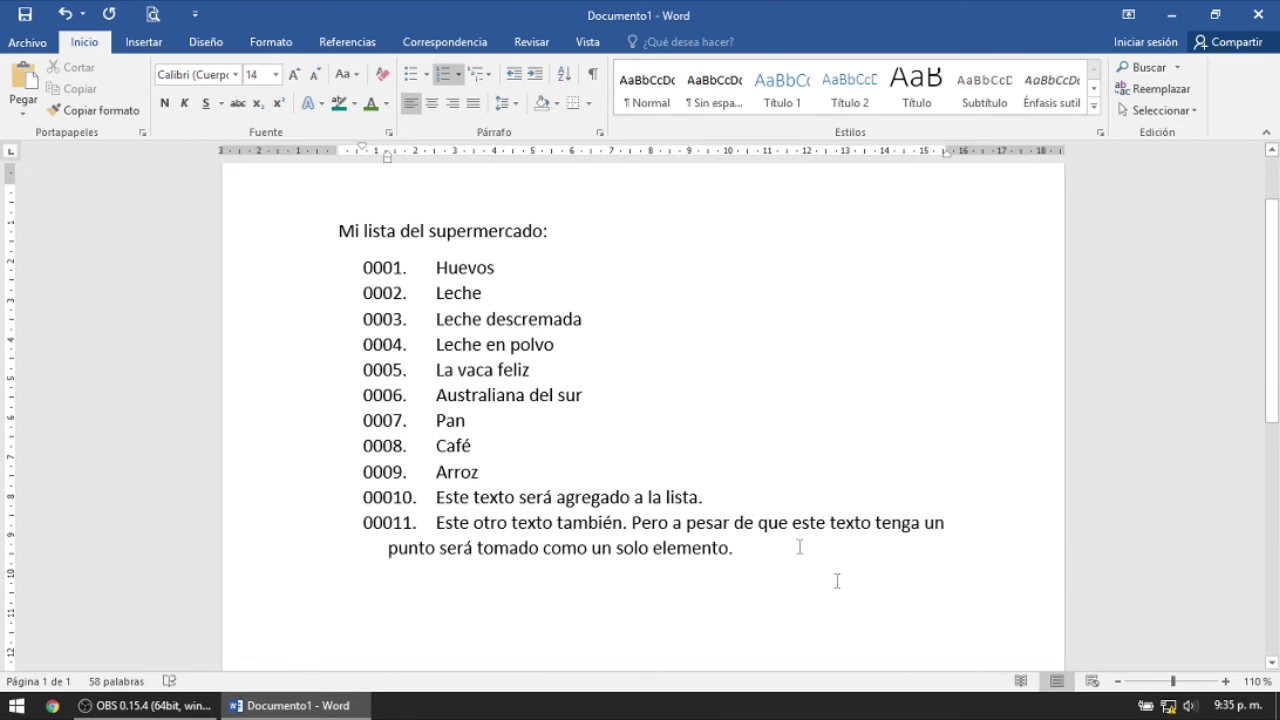
{"action": "mouse_move", "coordinate": [822, 558]}
{"action": "left_mouse_down"}
{"action": "mouse_move", "coordinate": [433, 433]}
{"action": "mouse_move", "coordinate": [362, 266]}
{"action": "left_mouse_up"}
{"action": "left_click", "coordinate": [530, 430]}
{"action": "left_click_drag", "start_coordinate": [436, 343], "coordinate": [530, 370]}
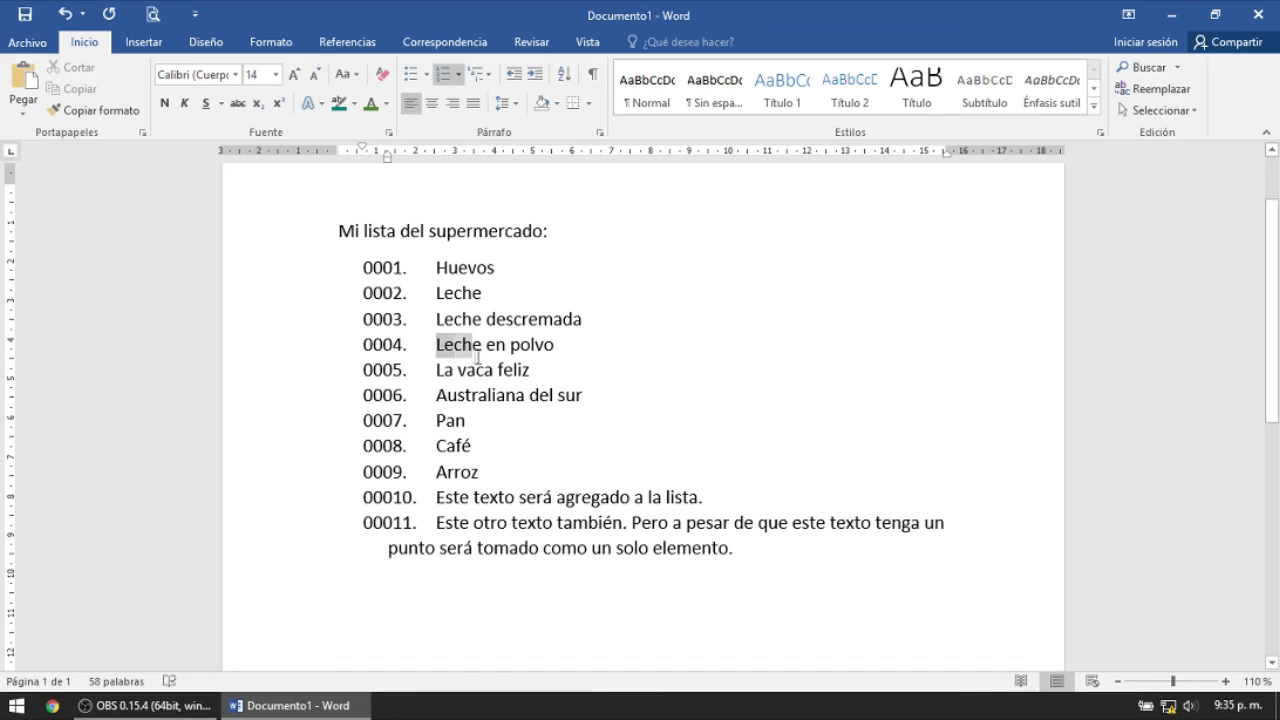
{"action": "left_click", "coordinate": [643, 522]}
{"action": "left_click_drag", "start_coordinate": [748, 550], "coordinate": [307, 252]}
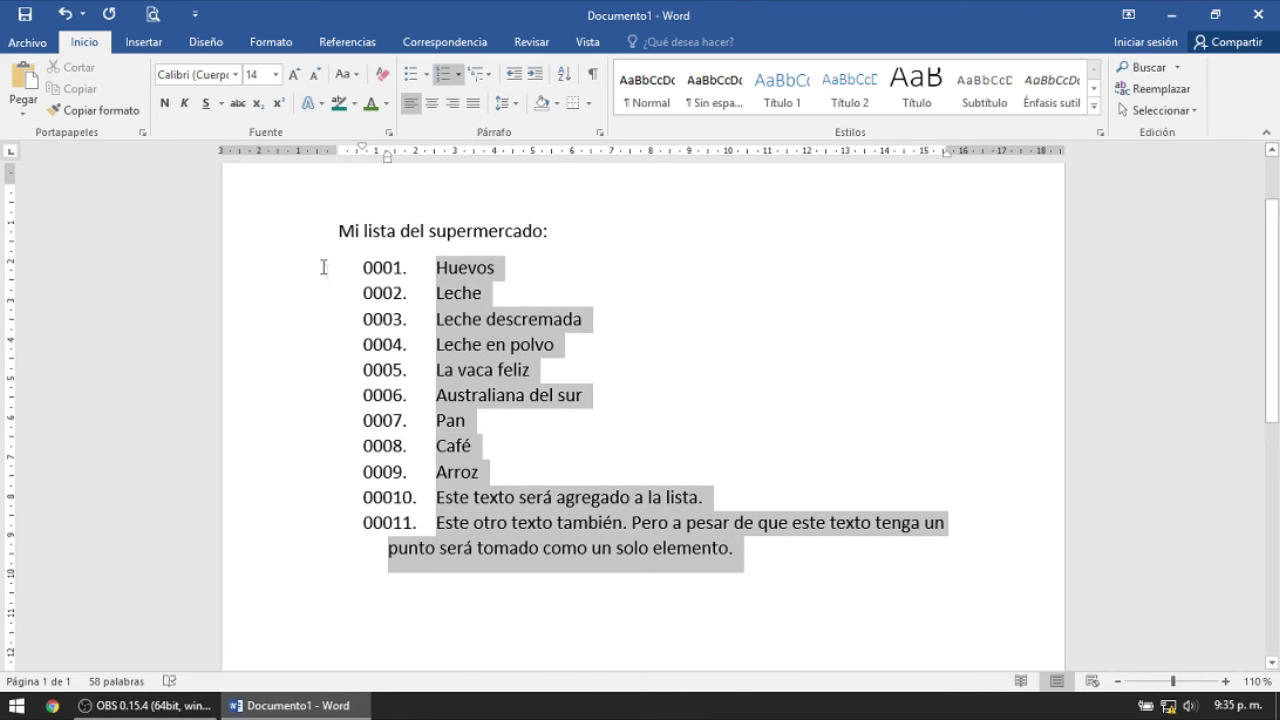
{"action": "left_click", "coordinate": [458, 395]}
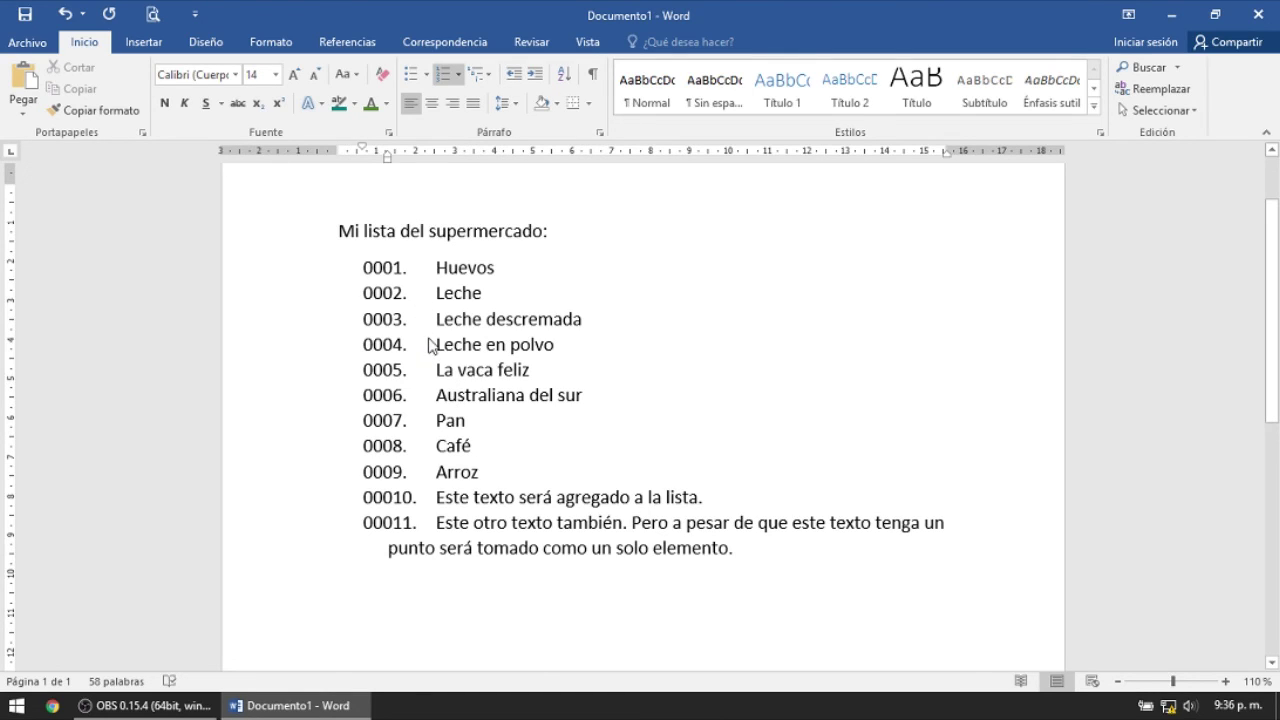
{"action": "key", "text": "ctrl+z"}
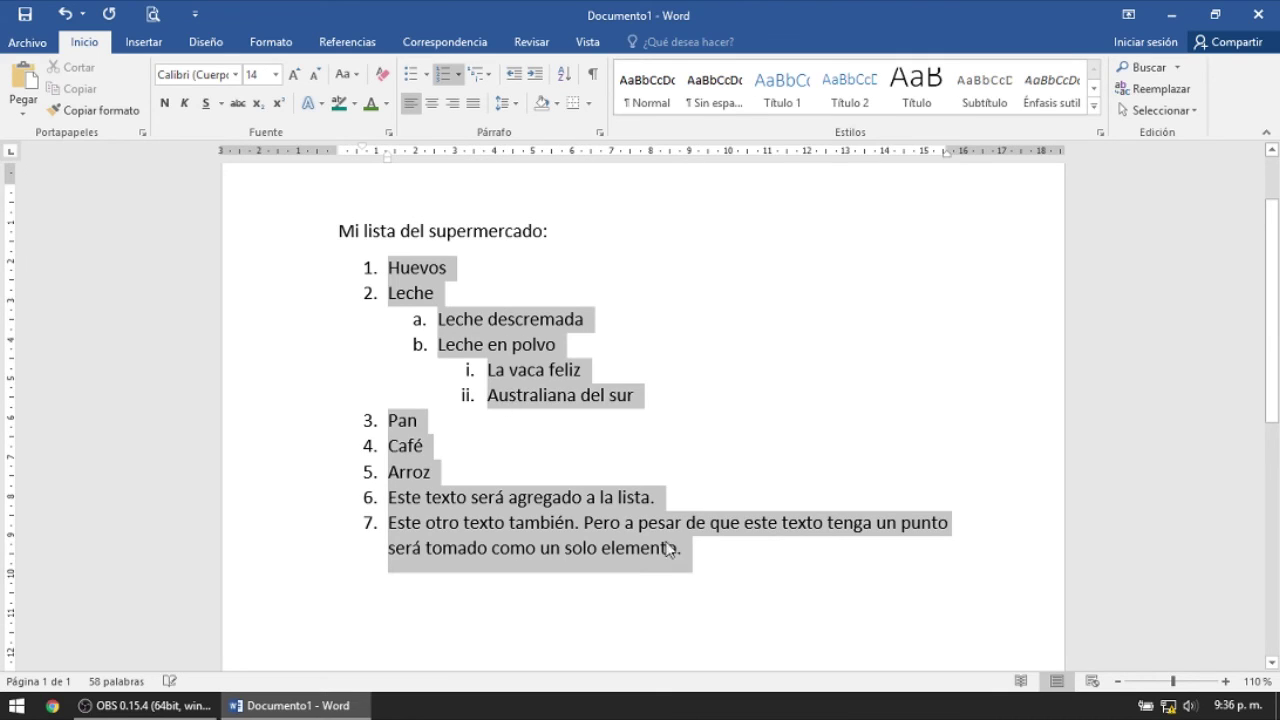
{"action": "left_click", "coordinate": [726, 562]}
{"action": "left_click", "coordinate": [459, 76]}
{"action": "left_click", "coordinate": [459, 76]}
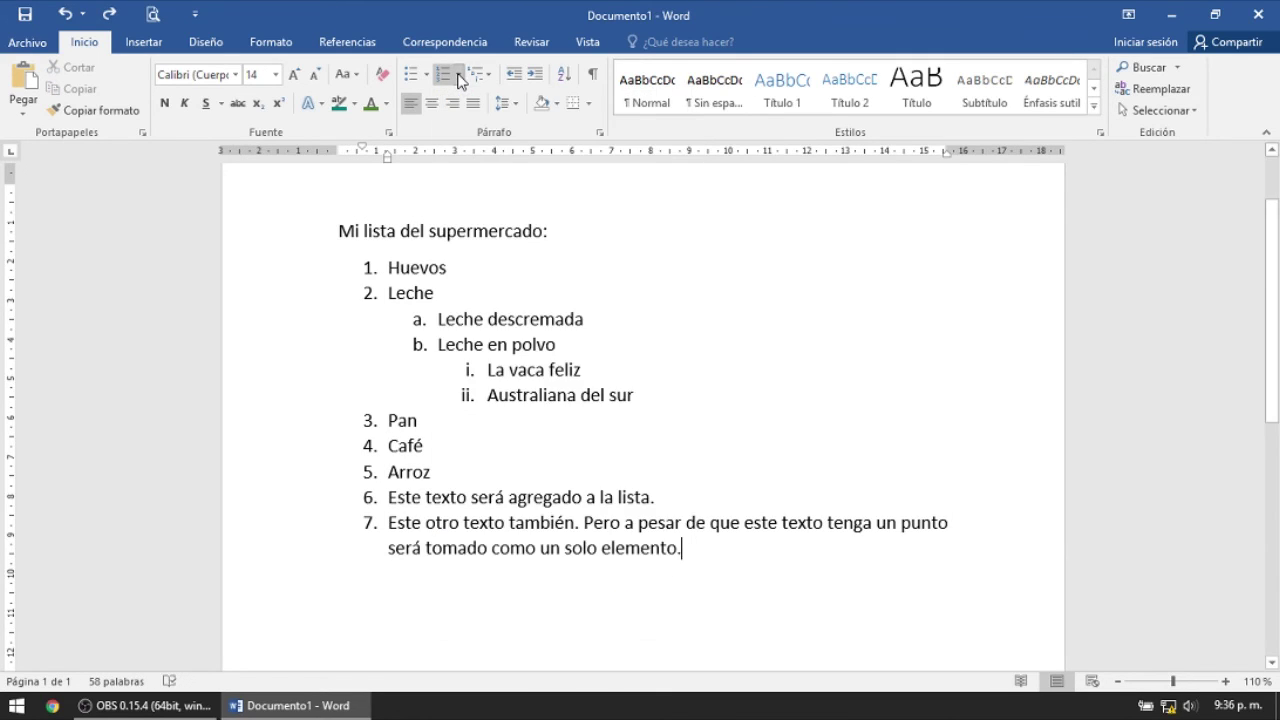
{"action": "left_click", "coordinate": [428, 84]}
{"action": "left_click", "coordinate": [430, 88]}
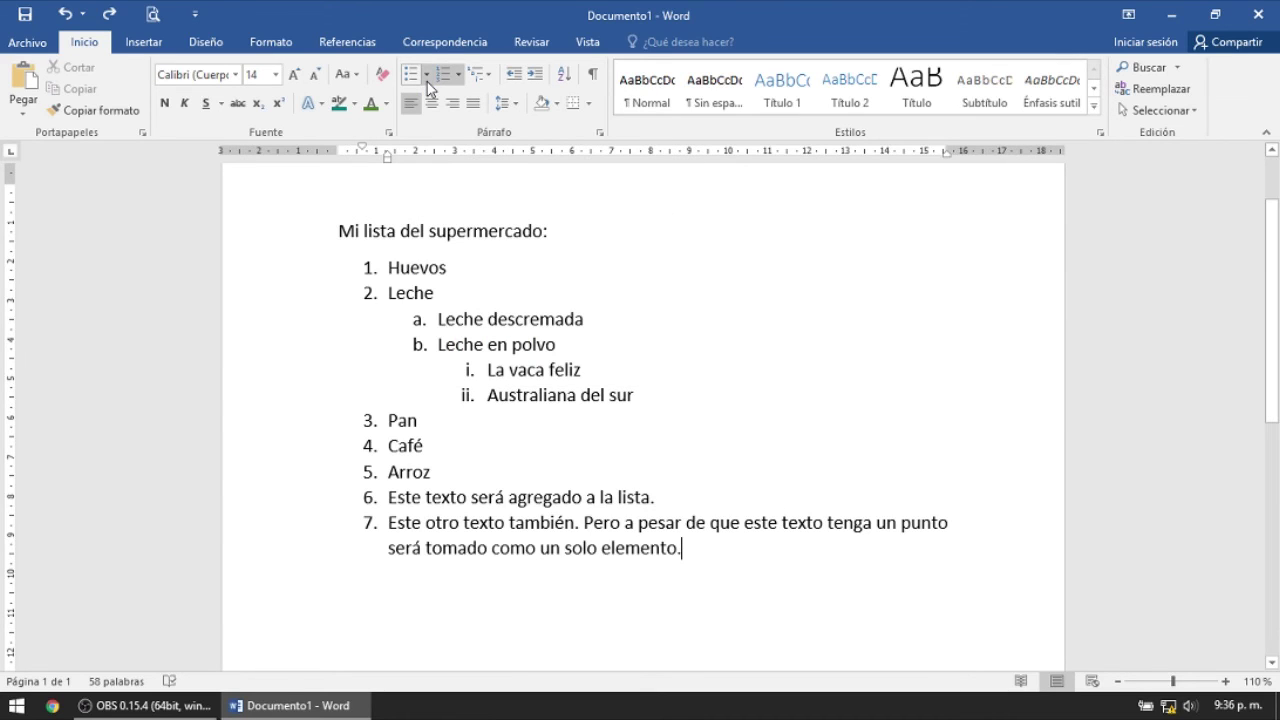